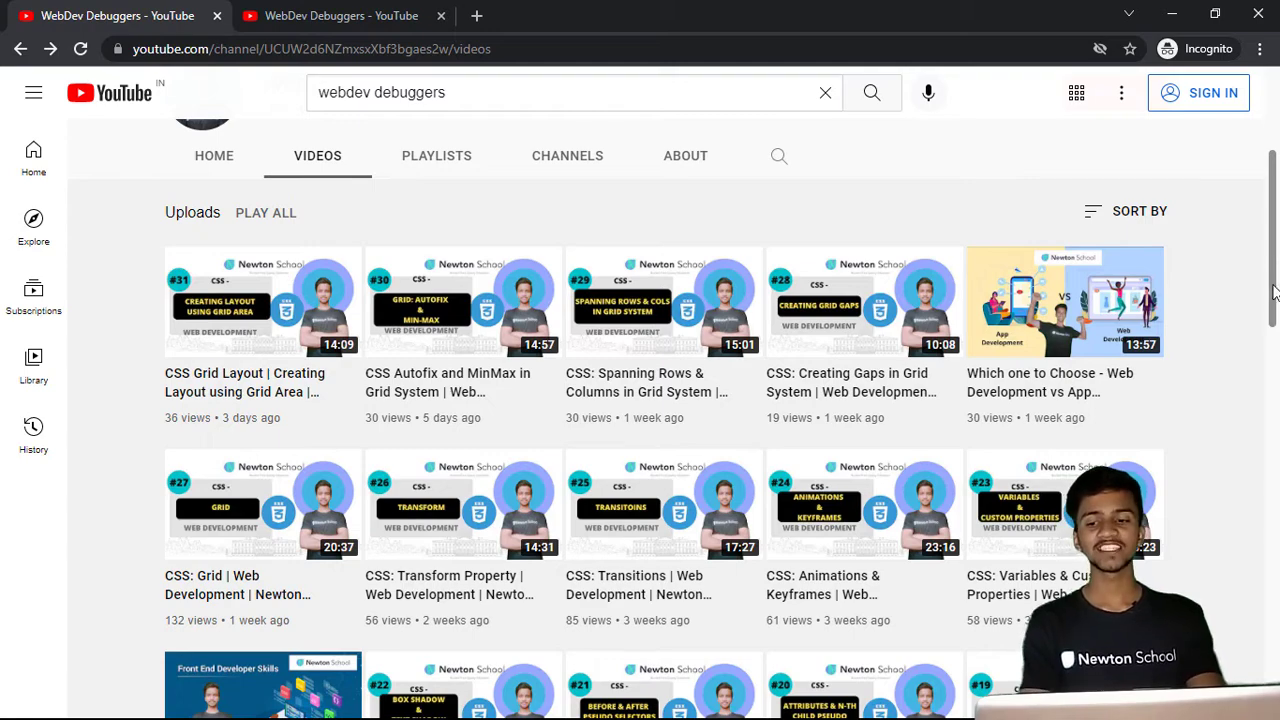
left_click_drag(1277, 300, 1264, 384)
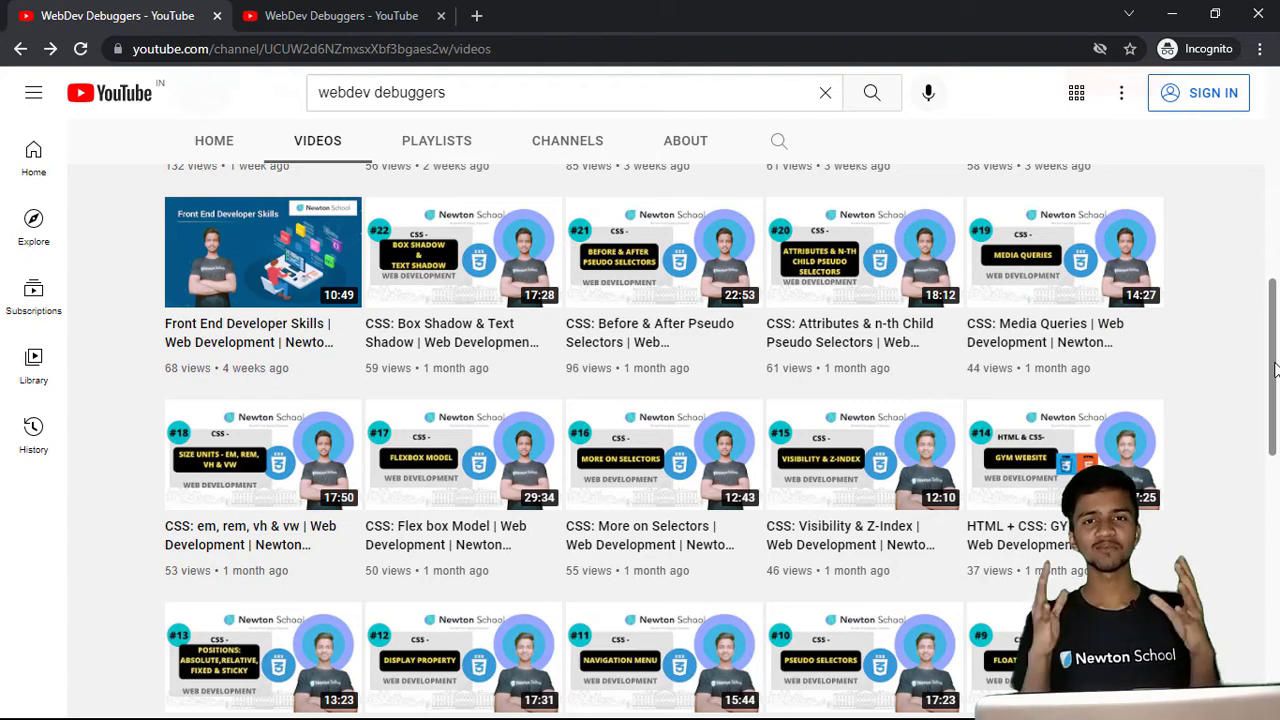
left_click_drag(1275, 370, 1268, 92)
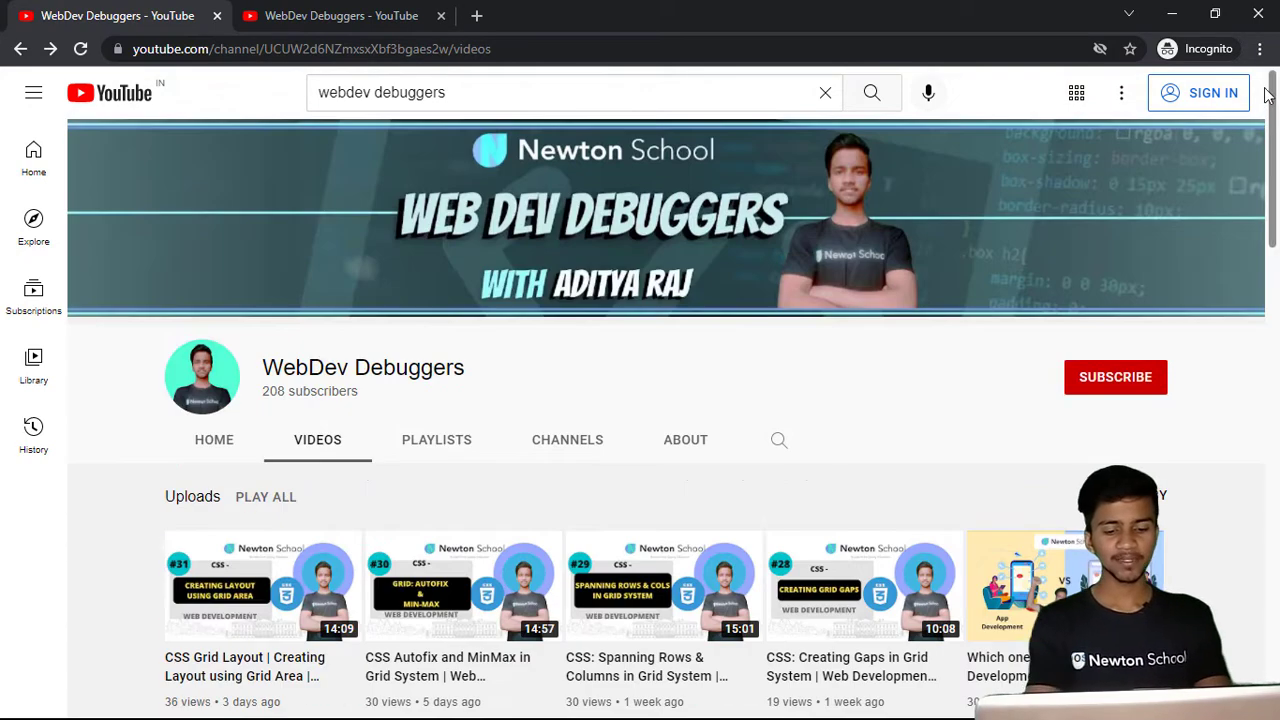
- Search the web for "download mingw" in a new tab and open the SourceForge MinGW project page
key("ctrl+t")
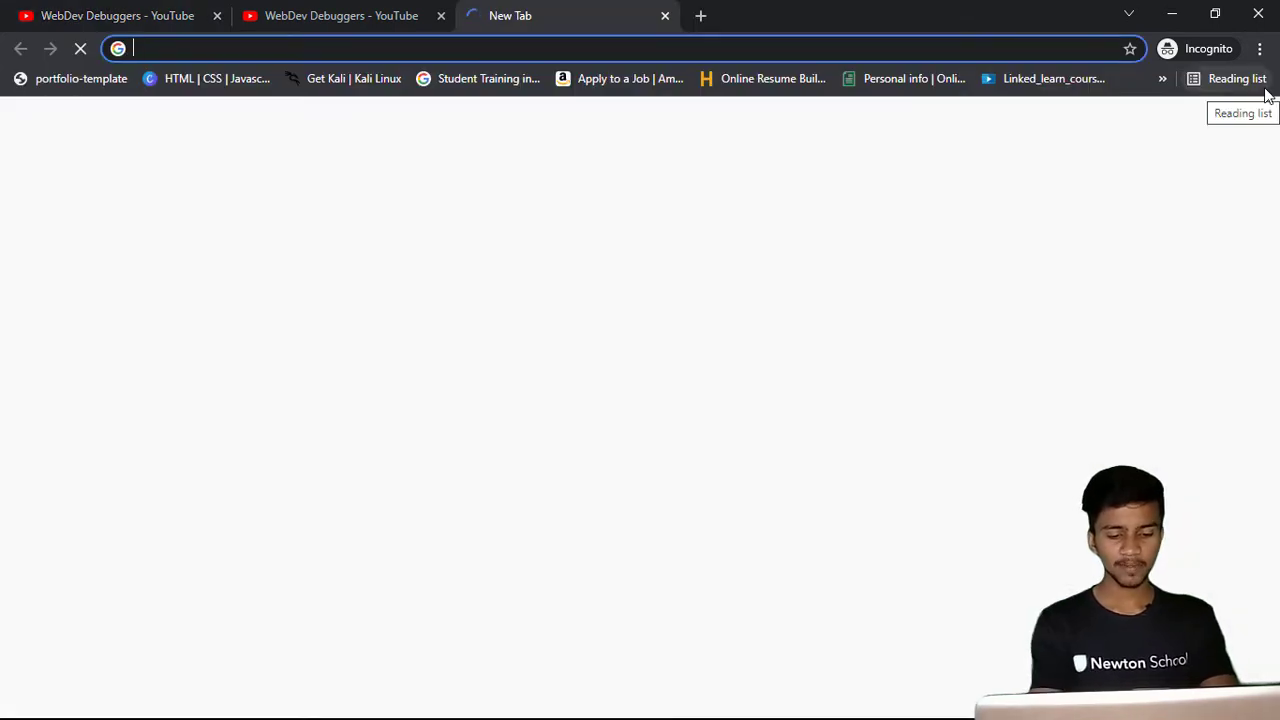
type("download")
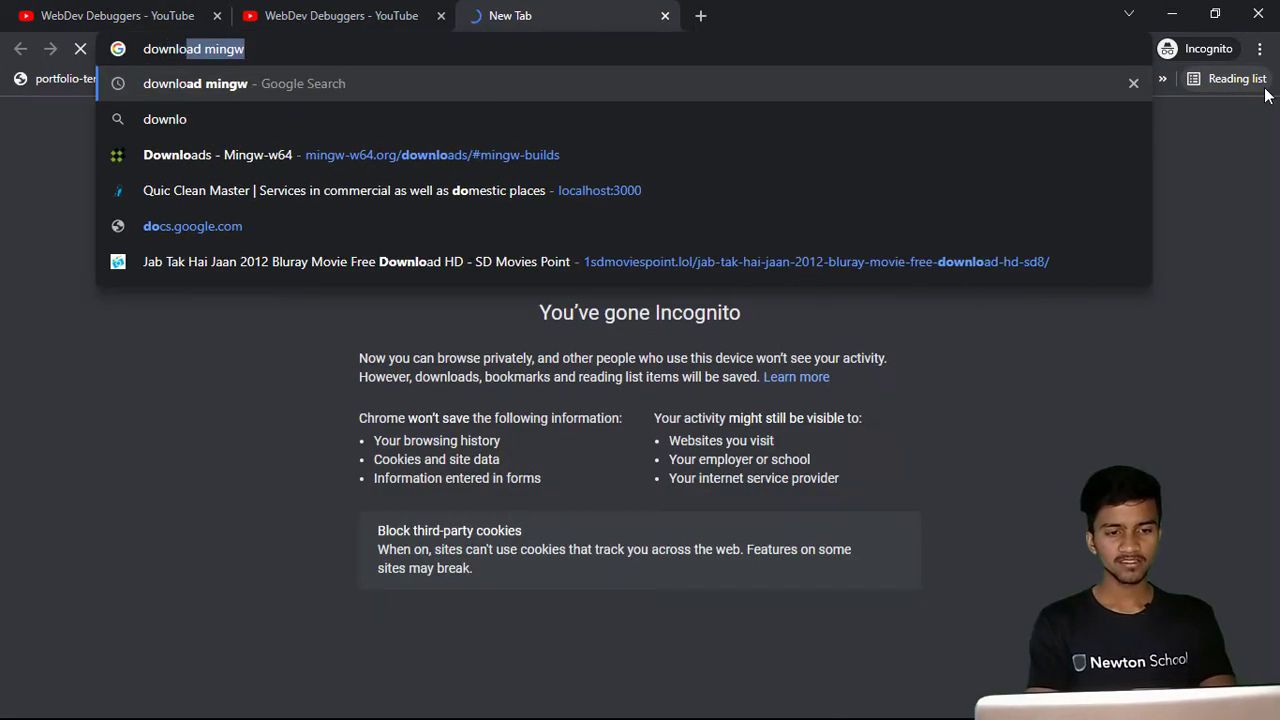
type(" mingw")
key("Return")
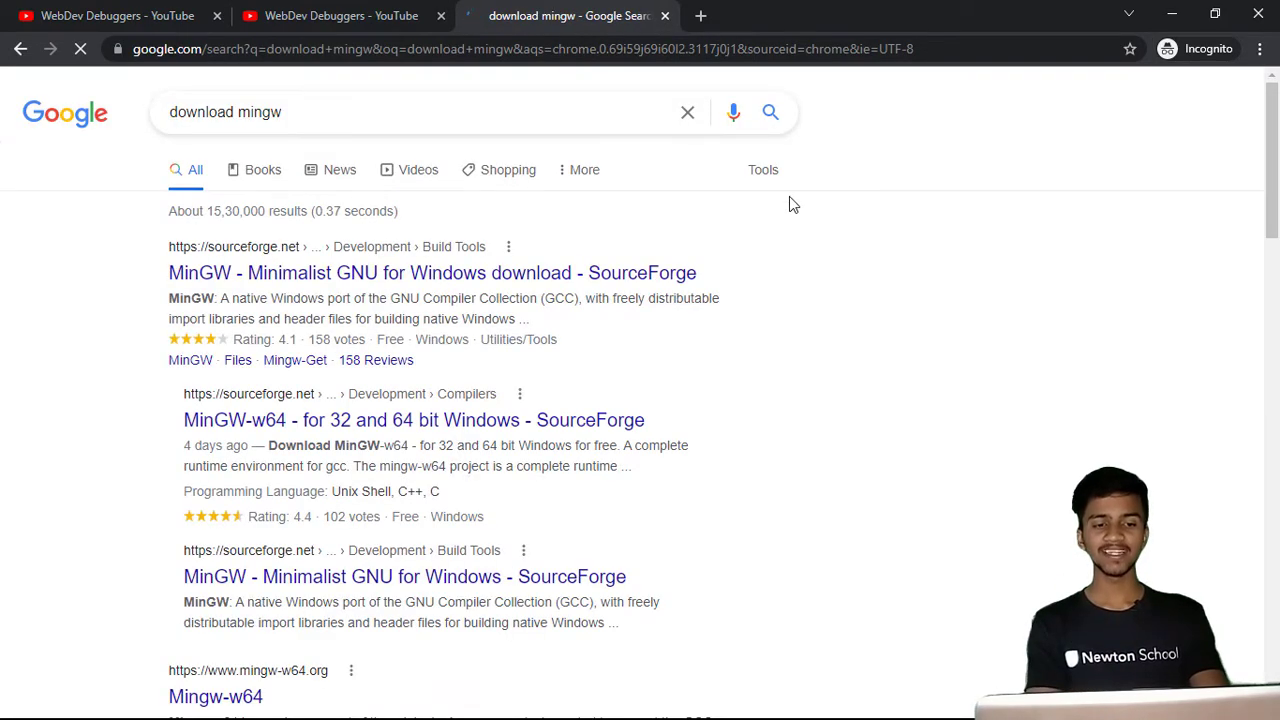
left_click(415, 280)
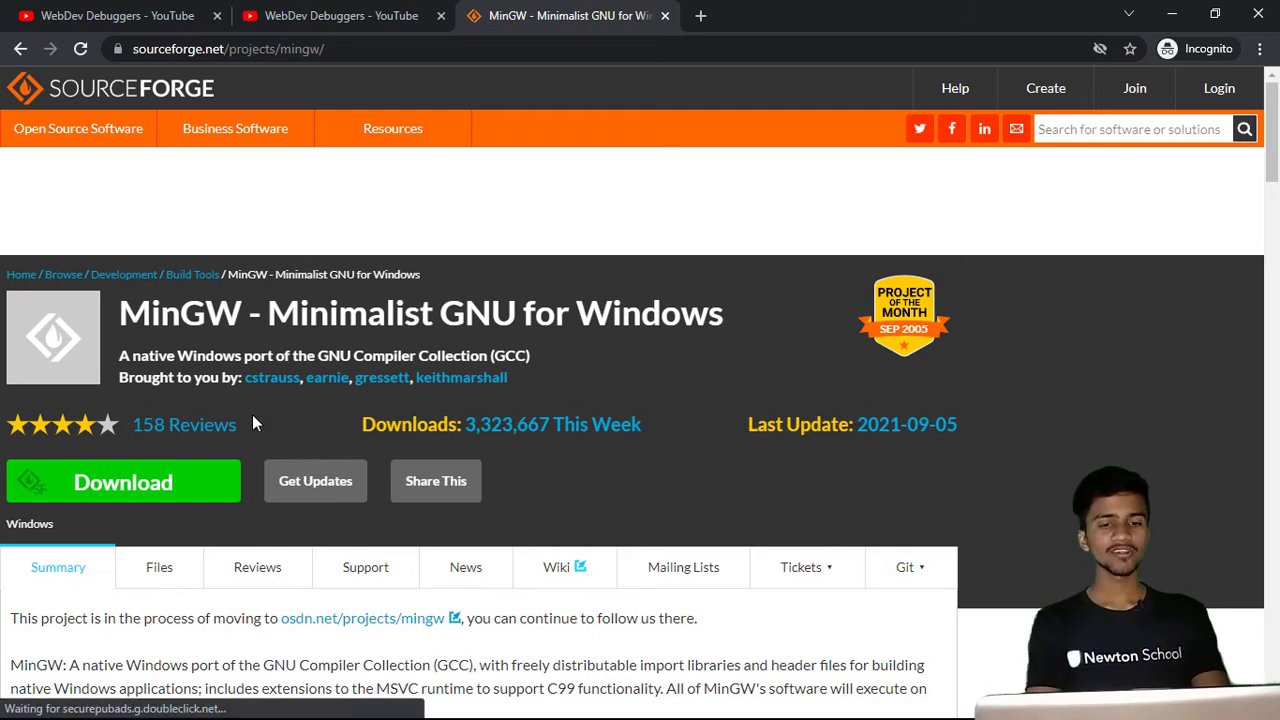
- Download the MinGW installer, open its folder, and permanently delete the newly downloaded duplicate copy
left_click(155, 485)
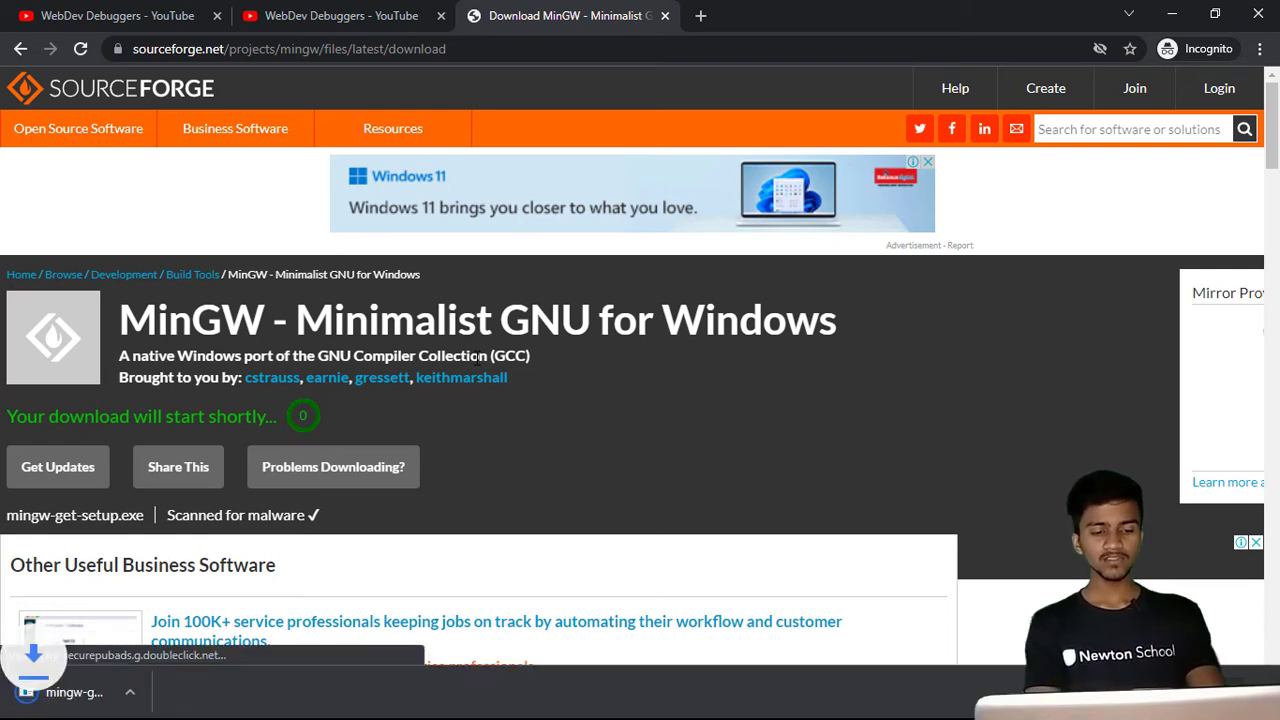
key("ctrl+j")
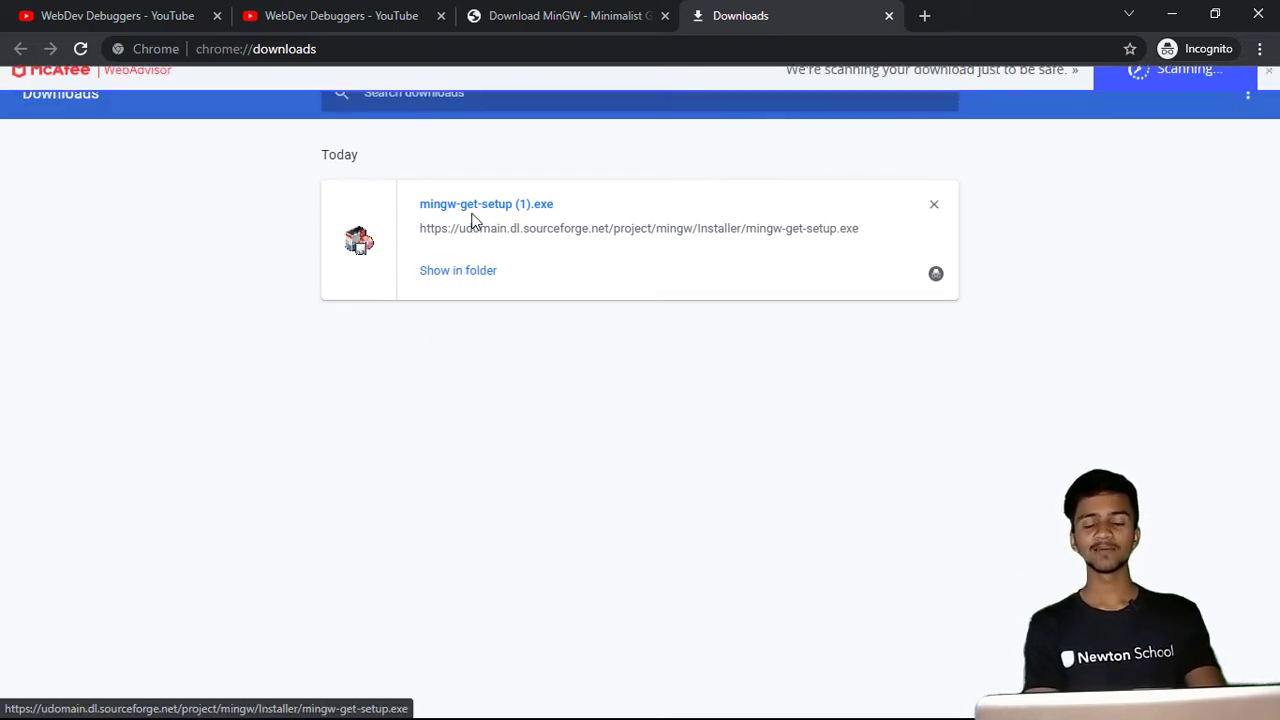
left_click(465, 279)
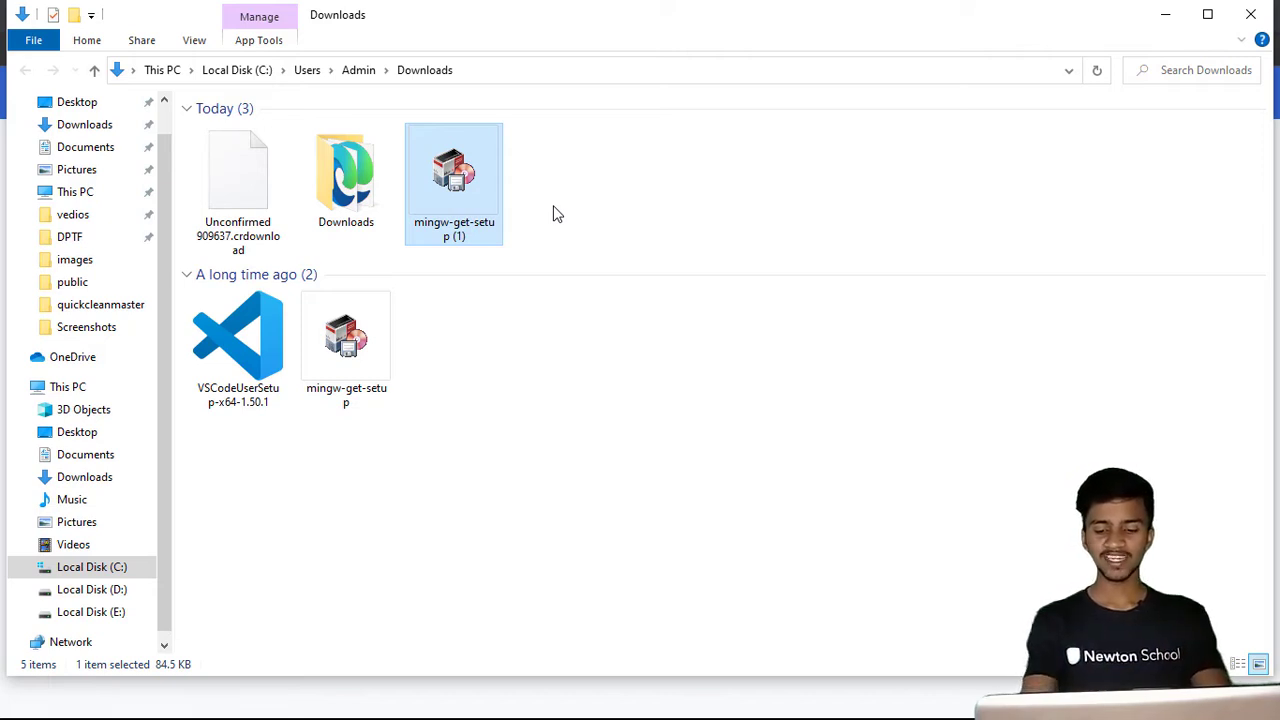
key("shift+Delete")
key("Return")
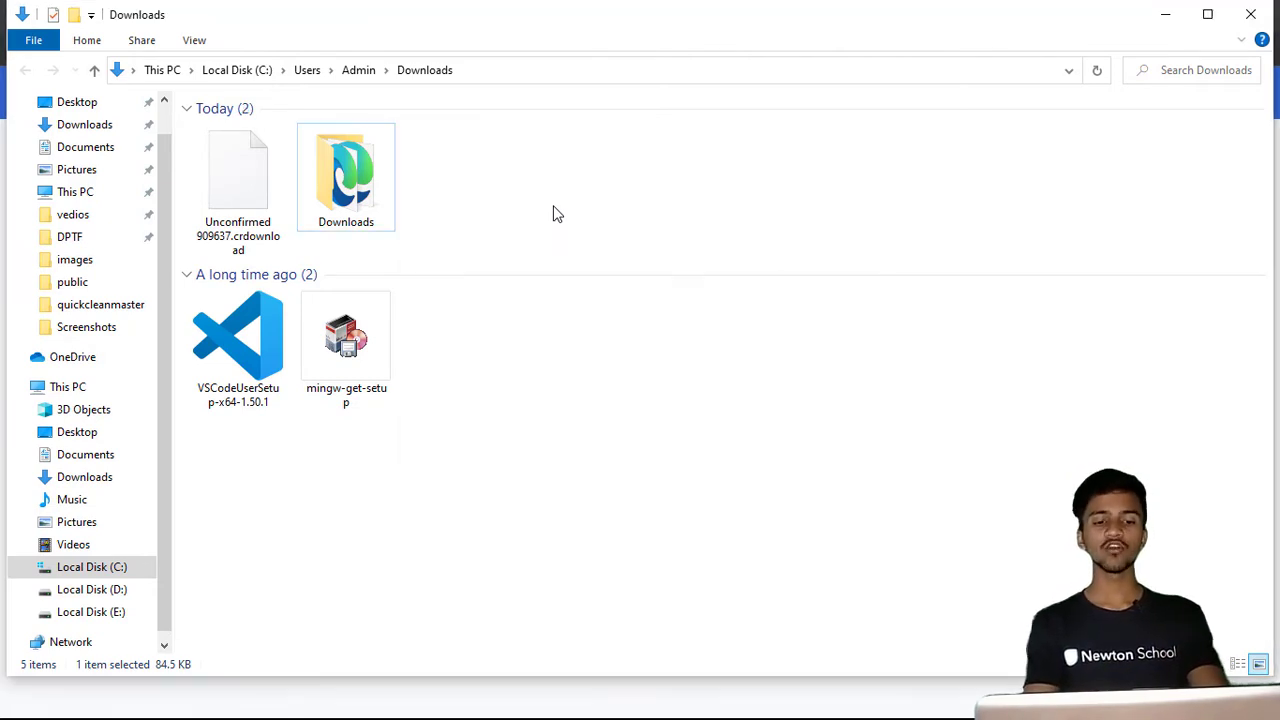
- Run the existing mingw-get-setup installer through Install and Continue, and quit it at the already-installed notice
double_click(360, 312)
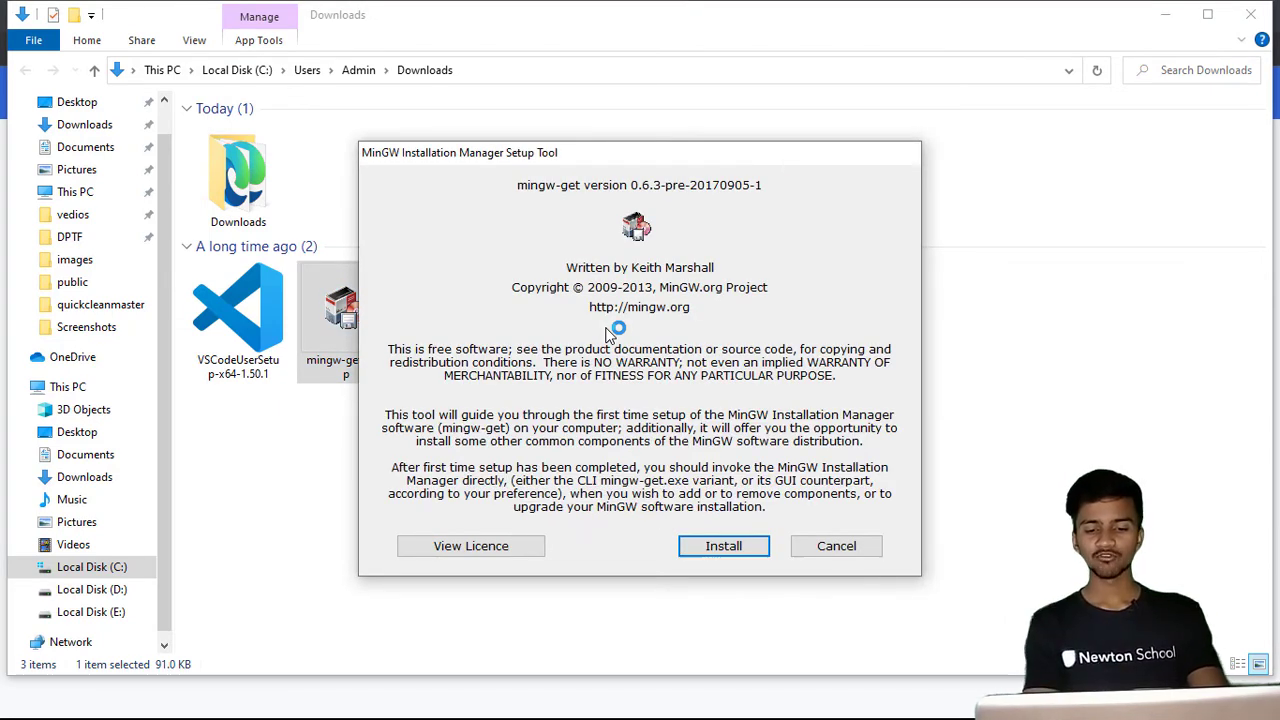
left_click(737, 550)
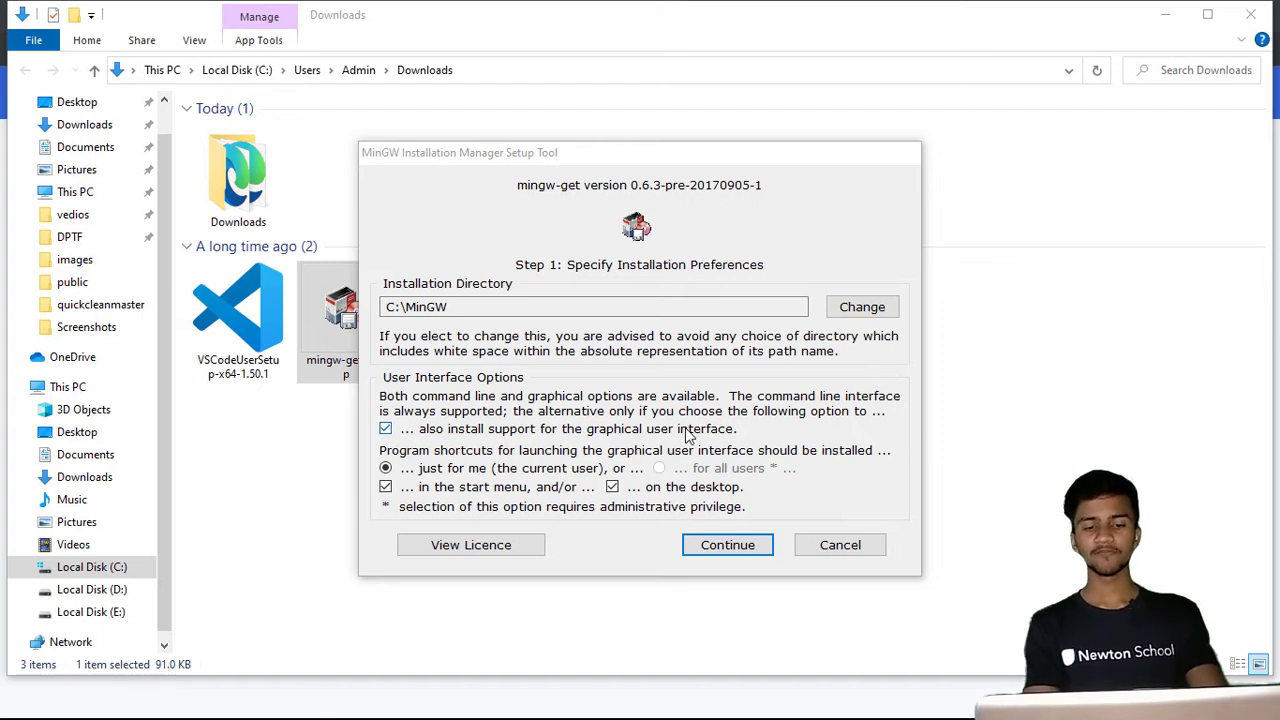
left_click(727, 545)
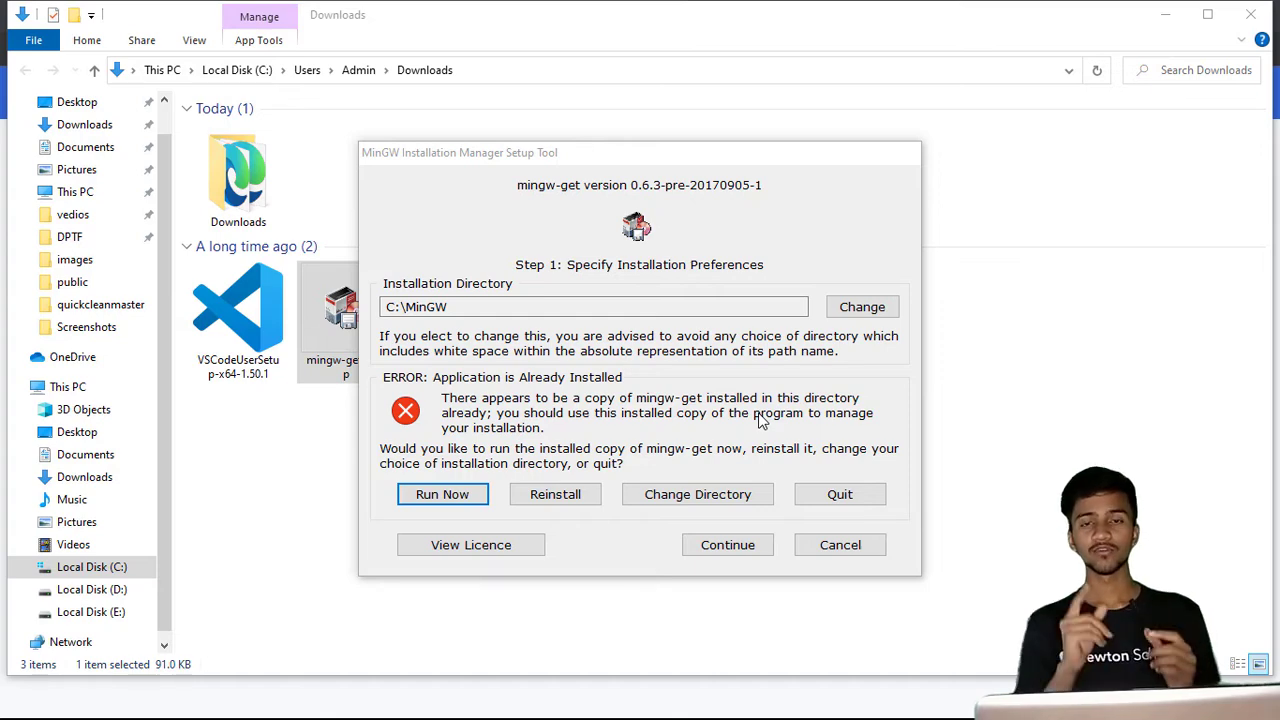
left_click(838, 497)
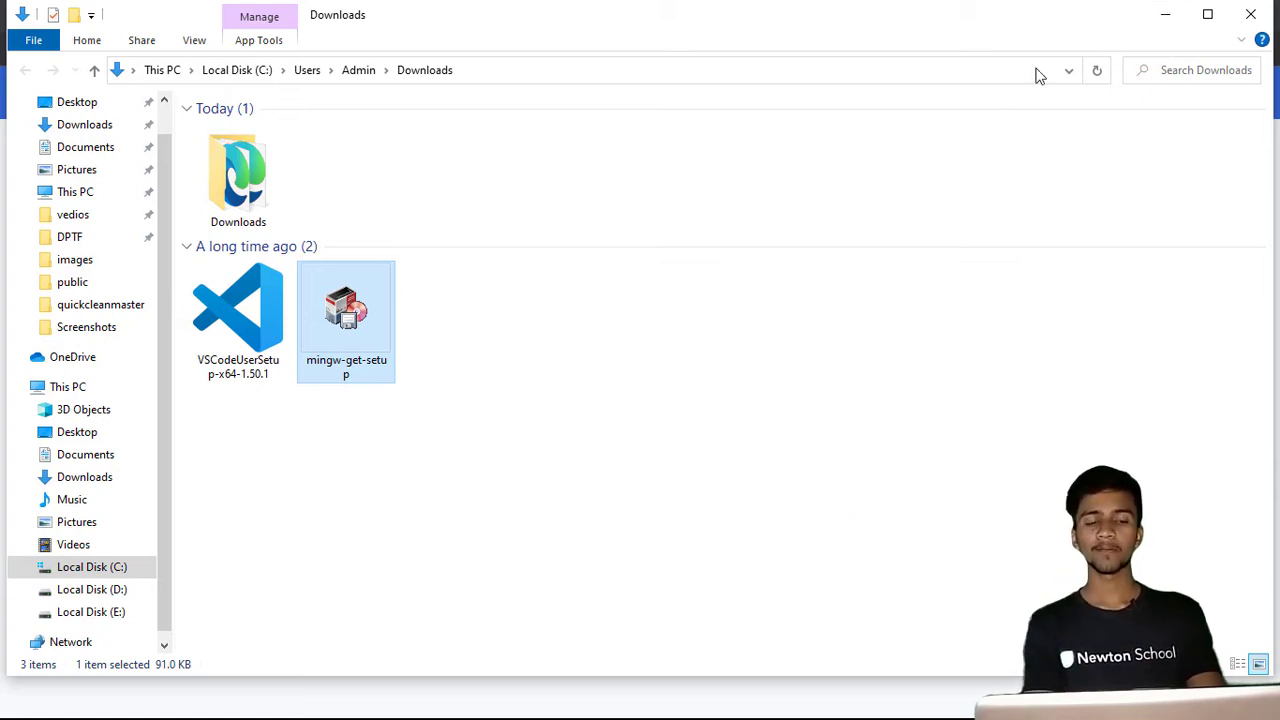
- Minimize the file explorer and close the browser's Downloads tab
left_click(1163, 14)
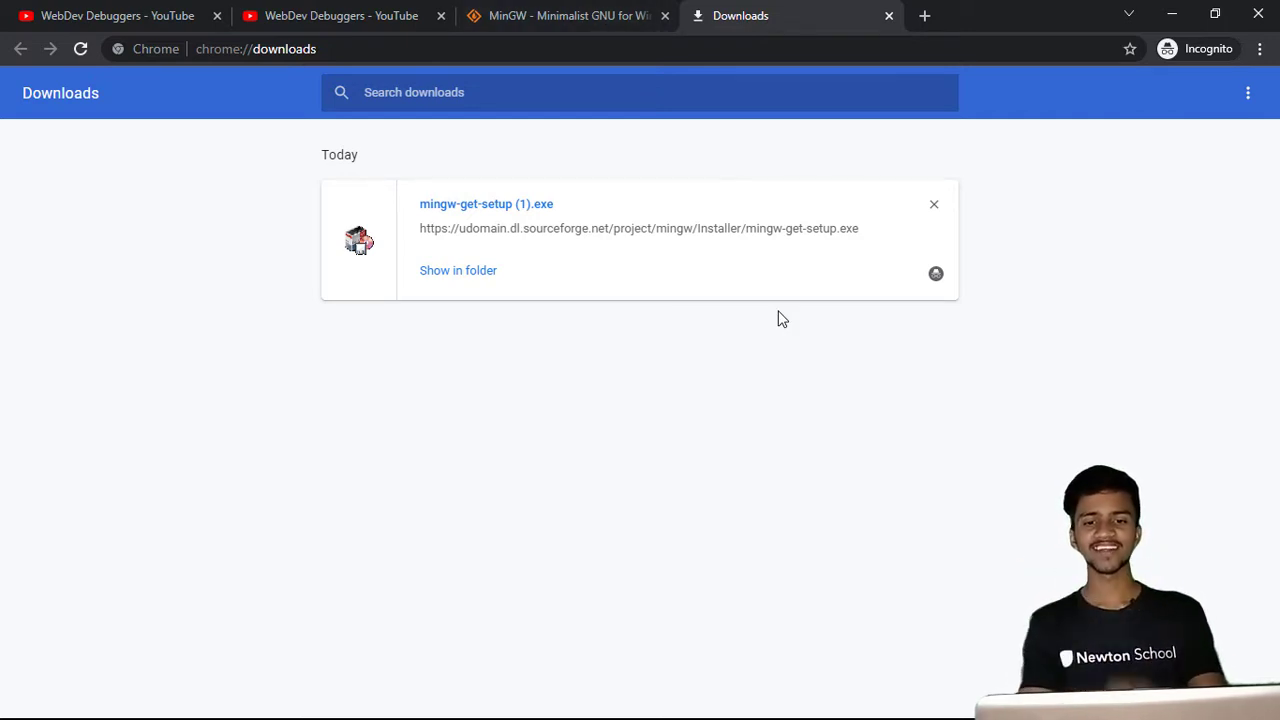
left_click(570, 15)
left_click(755, 23)
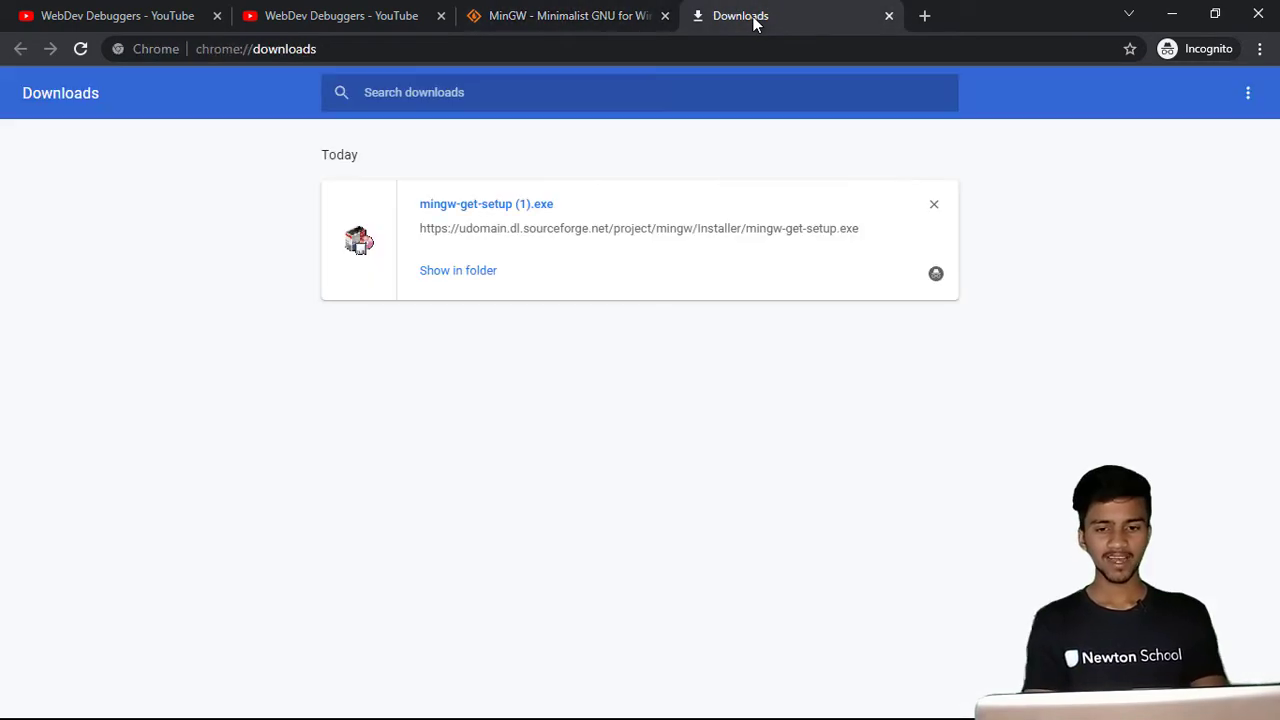
key("ctrl+w")
- Search the web for "download vscode for windos" in a new tab
key("ctrl+t")
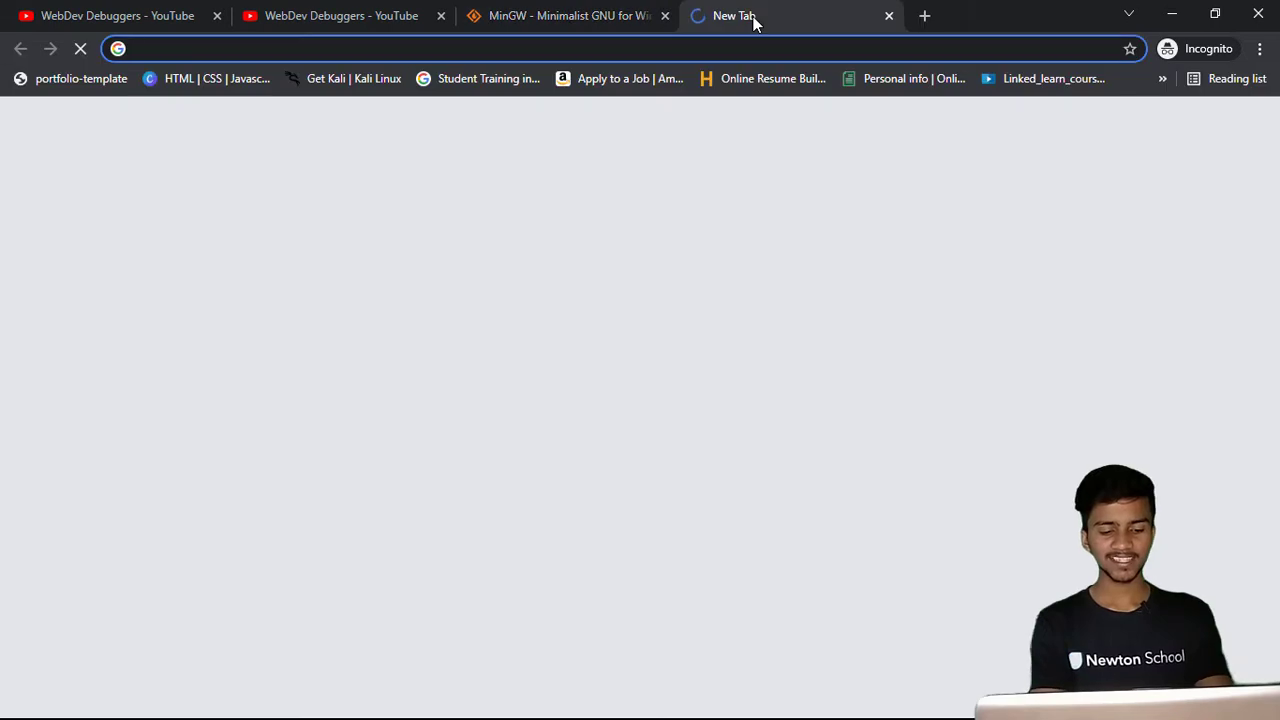
type("download ")
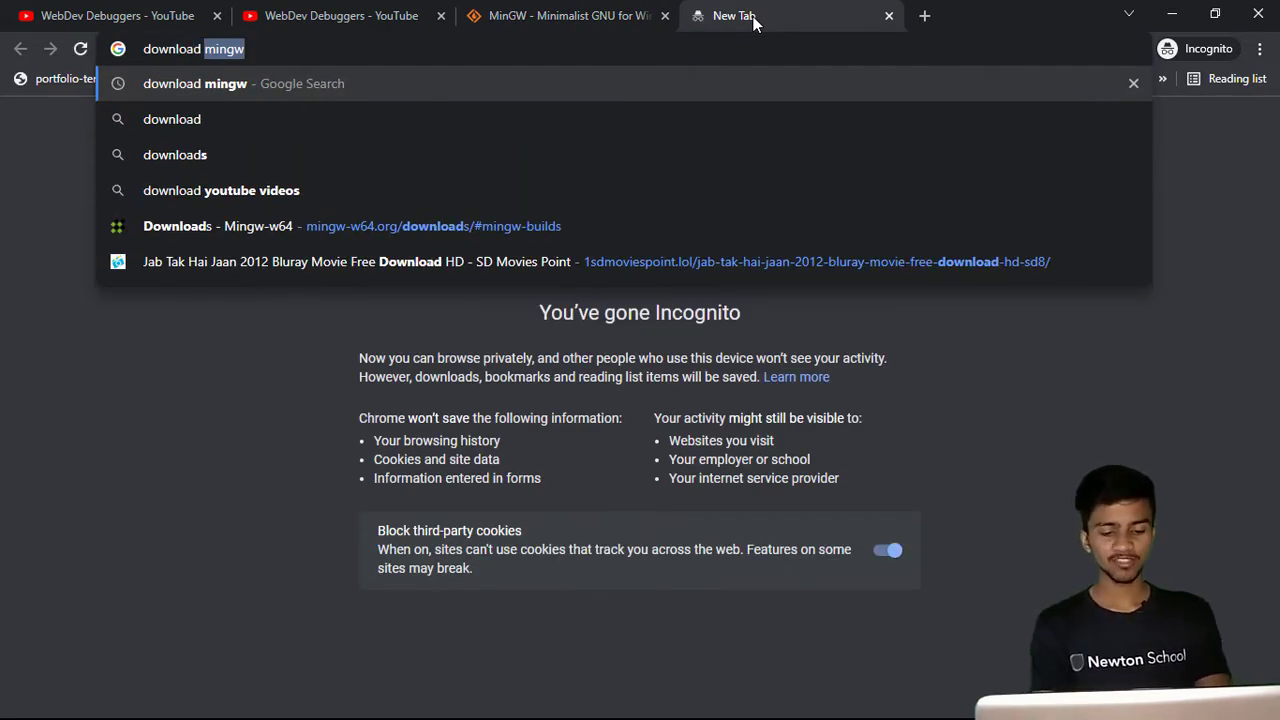
type("vscode")
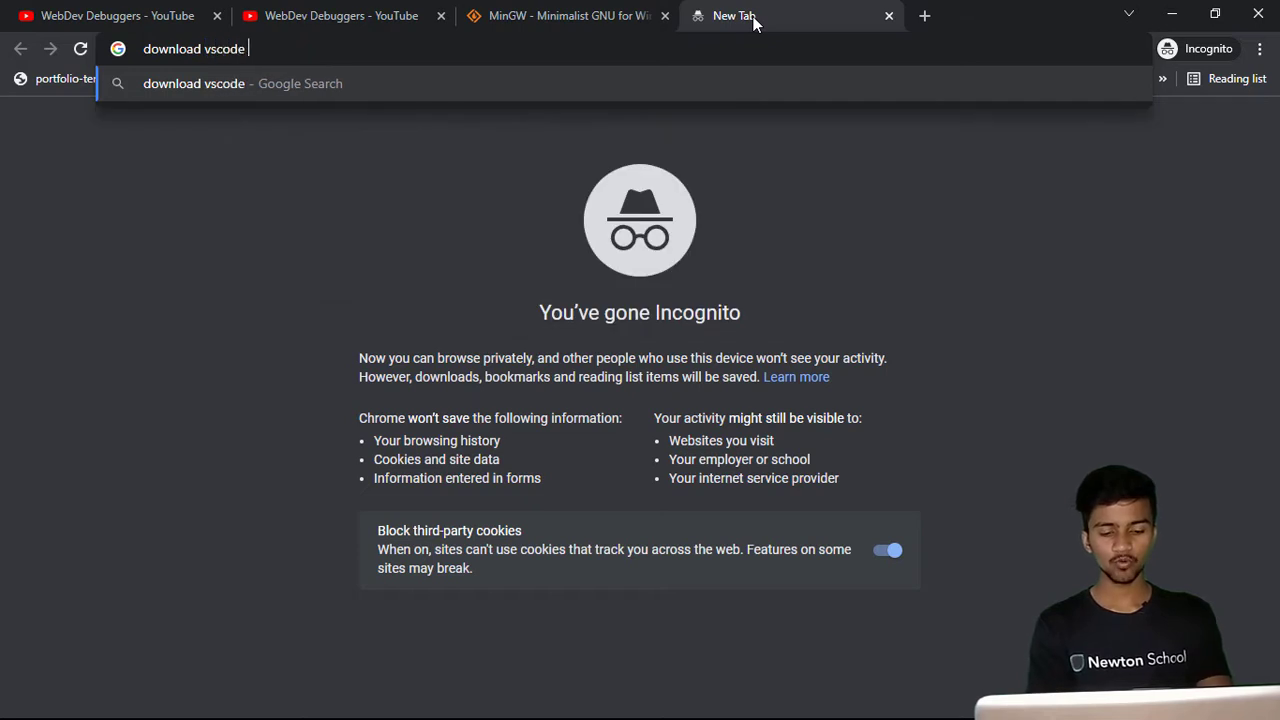
type(" for windos")
key("Return")
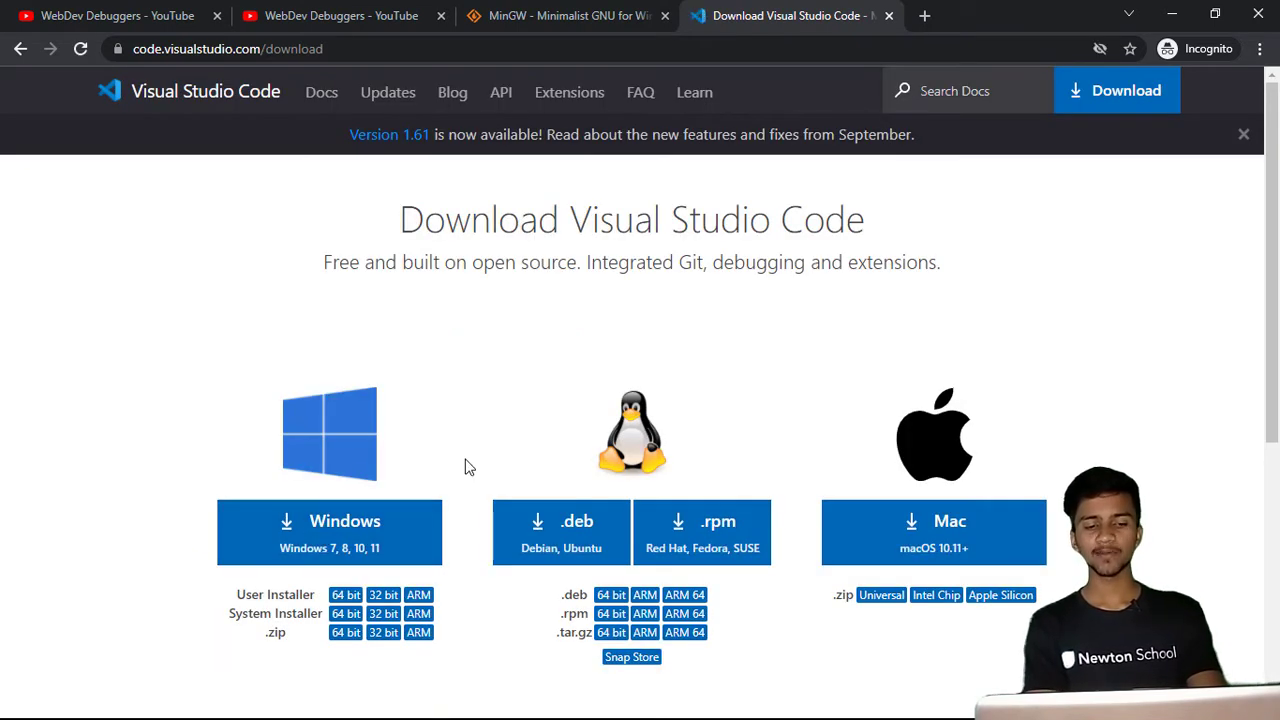
- Start the Windows download of Visual Studio Code and cancel it from the downloads list
scroll(461, 471, "down", 2)
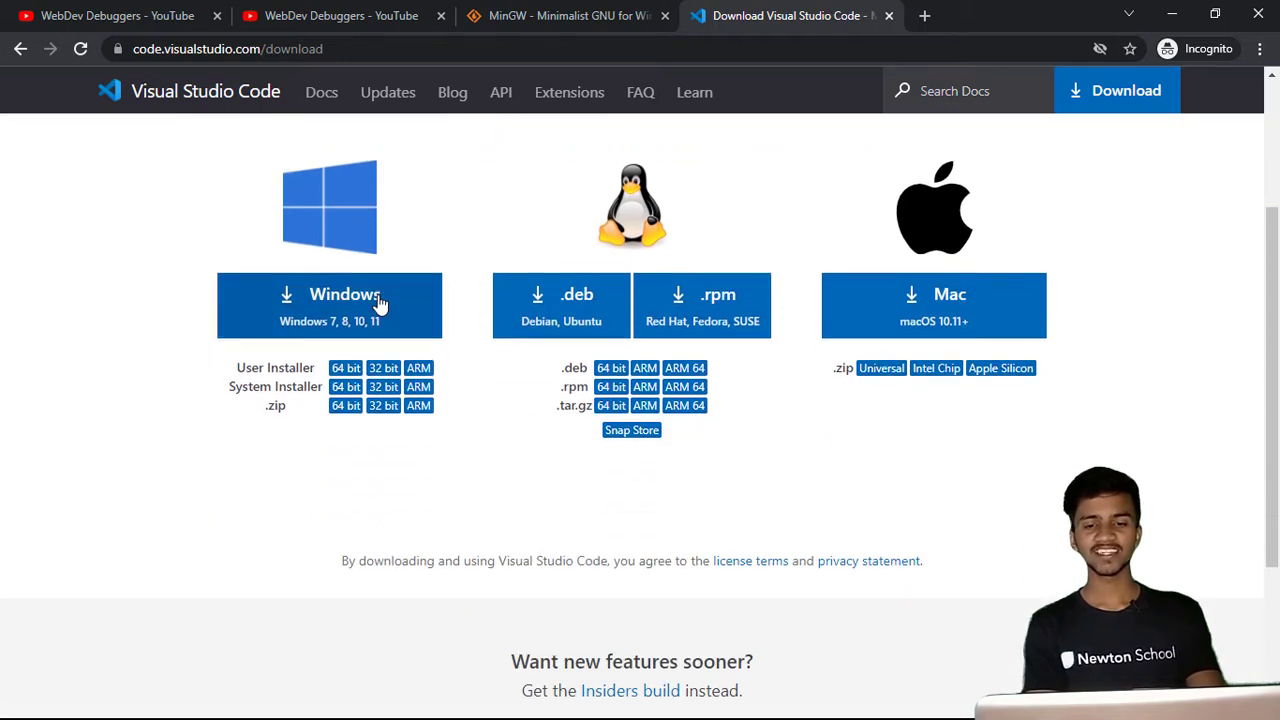
left_click(380, 303)
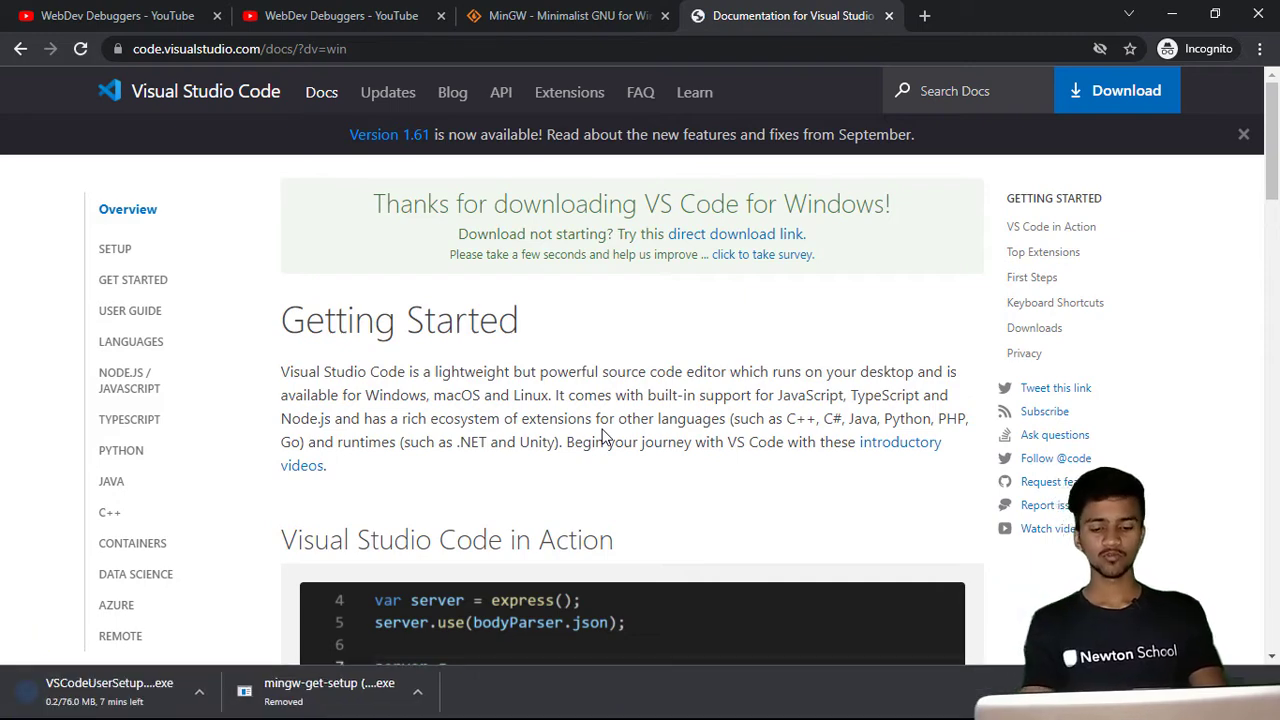
key("ctrl+j")
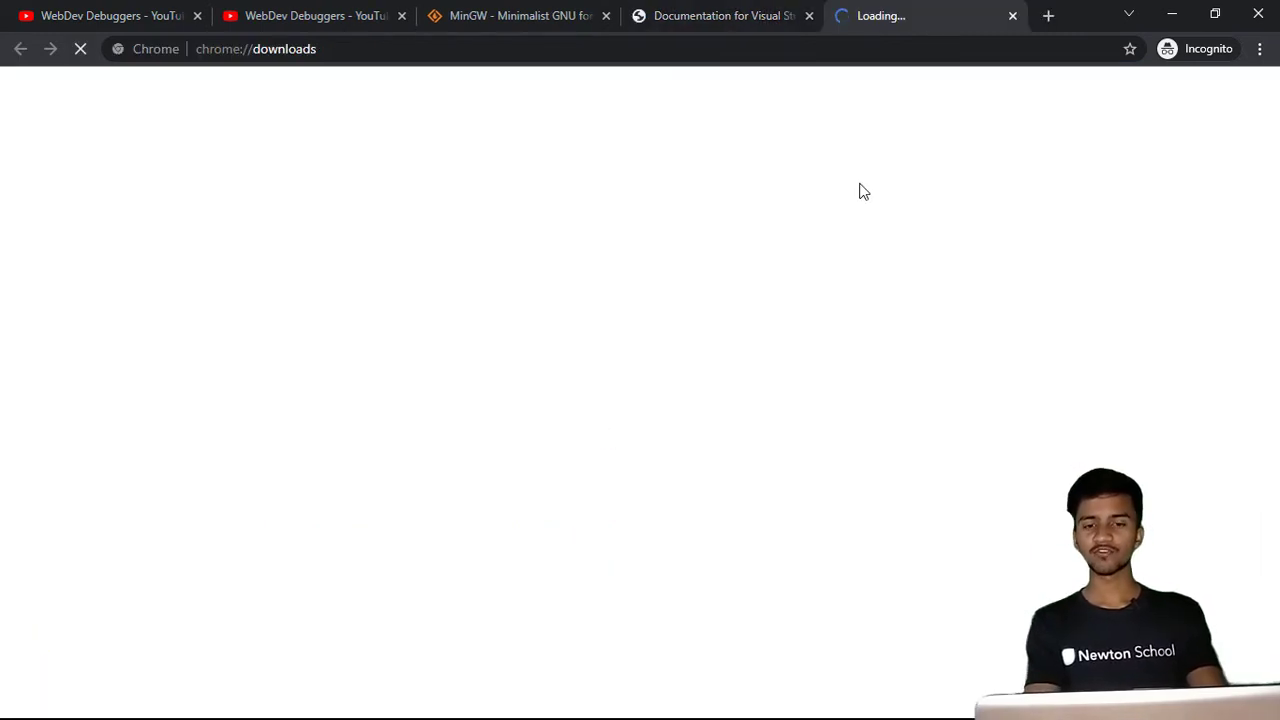
left_click(730, 16)
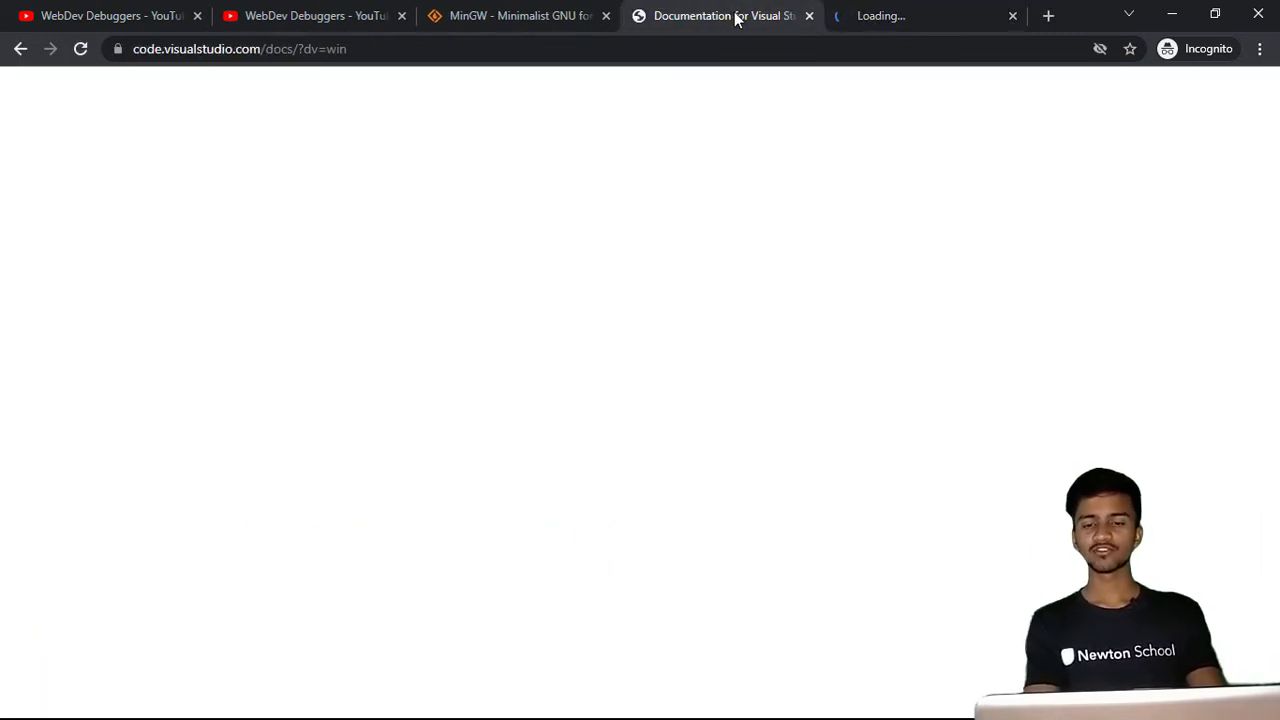
left_click(925, 16)
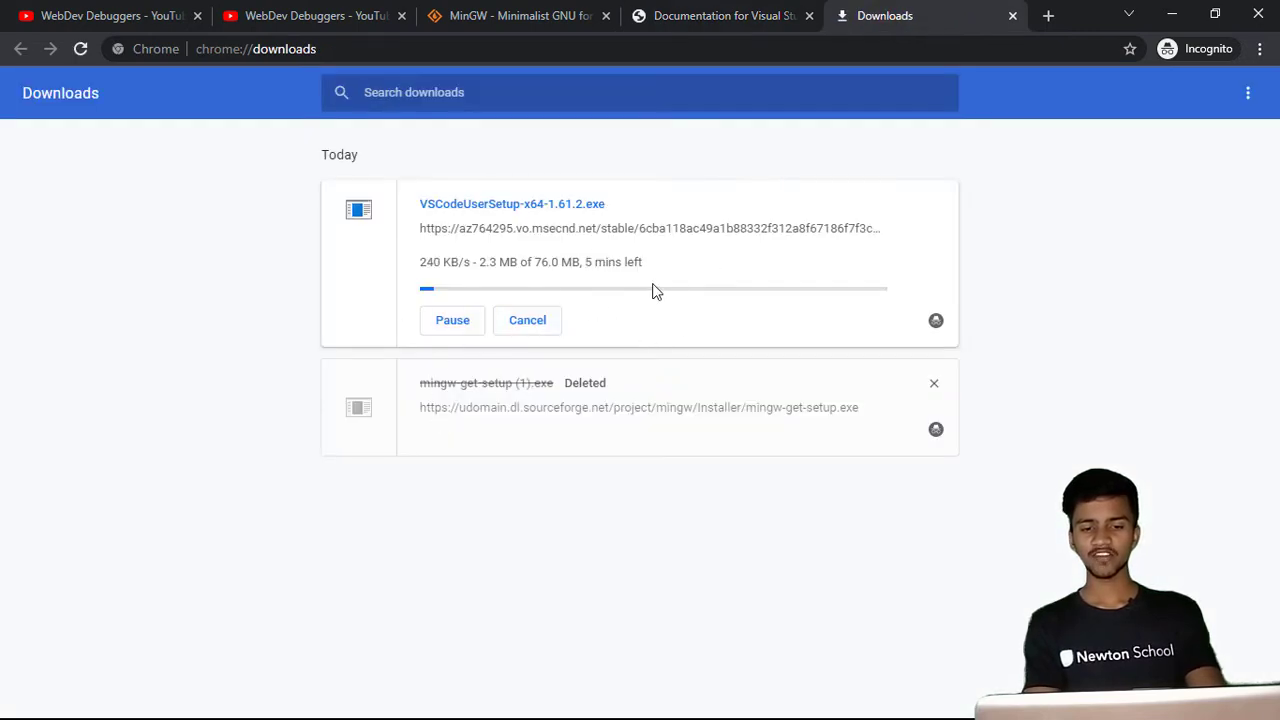
left_click(537, 319)
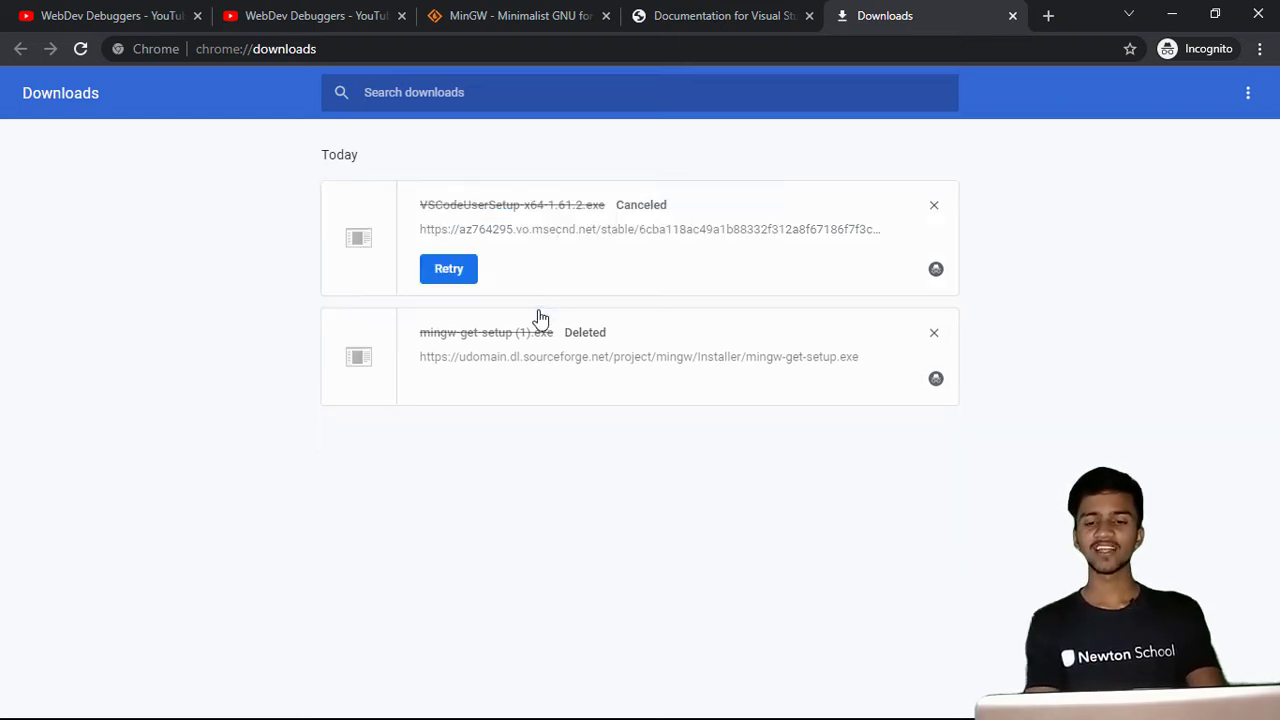
left_click(1012, 16)
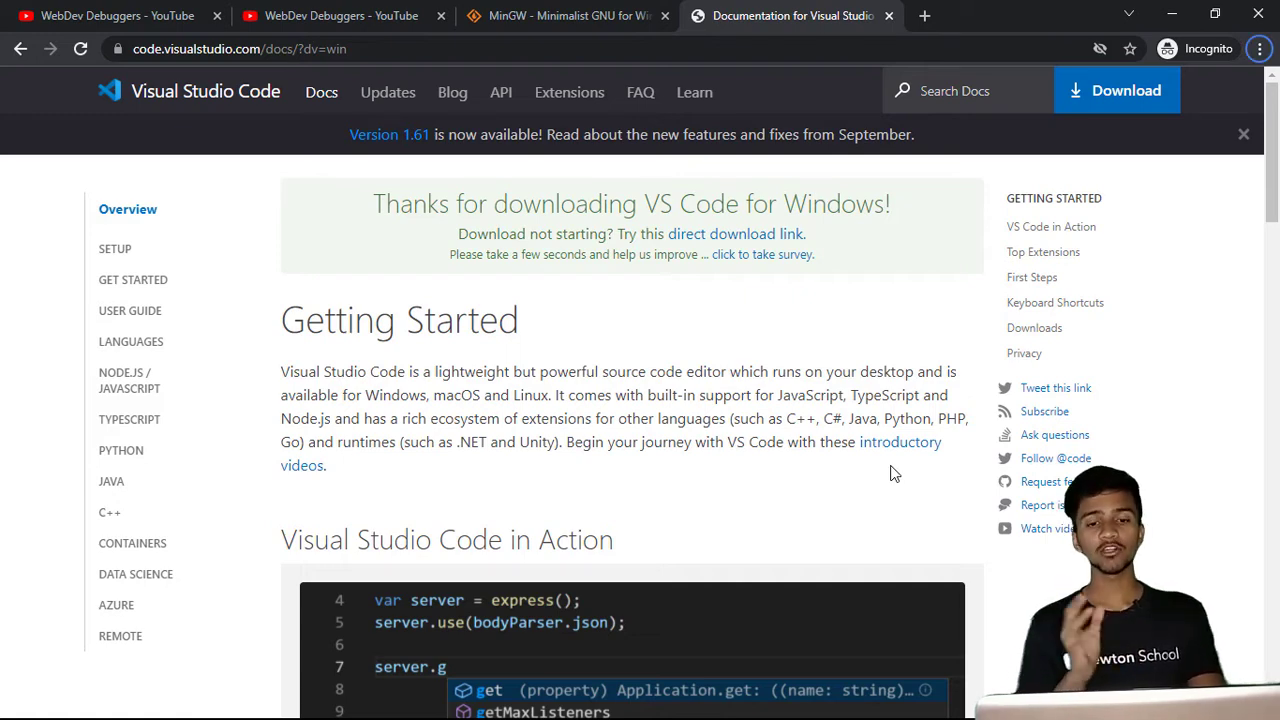
- Launch the VSCodeUserSetup-x64-1.50.1 installer from the Downloads folder and accept the licence agreement
key("alt+Tab")
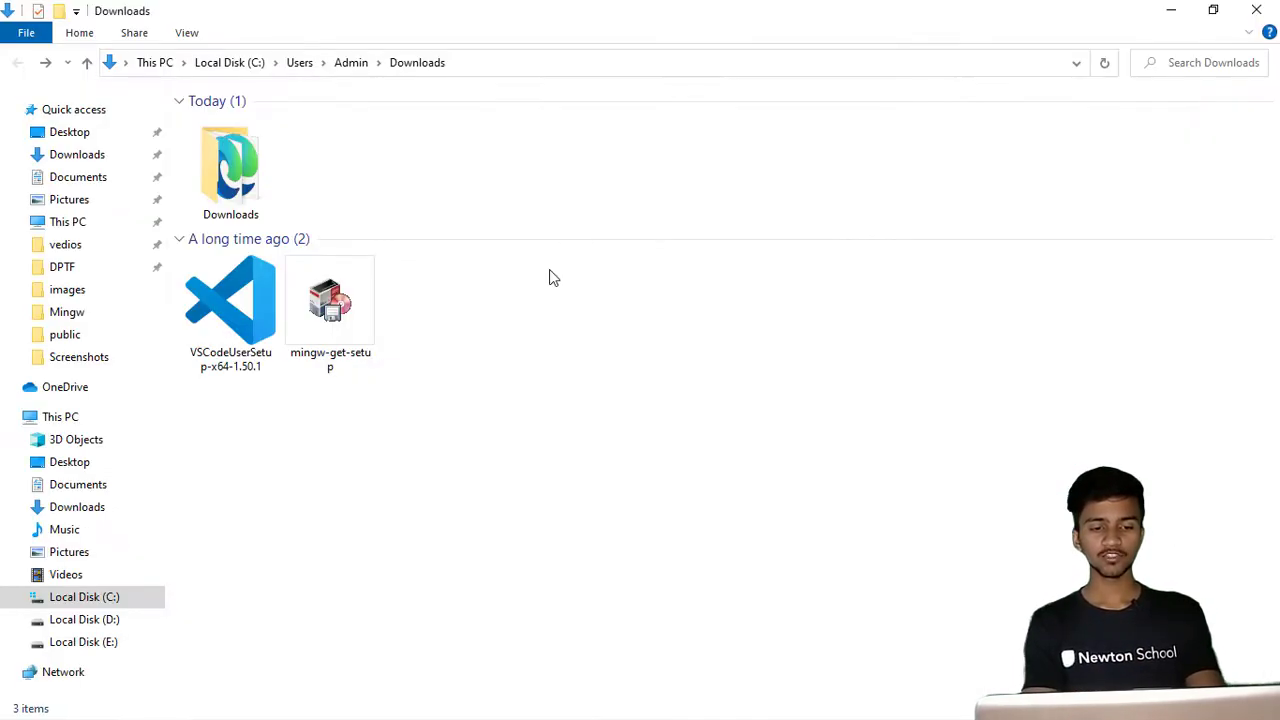
left_click(245, 360)
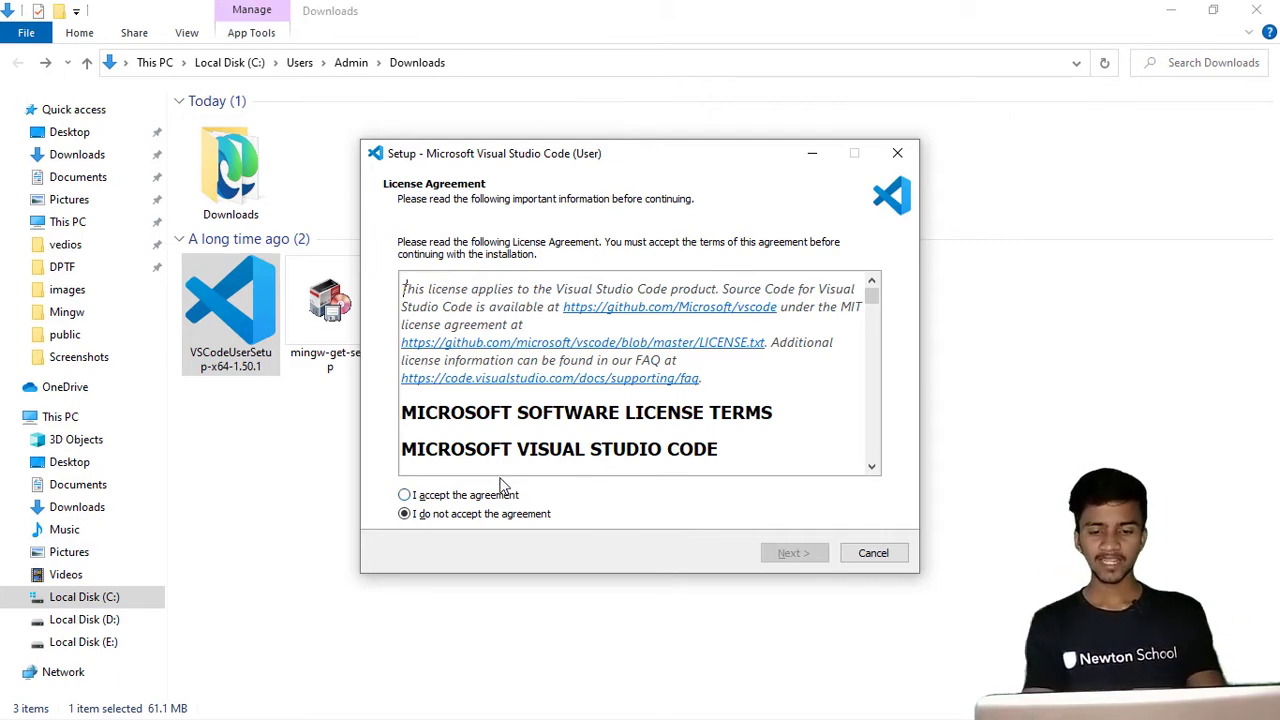
scroll(601, 427, "down", 5)
scroll(601, 427, "down", 3)
scroll(601, 427, "up", 5)
scroll(786, 386, "down", 6)
scroll(400, 490, "down", 10)
left_click(406, 495)
left_click(792, 555)
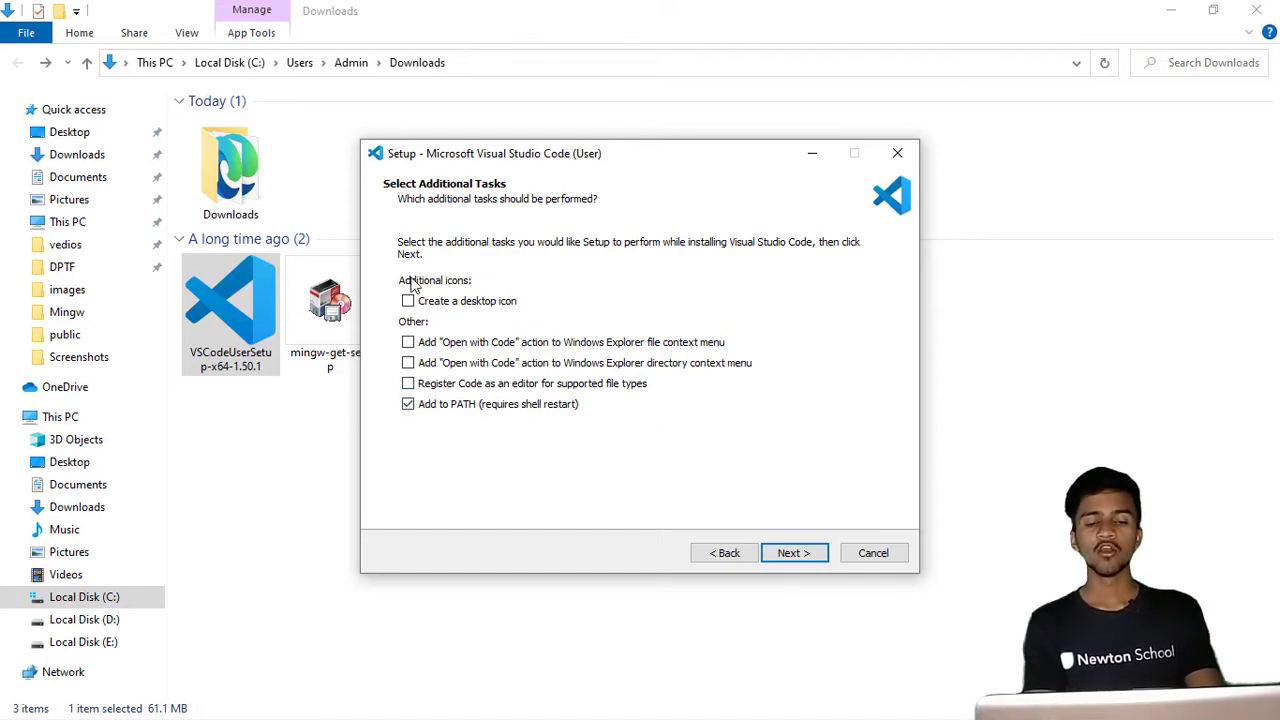
- Enable creating a desktop icon, continue to Ready to Install, and exit the setup
left_click(410, 300)
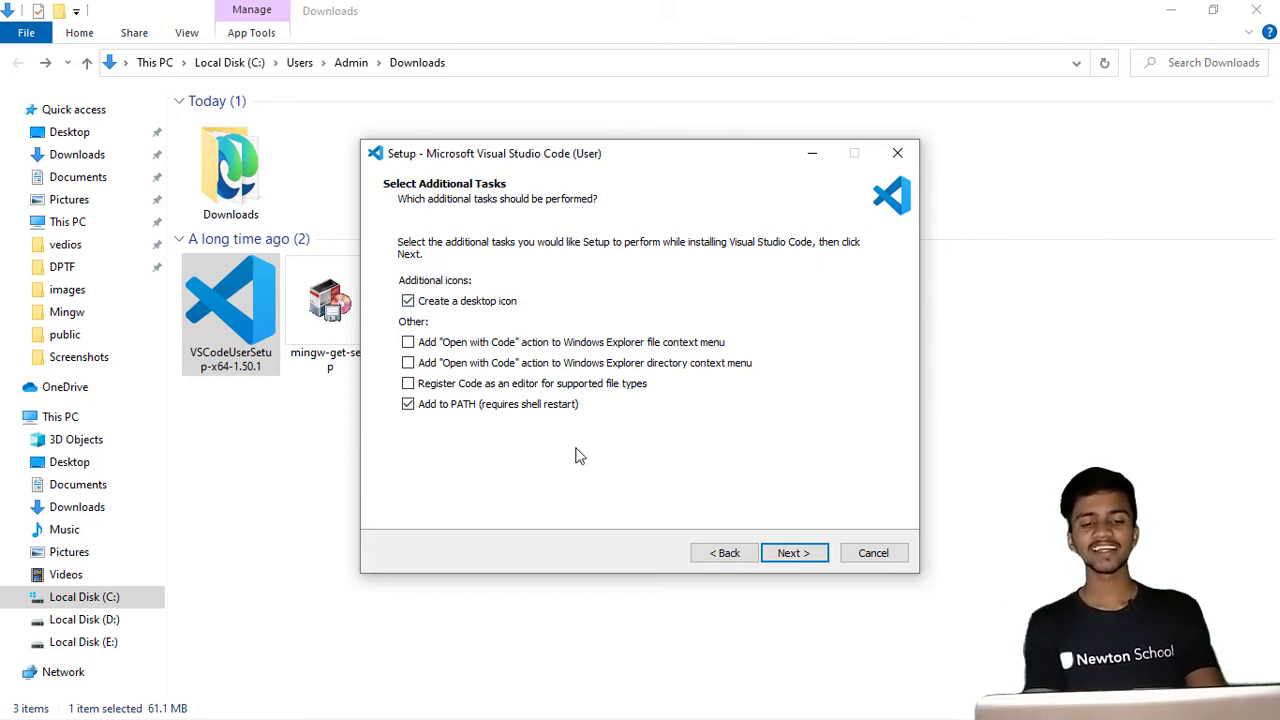
left_click(806, 553)
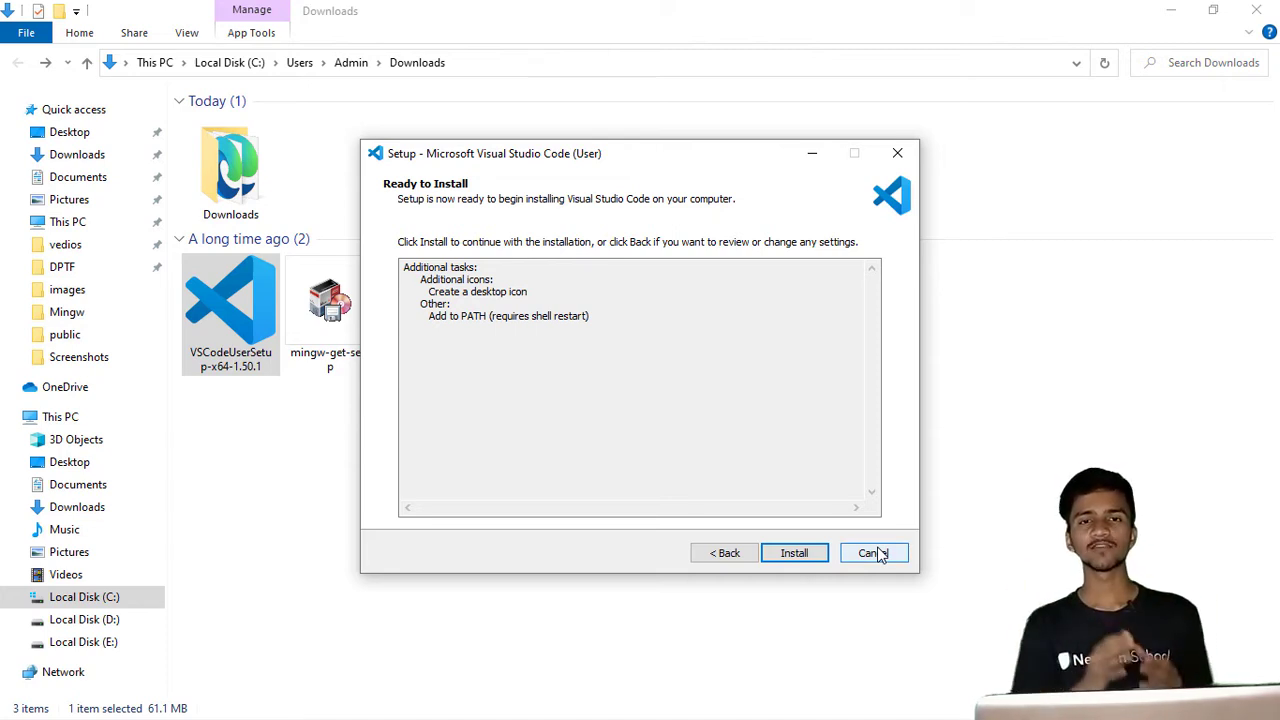
left_click(874, 554)
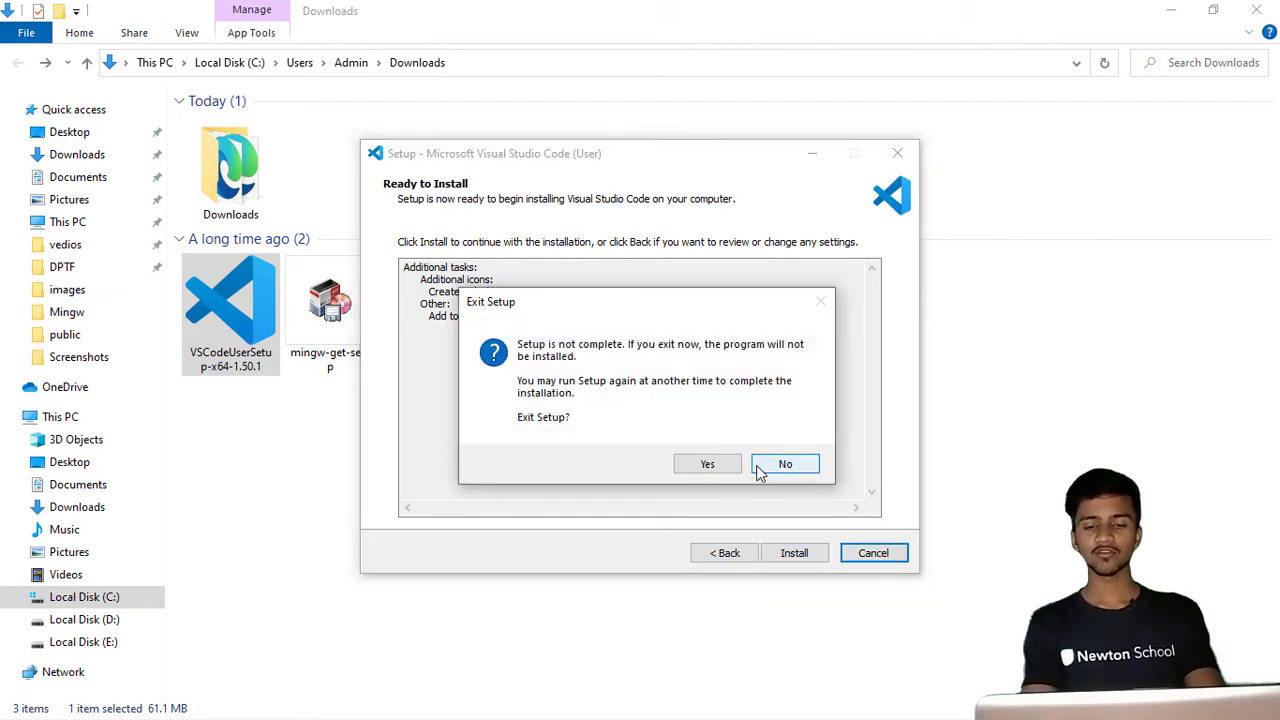
left_click(707, 464)
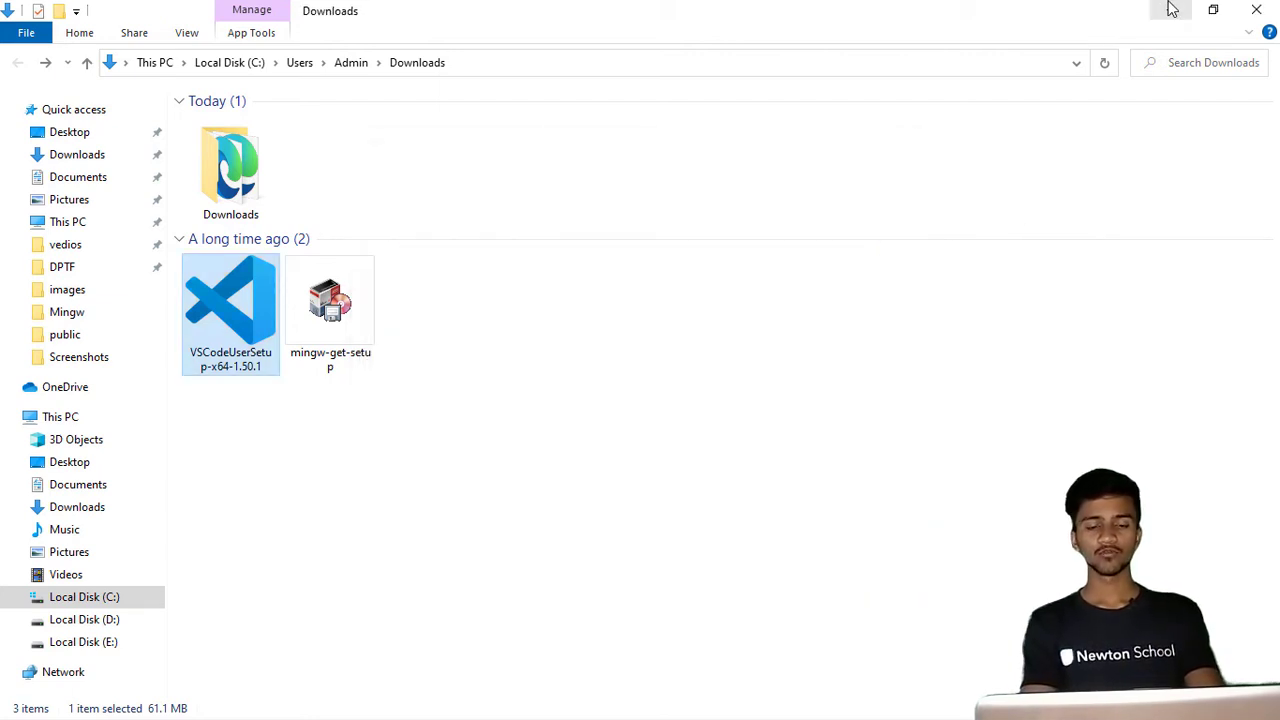
- Switch to the screenshot of the MinGW Installation Manager
key("alt+Tab")
key("alt+Tab")
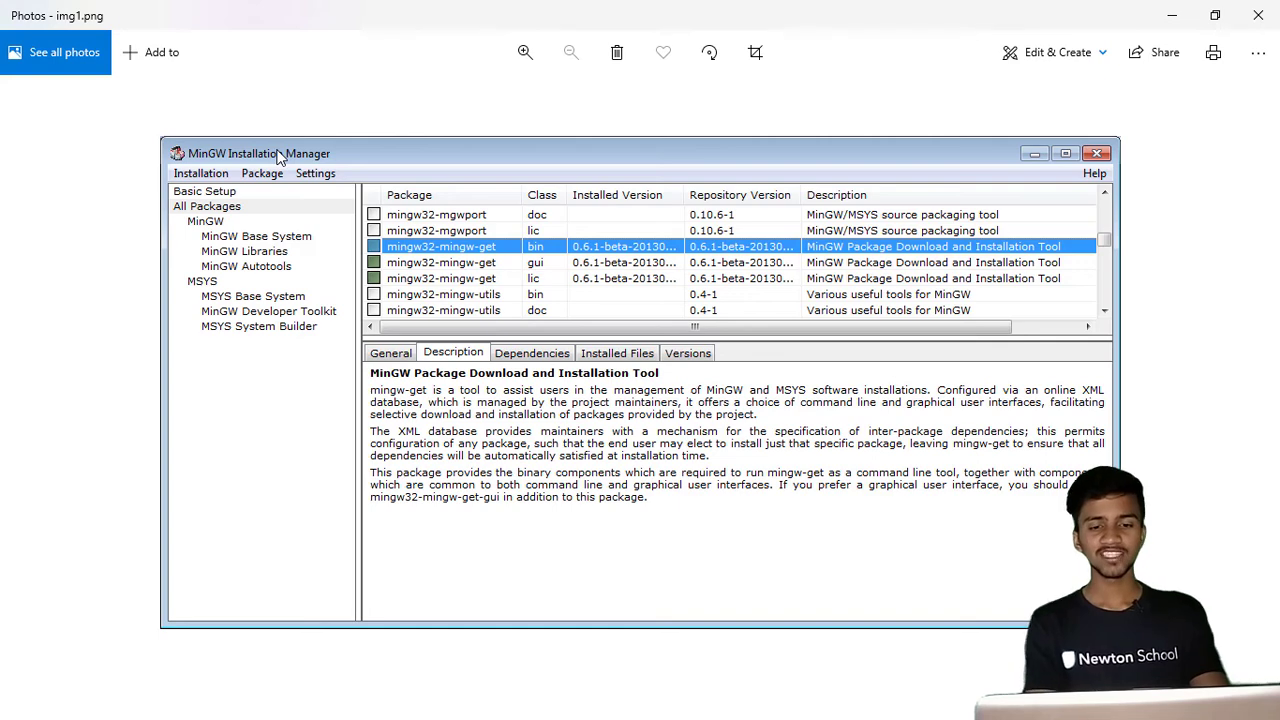
- Open the C:\MinGW\bin folder in File Explorer and select its path in the address bar
key("alt+Tab")
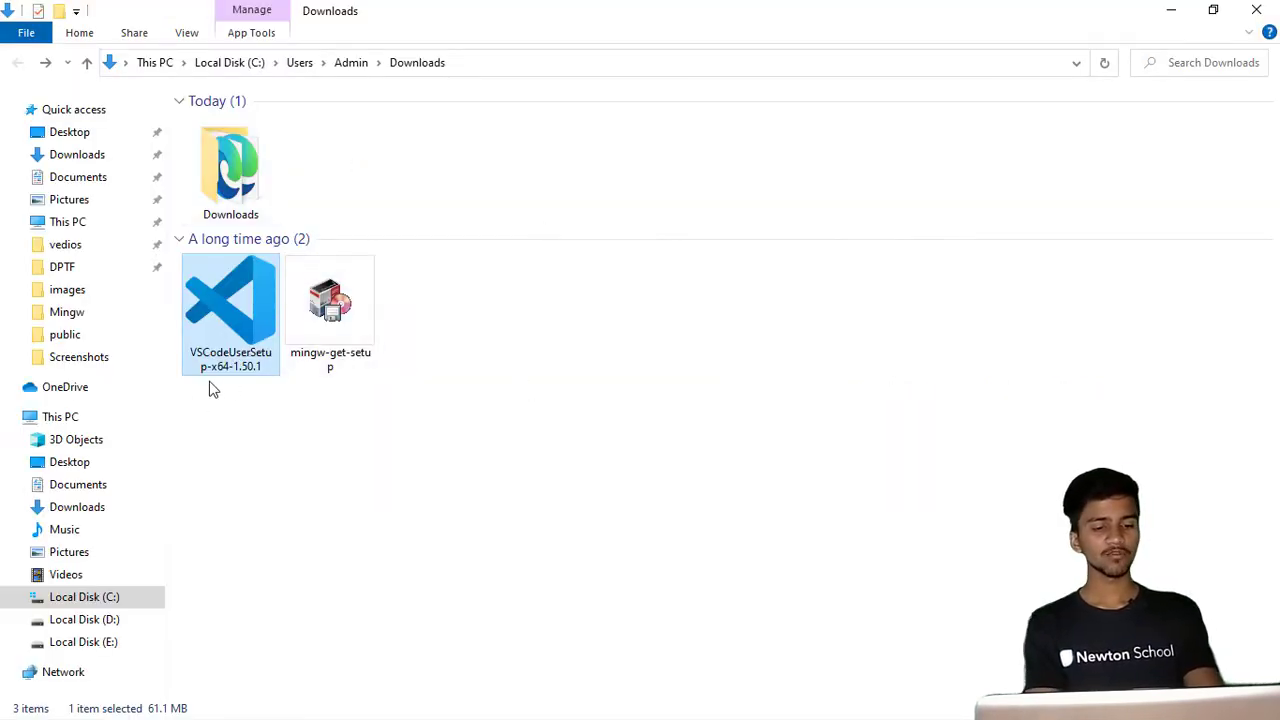
left_click(115, 597)
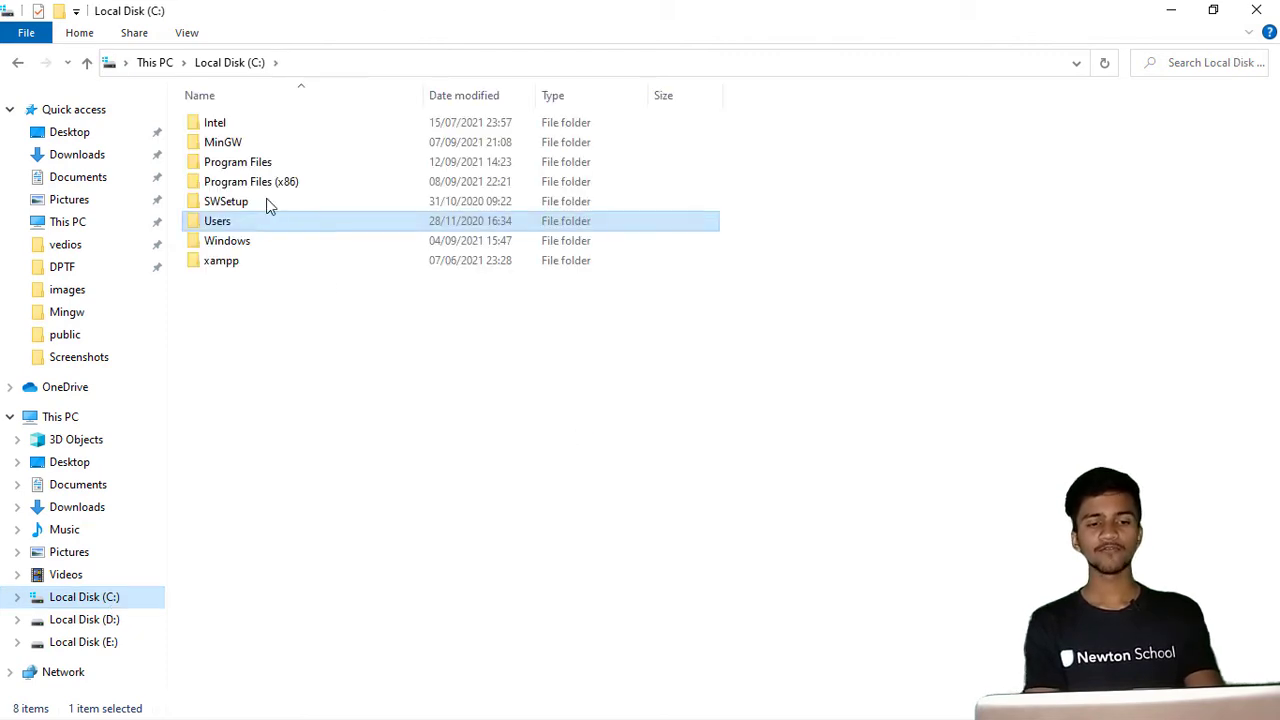
left_click(281, 150)
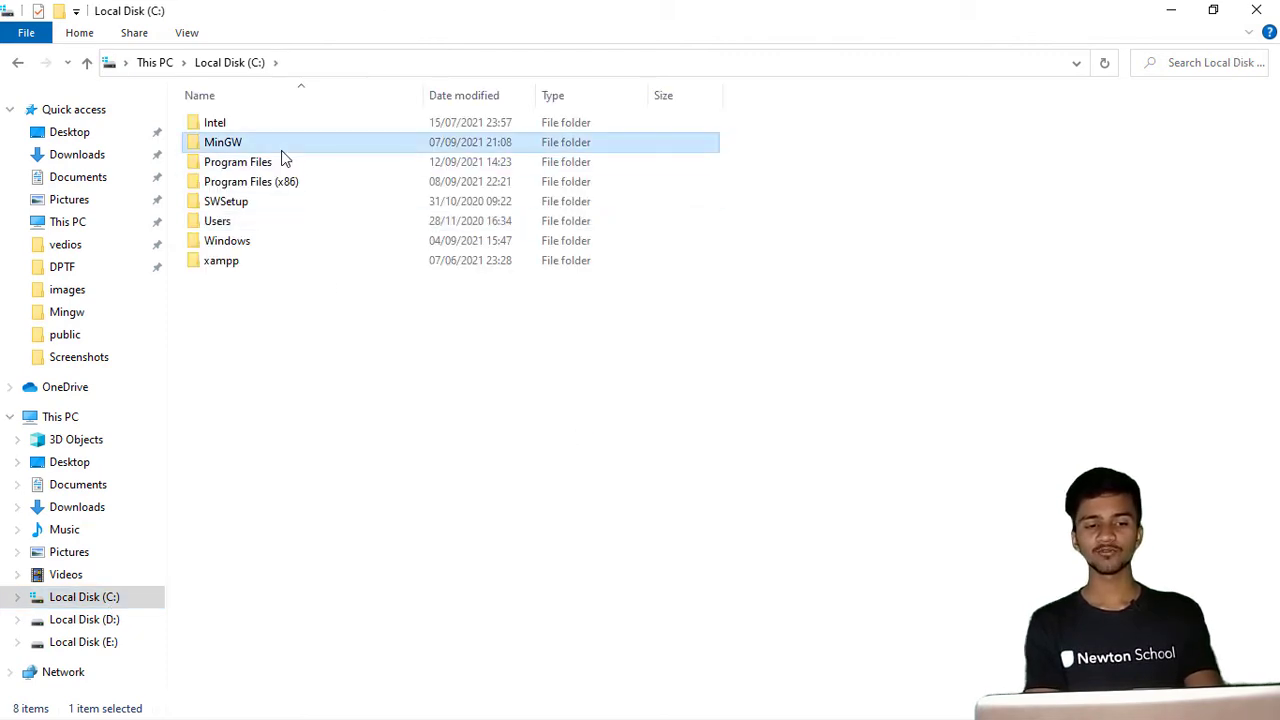
double_click(281, 151)
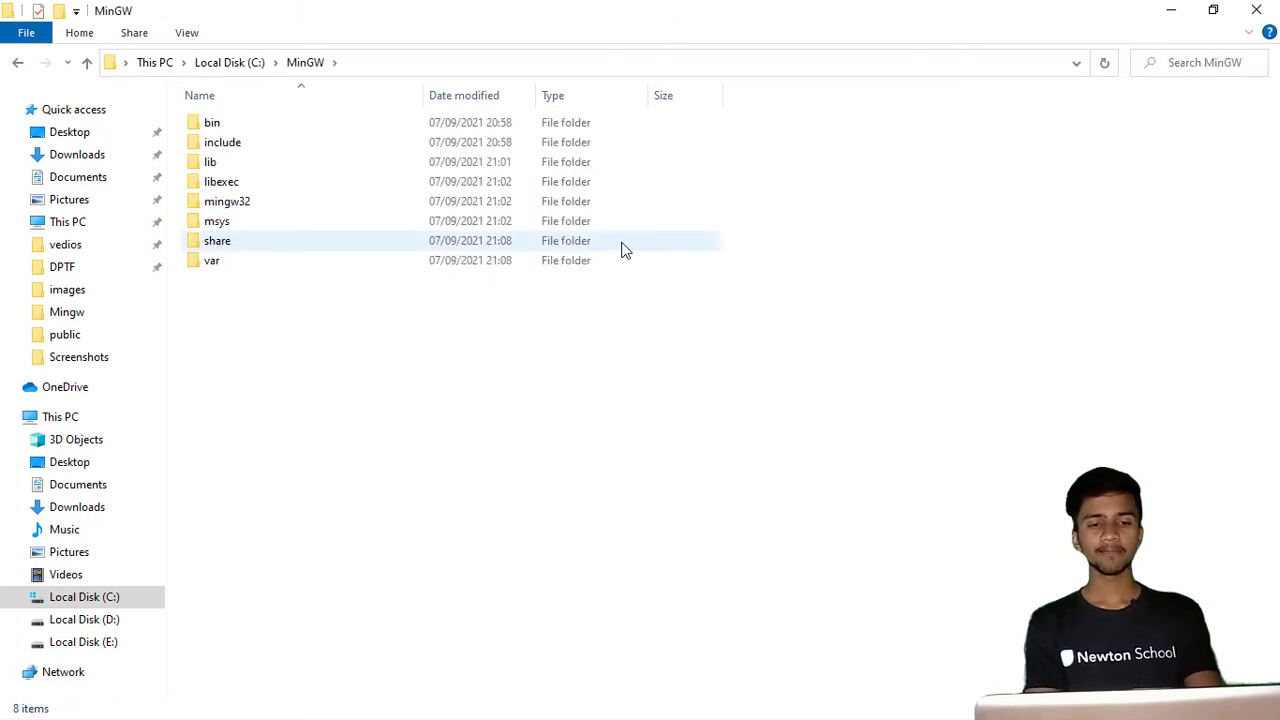
double_click(381, 124)
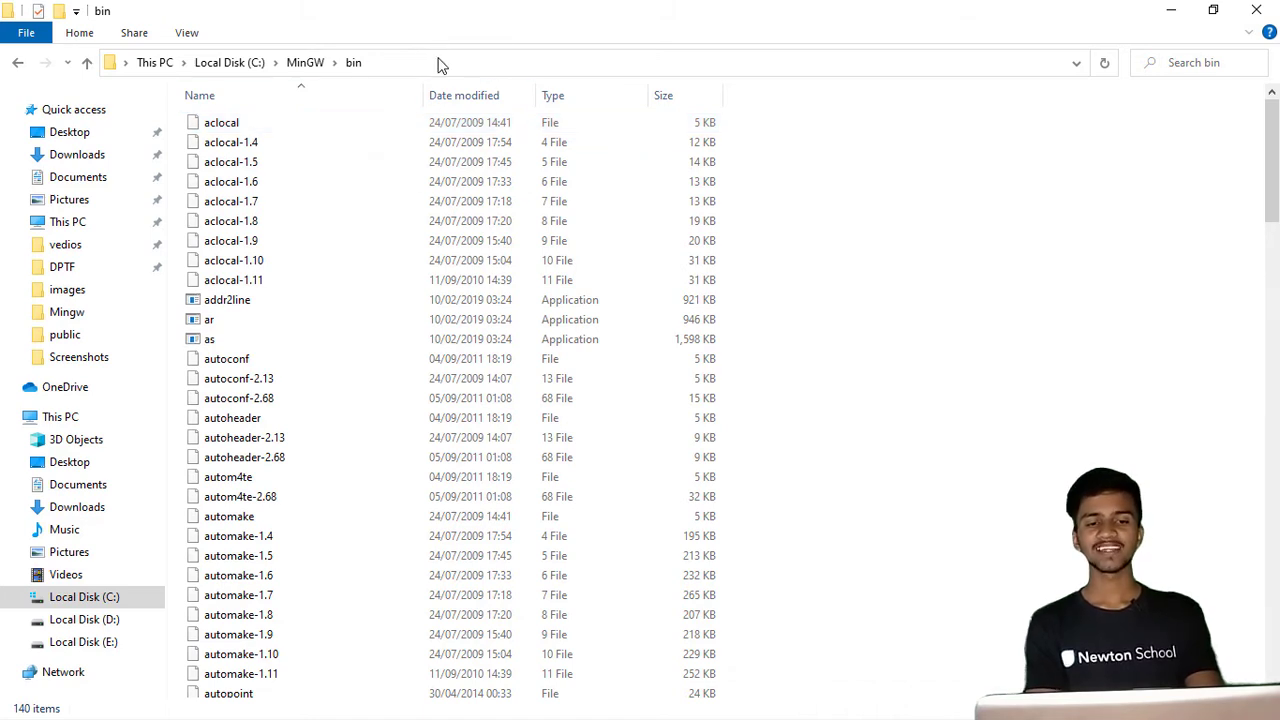
left_click(437, 64)
key("ctrl+c")
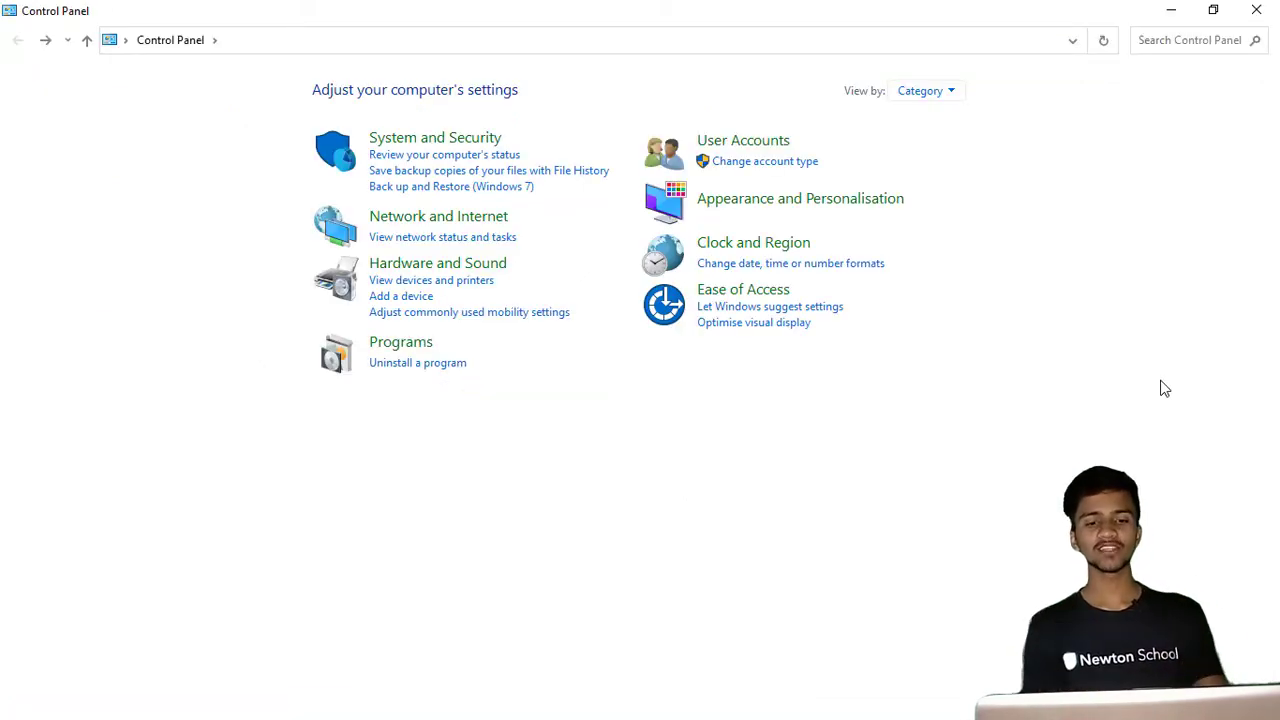
- Open the Environment Variables dialog from the system settings
left_click(453, 140)
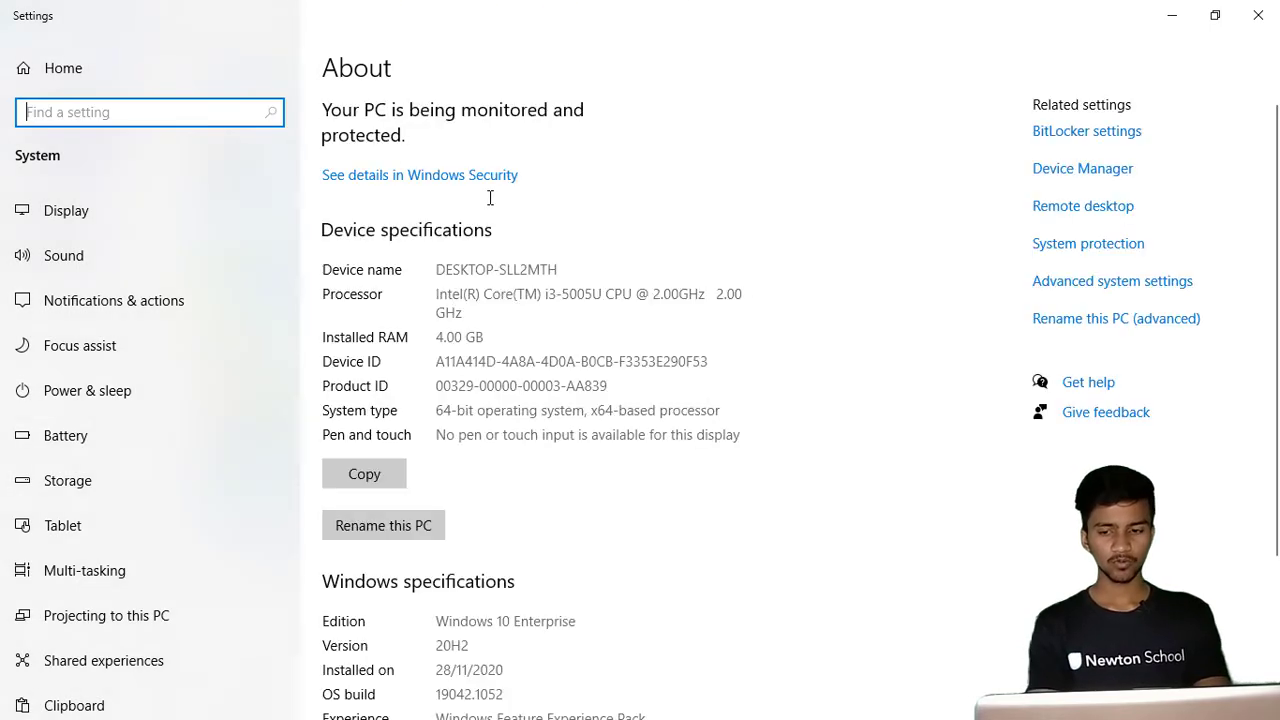
type("a")
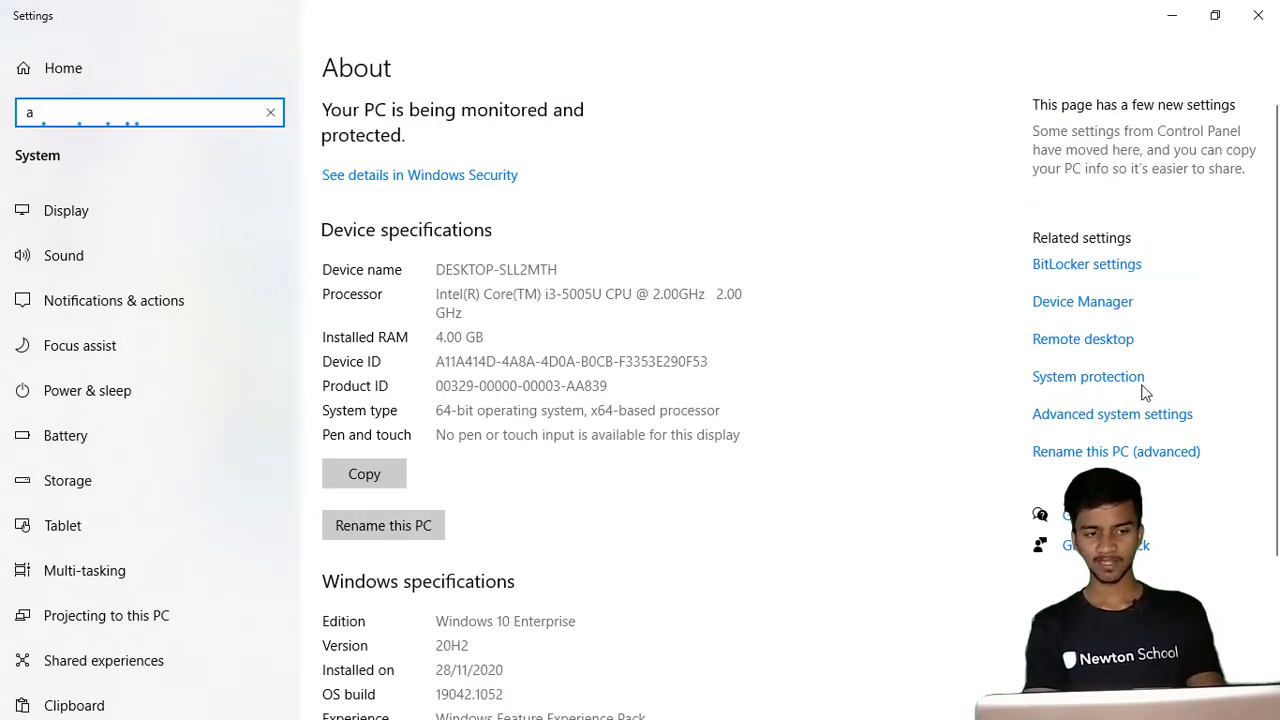
key("BackSpace")
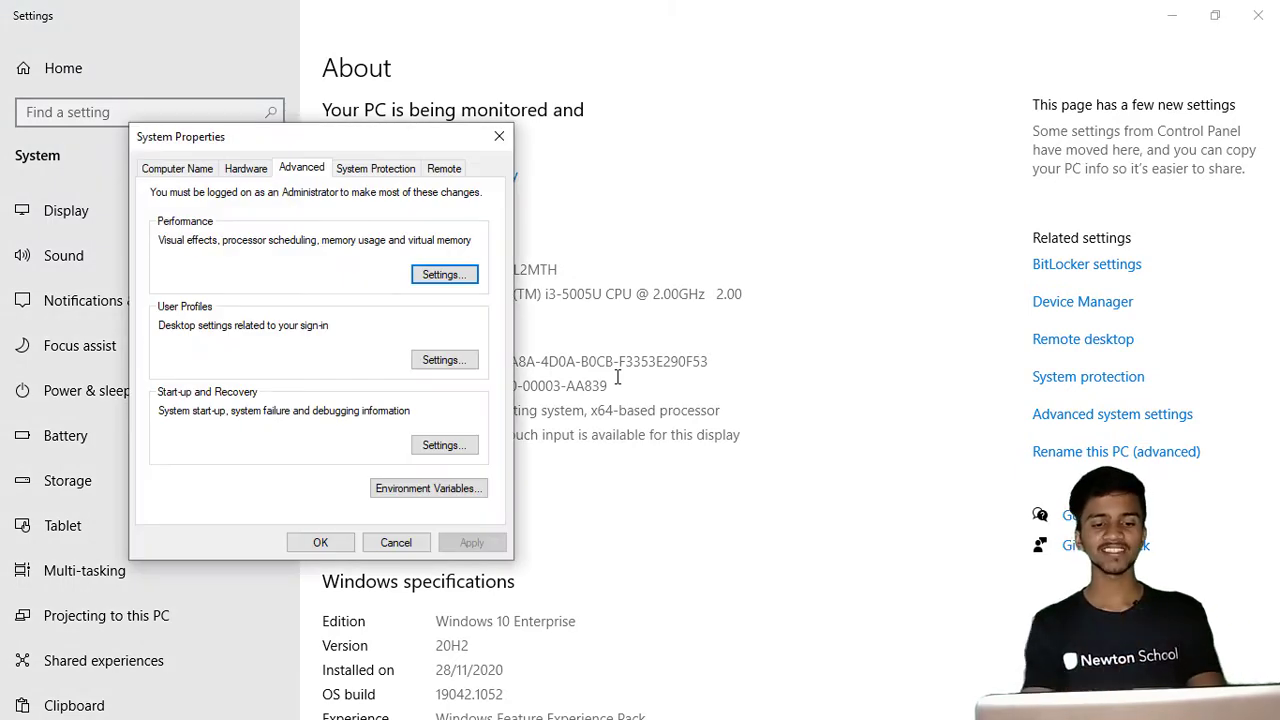
left_click(441, 490)
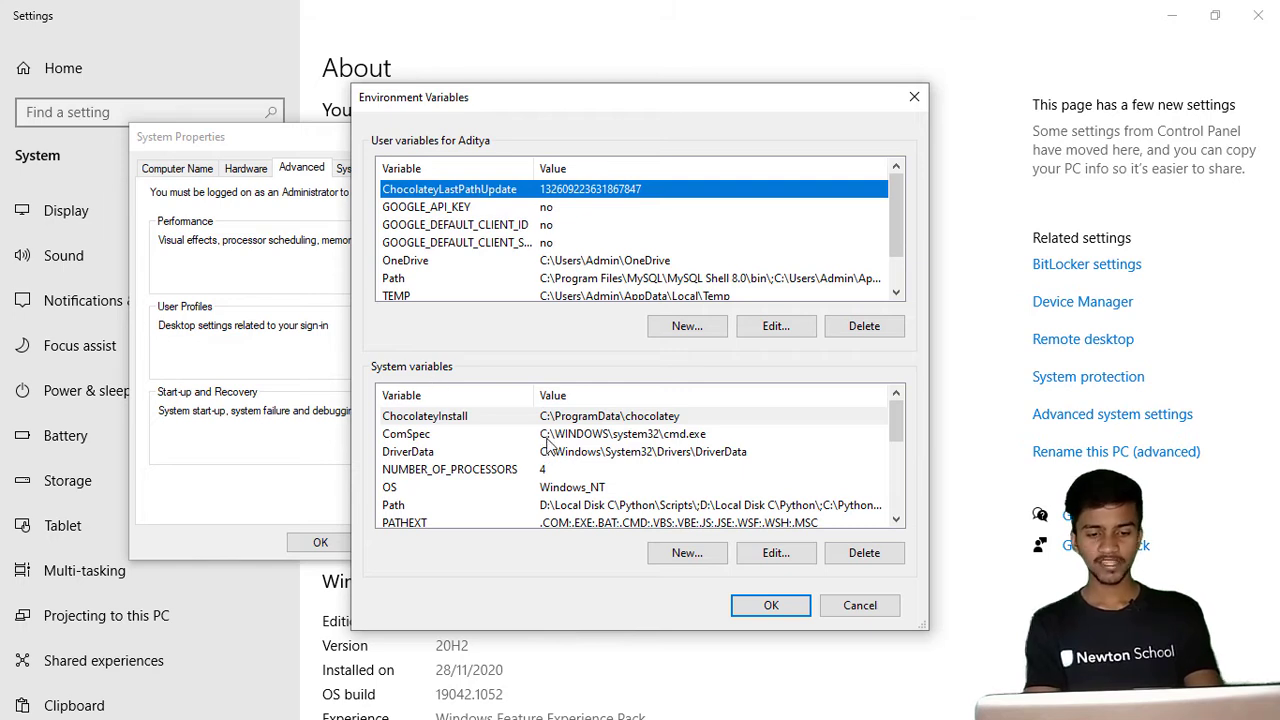
- Add C:\MinGW\bin as a new entry to the system Path variable and confirm
left_click(511, 509)
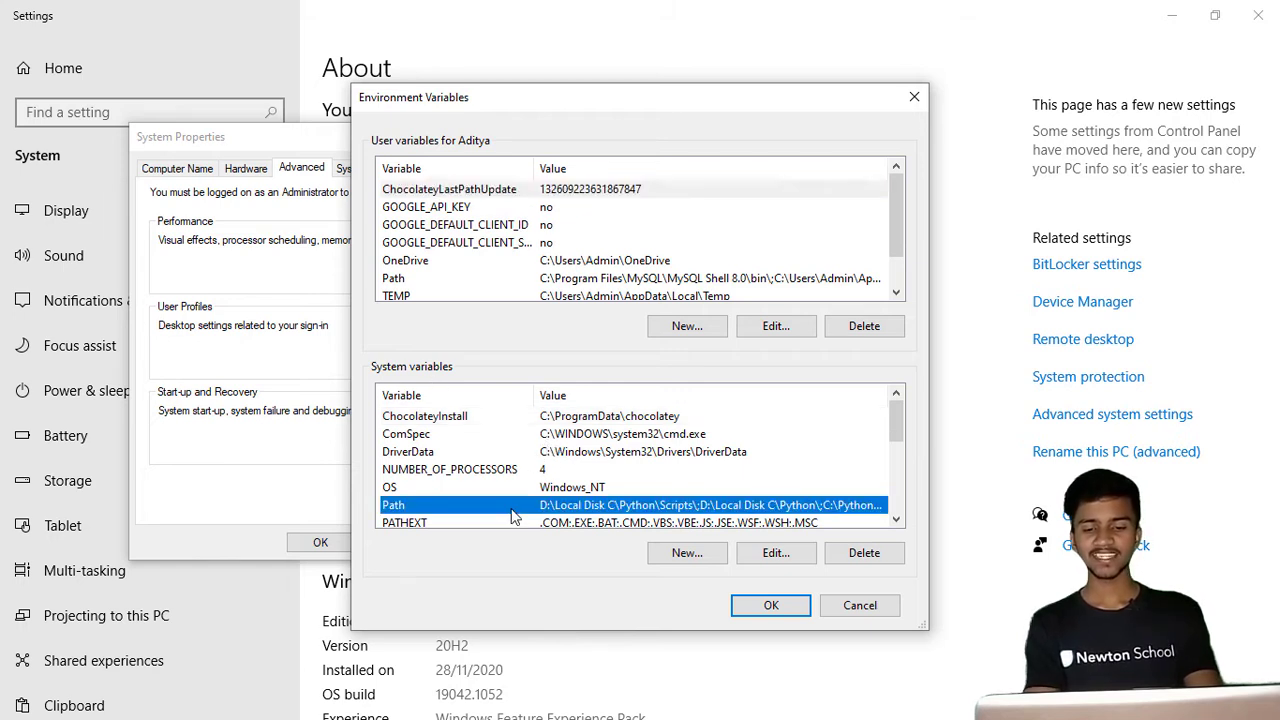
left_click(768, 556)
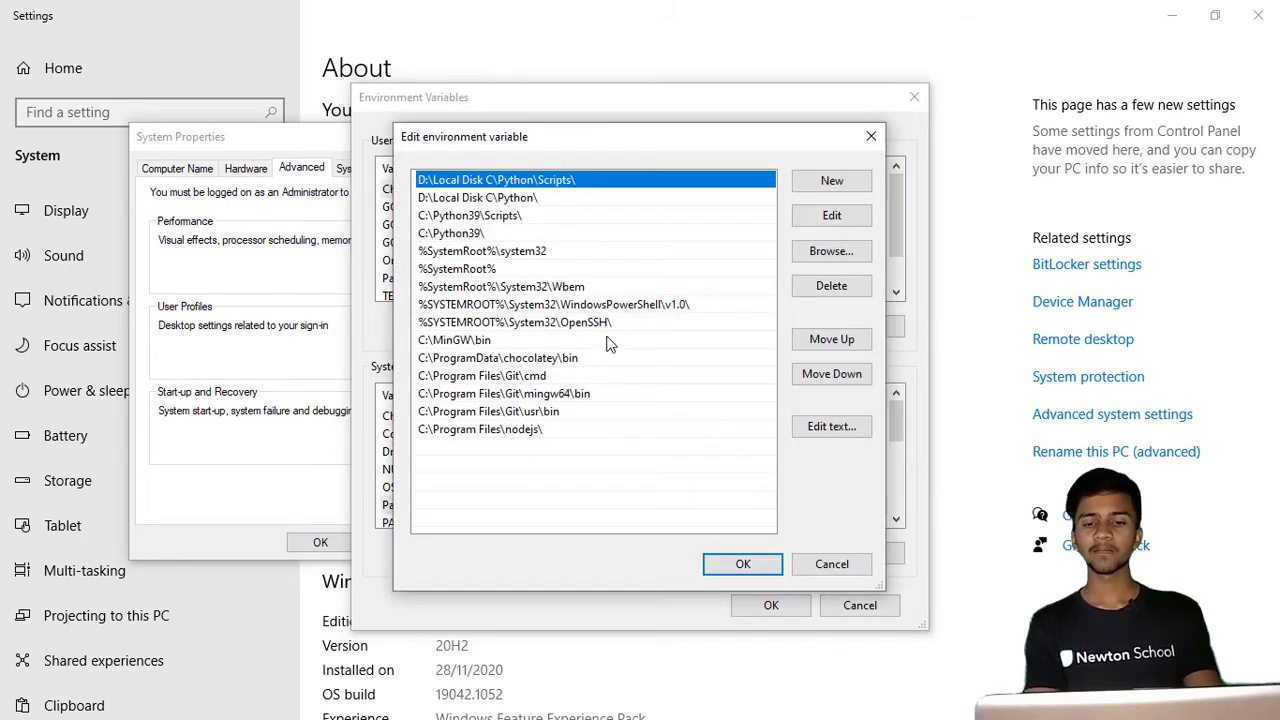
left_click(853, 190)
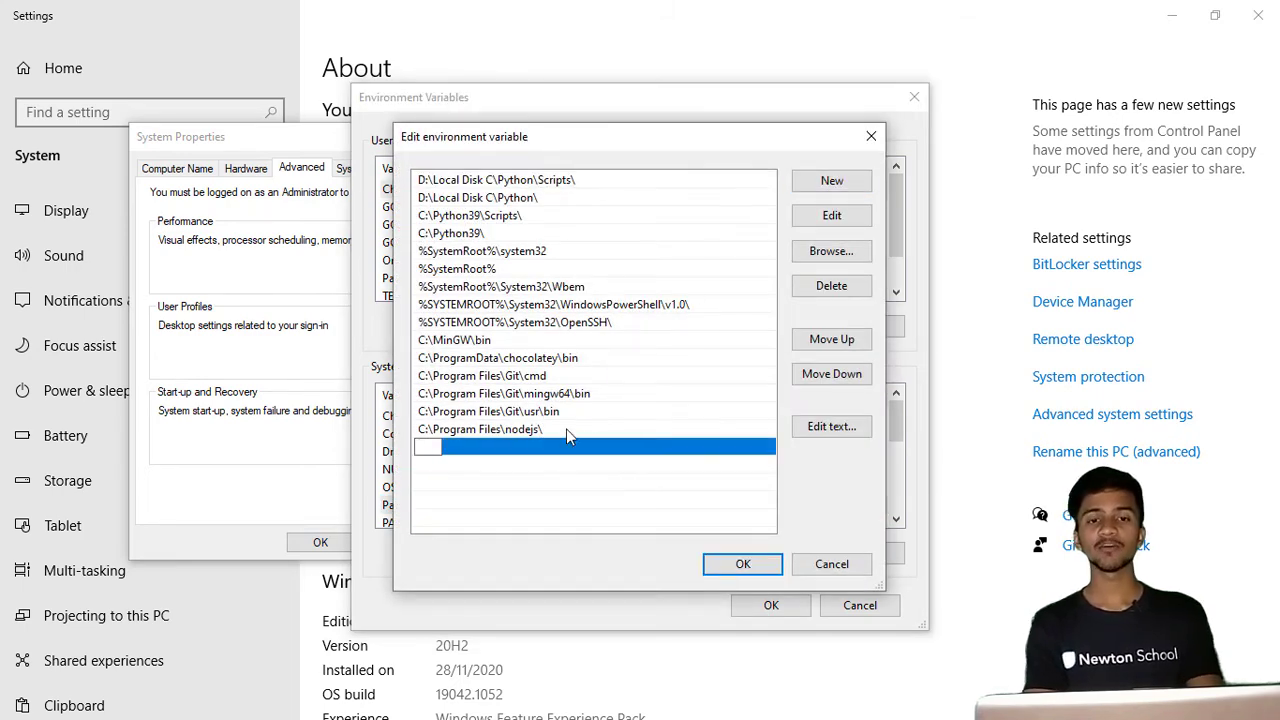
key("ctrl+v")
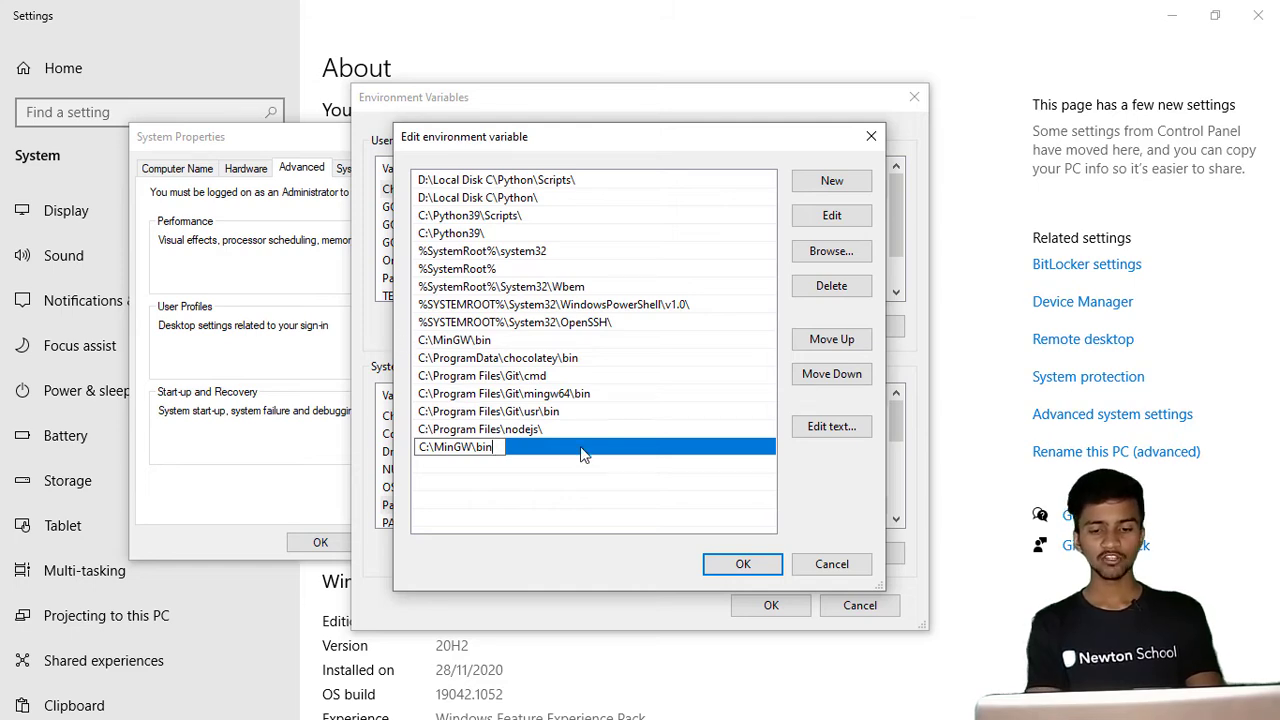
left_click(830, 564)
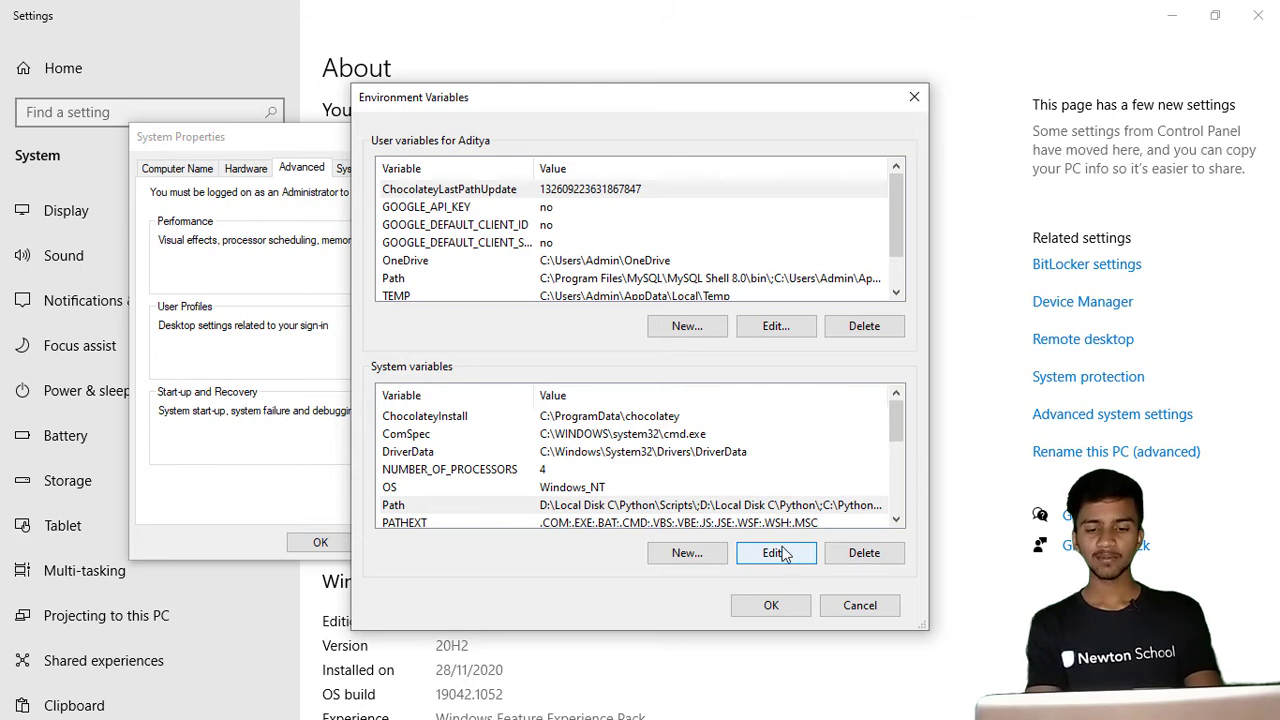
- Review the Path entries again, then close the Environment Variables and System Properties dialogs with OK
left_click(786, 555)
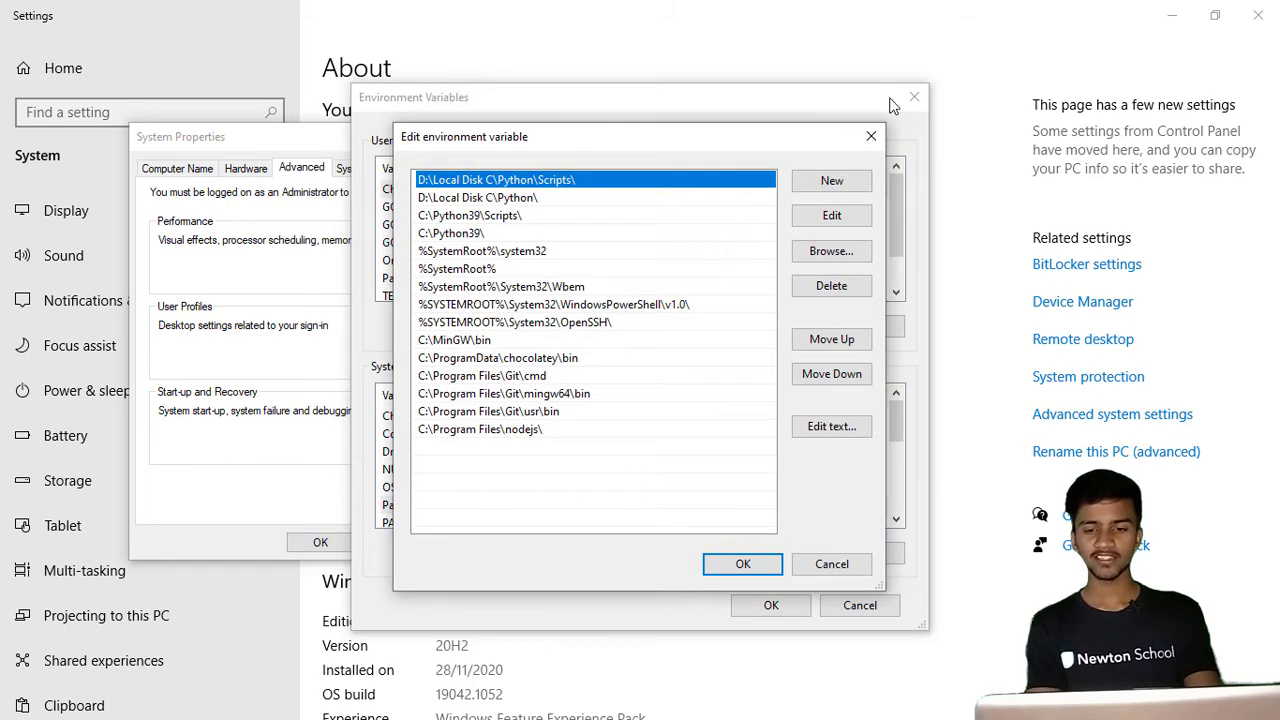
left_click(873, 136)
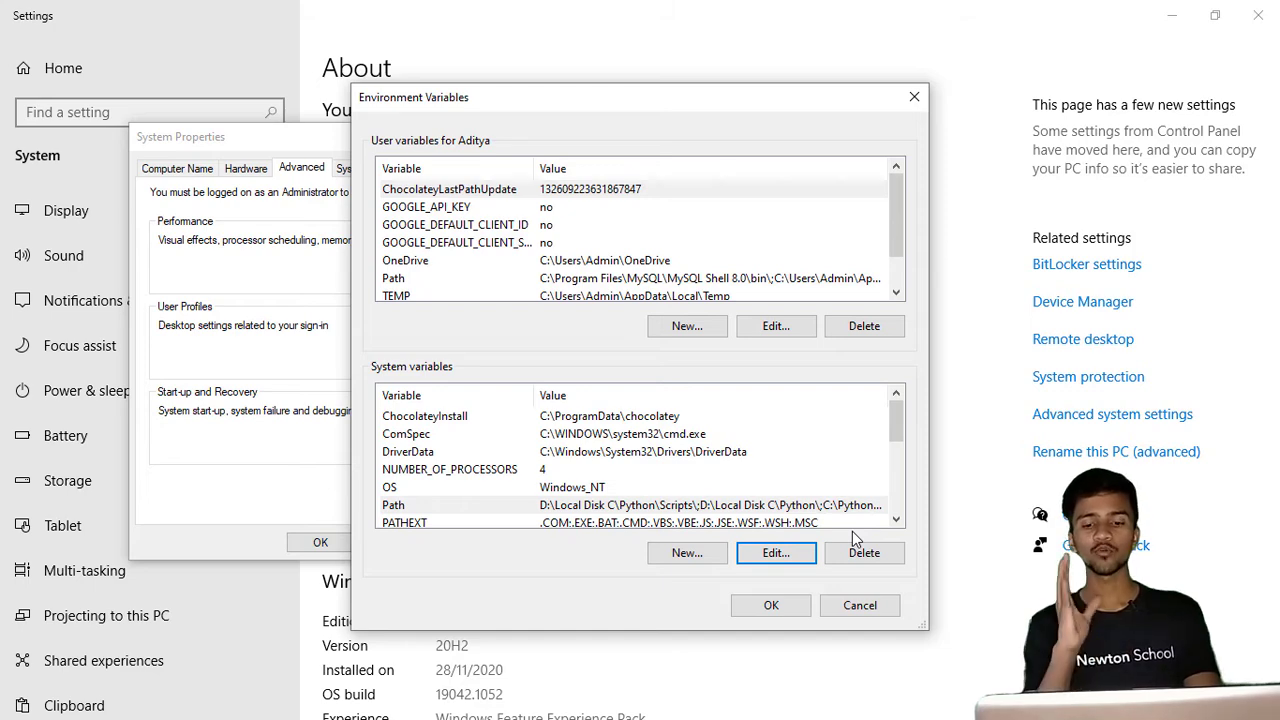
left_click(782, 612)
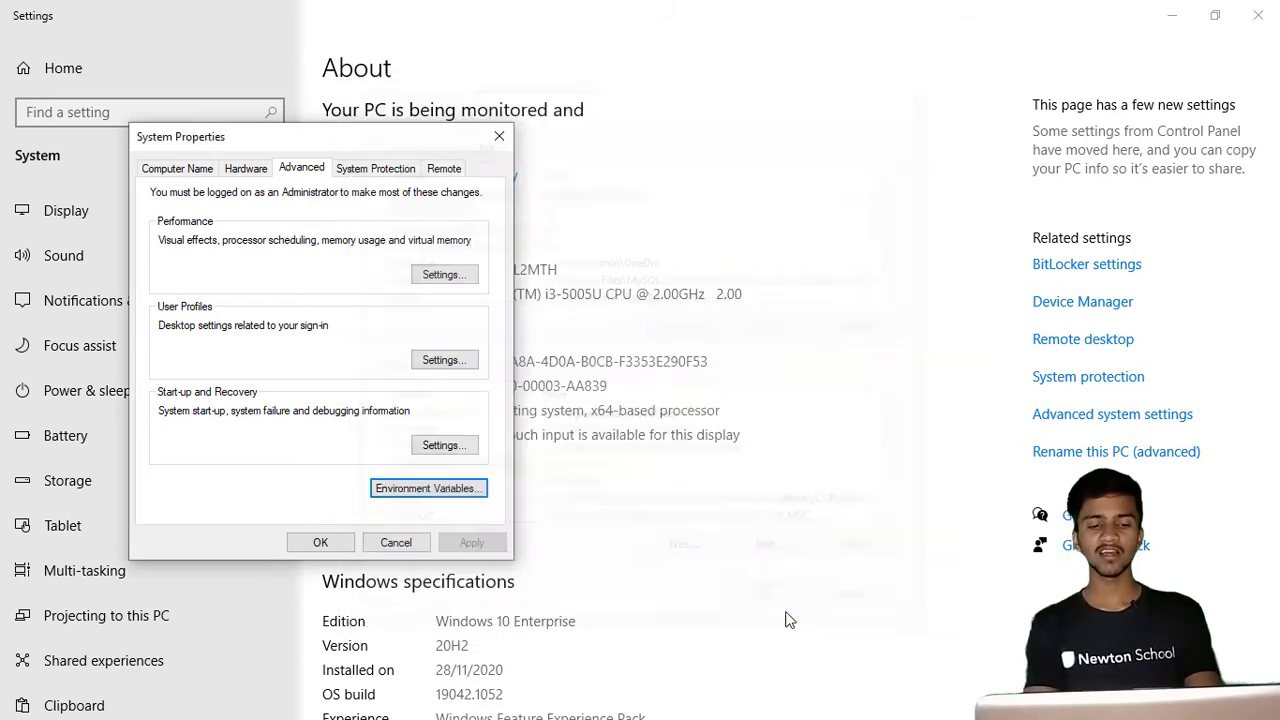
left_click(322, 542)
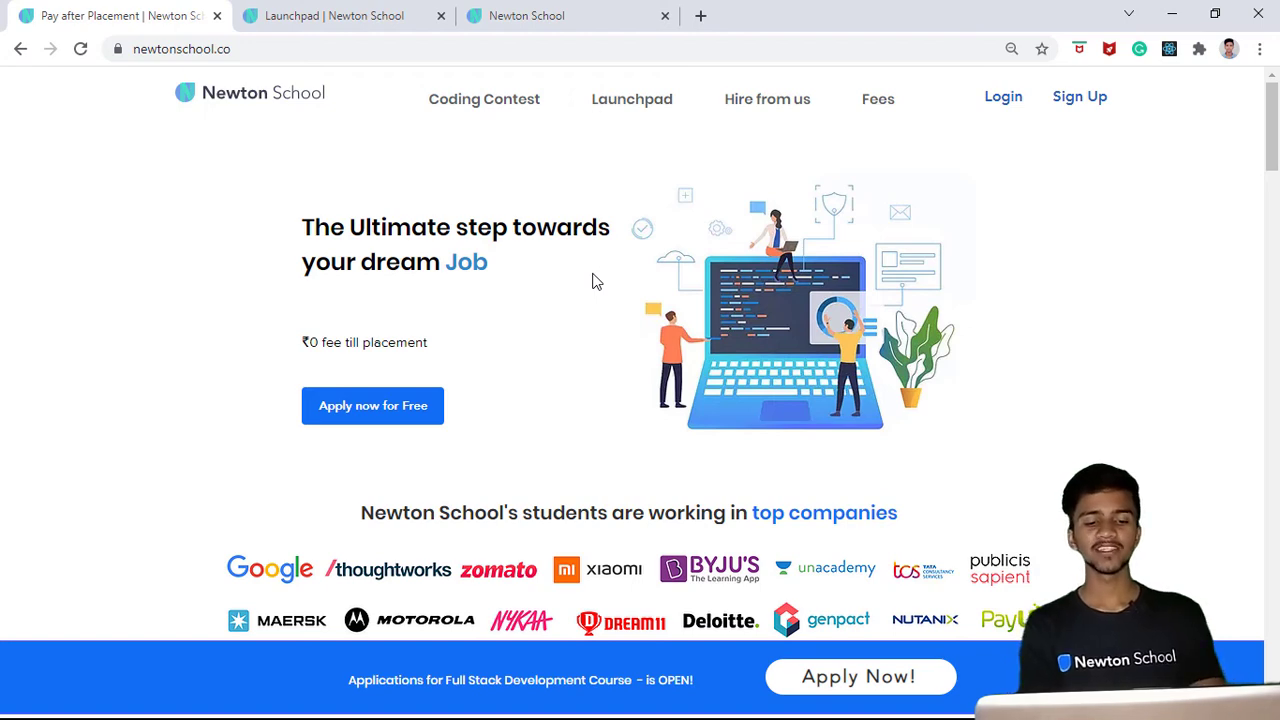
- Browse the Newton School home page and switch between the Launchpad and dashboard tabs
scroll(593, 281, "down", 4)
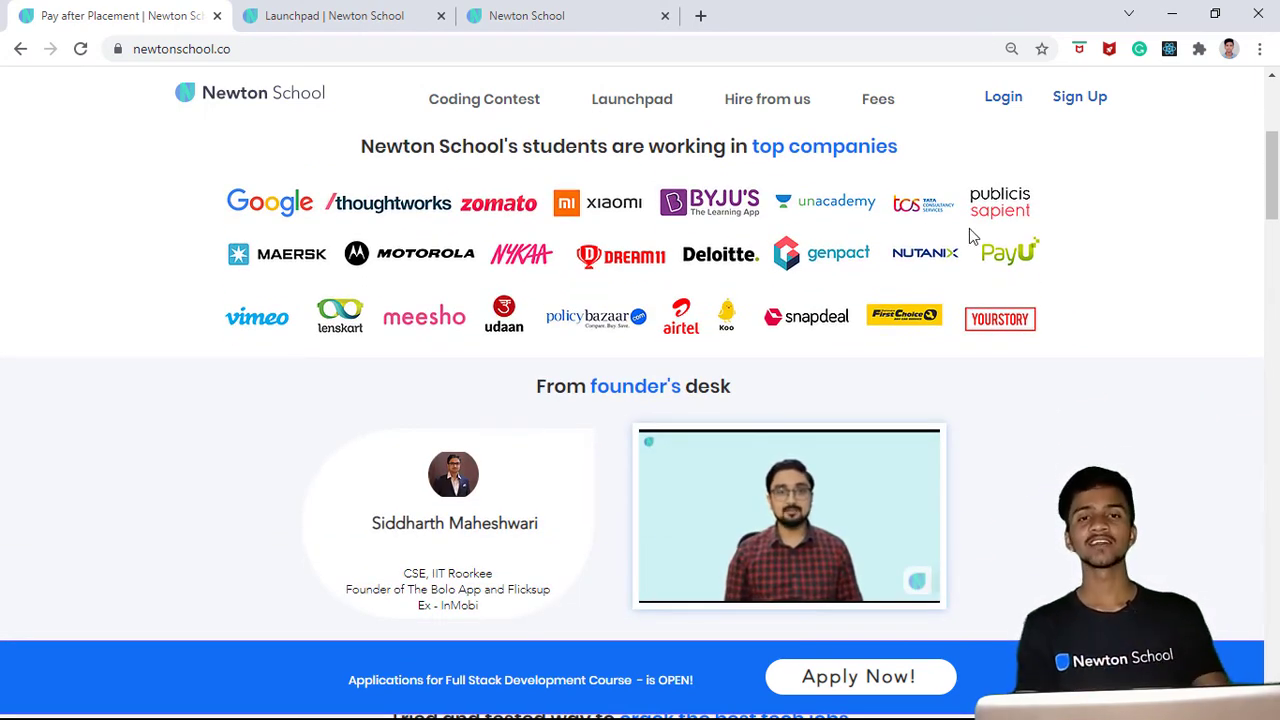
scroll(969, 229, "up", 1)
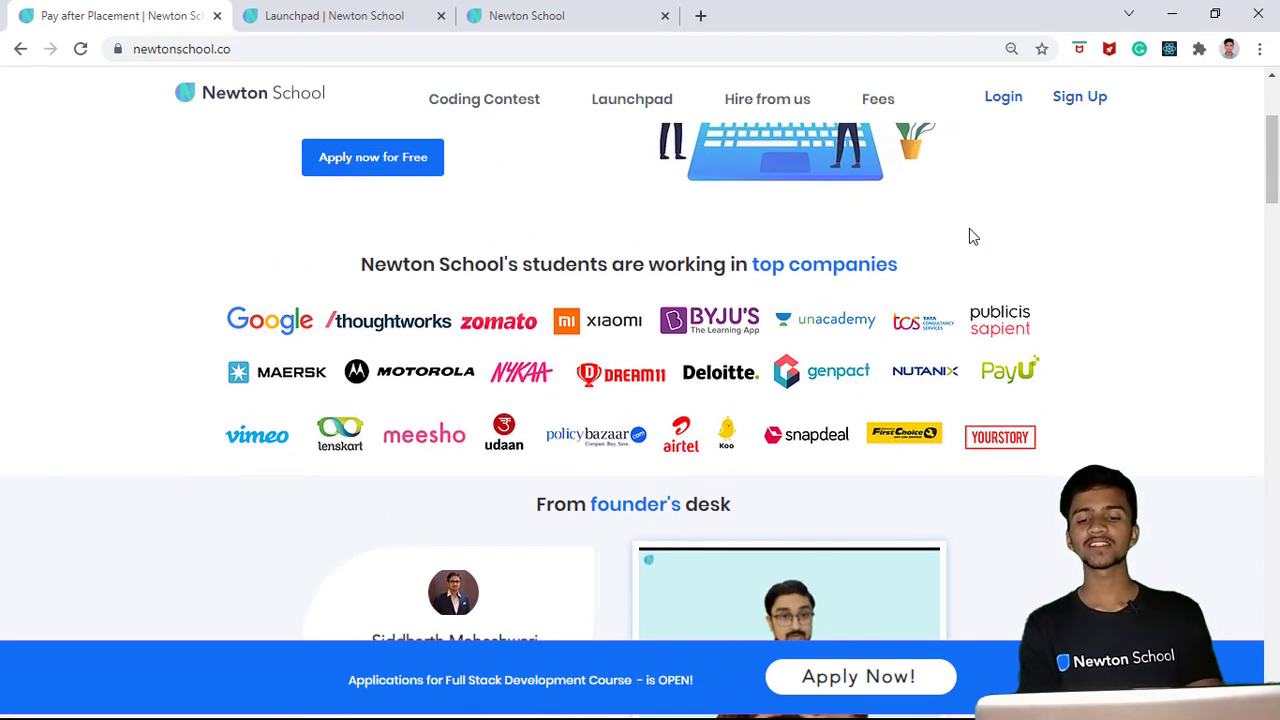
scroll(969, 237, "down", 7)
scroll(969, 237, "up", 2)
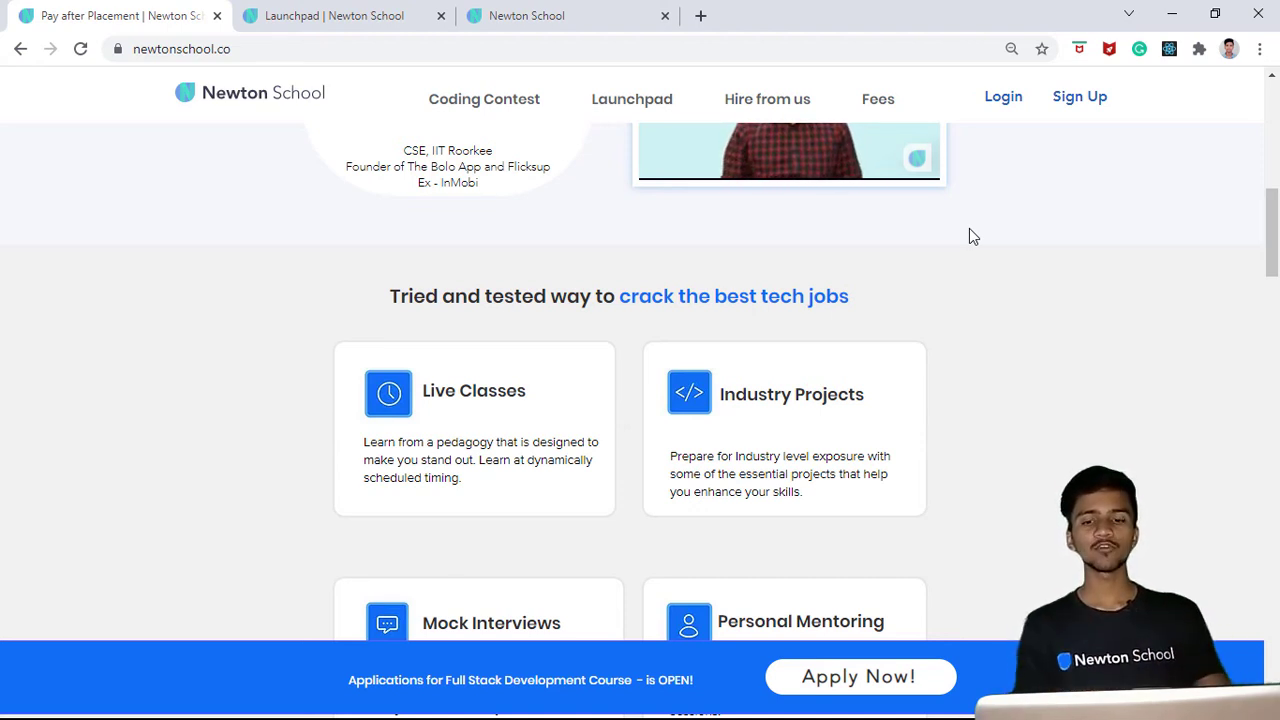
scroll(969, 236, "up", 7)
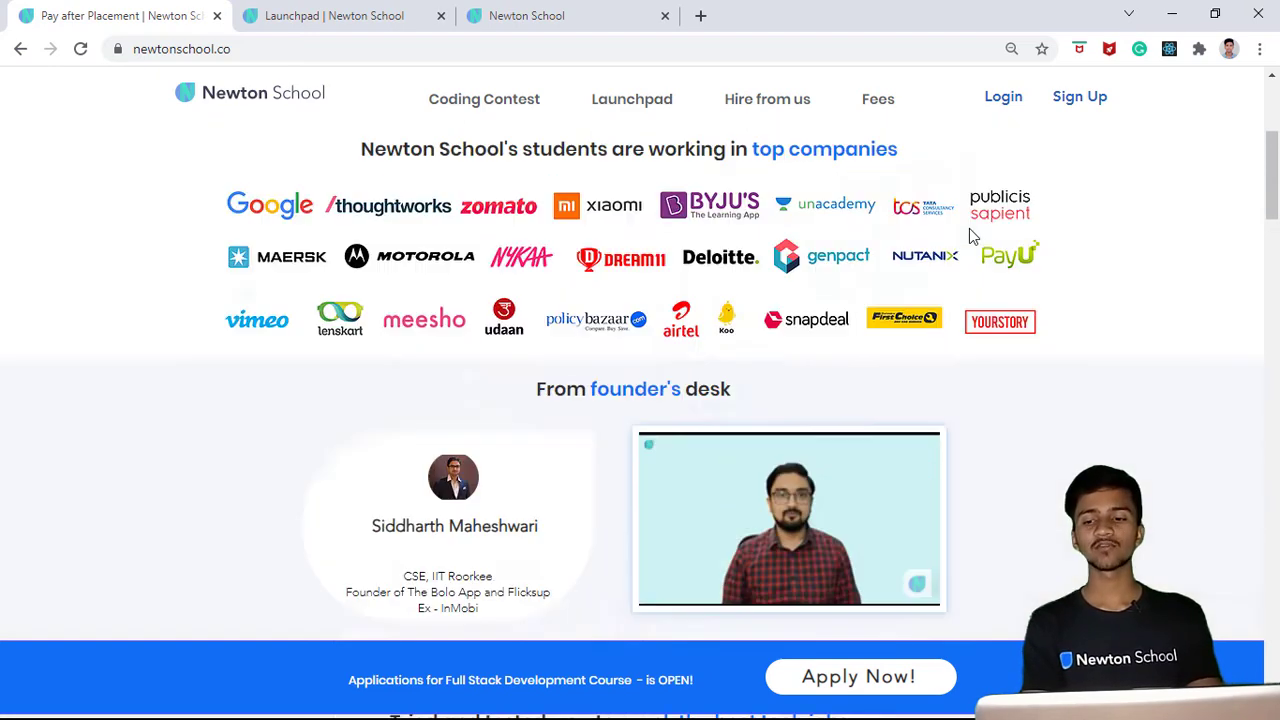
mouse_move(1275, 133)
left_mouse_down()
mouse_move(1275, 151)
mouse_move(1277, 118)
left_mouse_up()
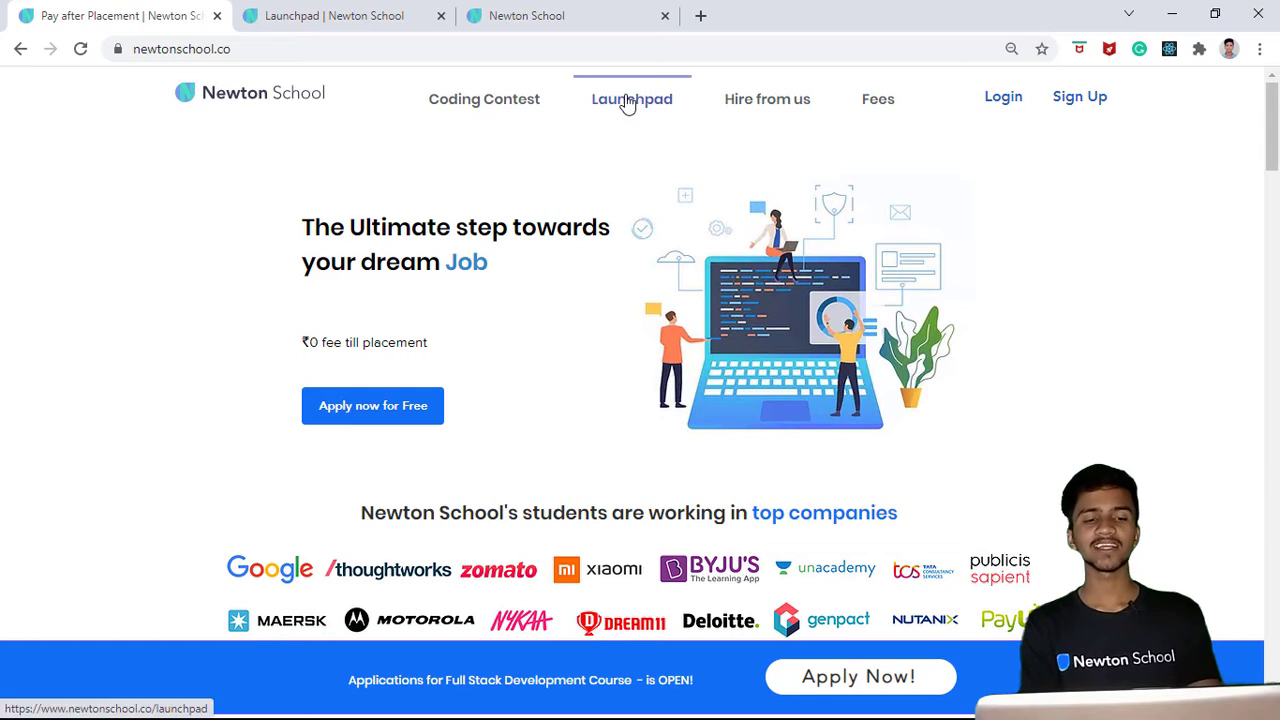
left_click(358, 12)
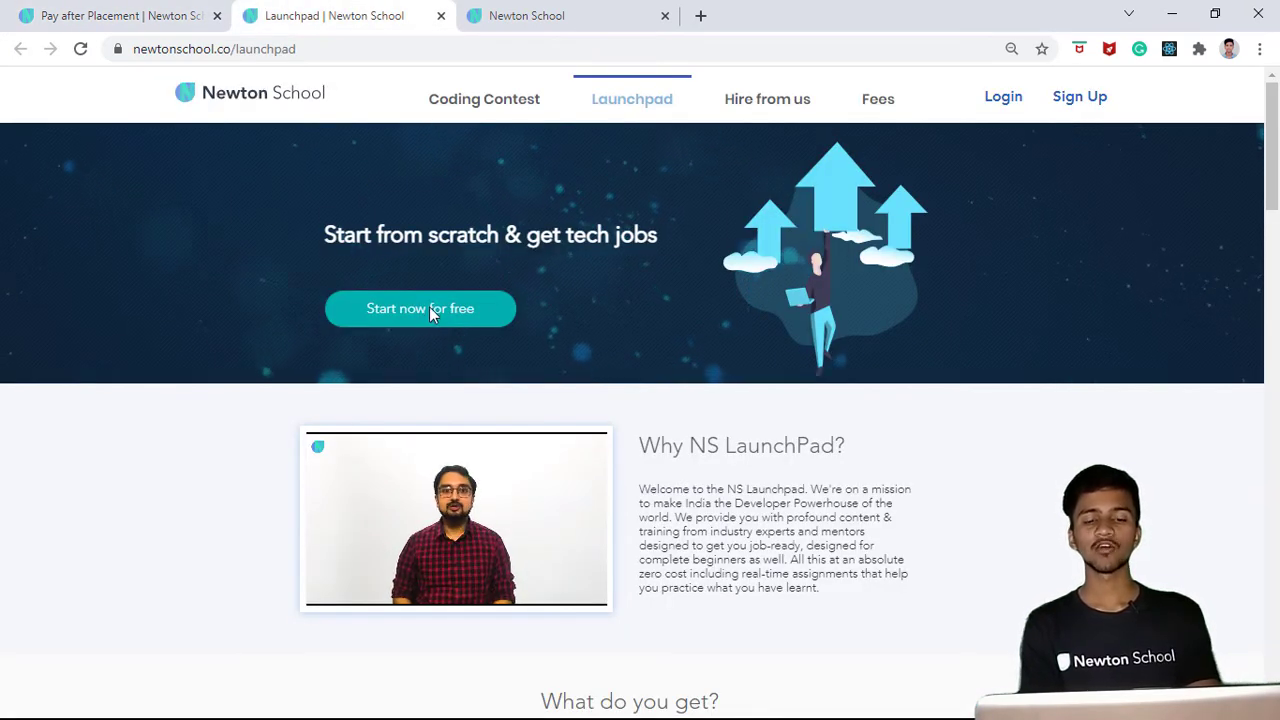
left_click(575, 20)
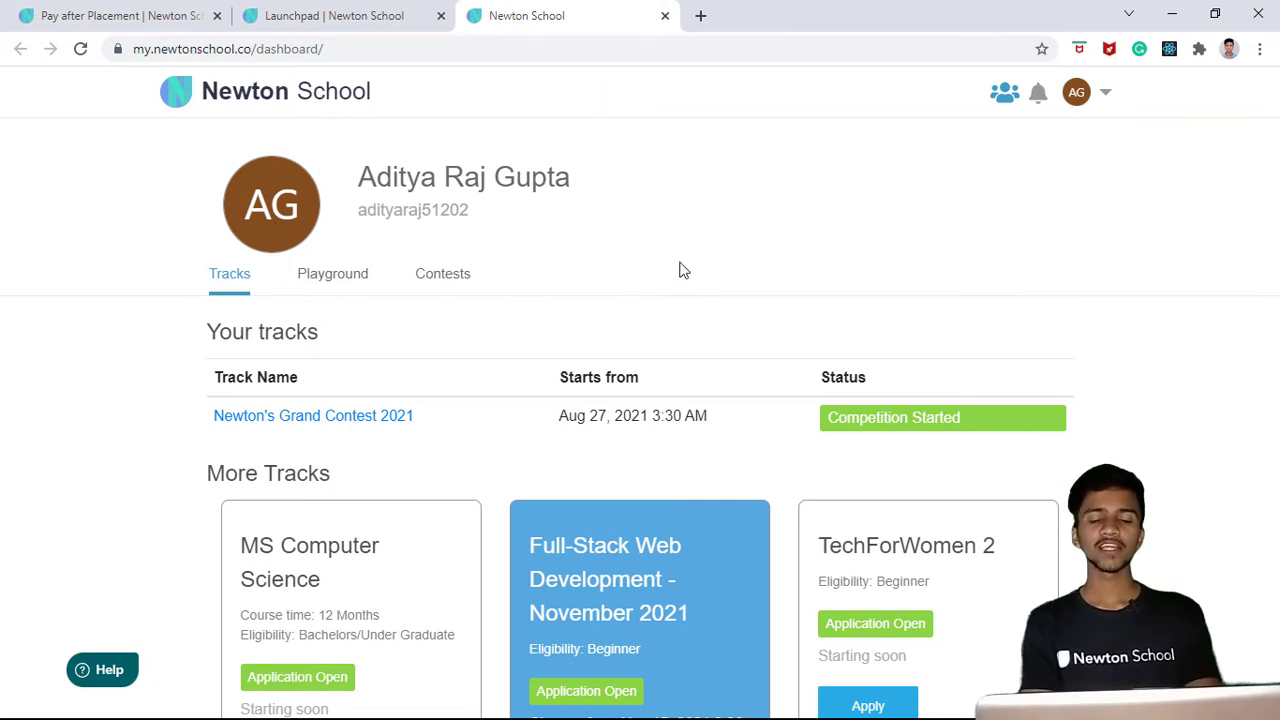
- Scroll through the dashboard's tracks and open the Playground section
scroll(680, 268, "down", 2)
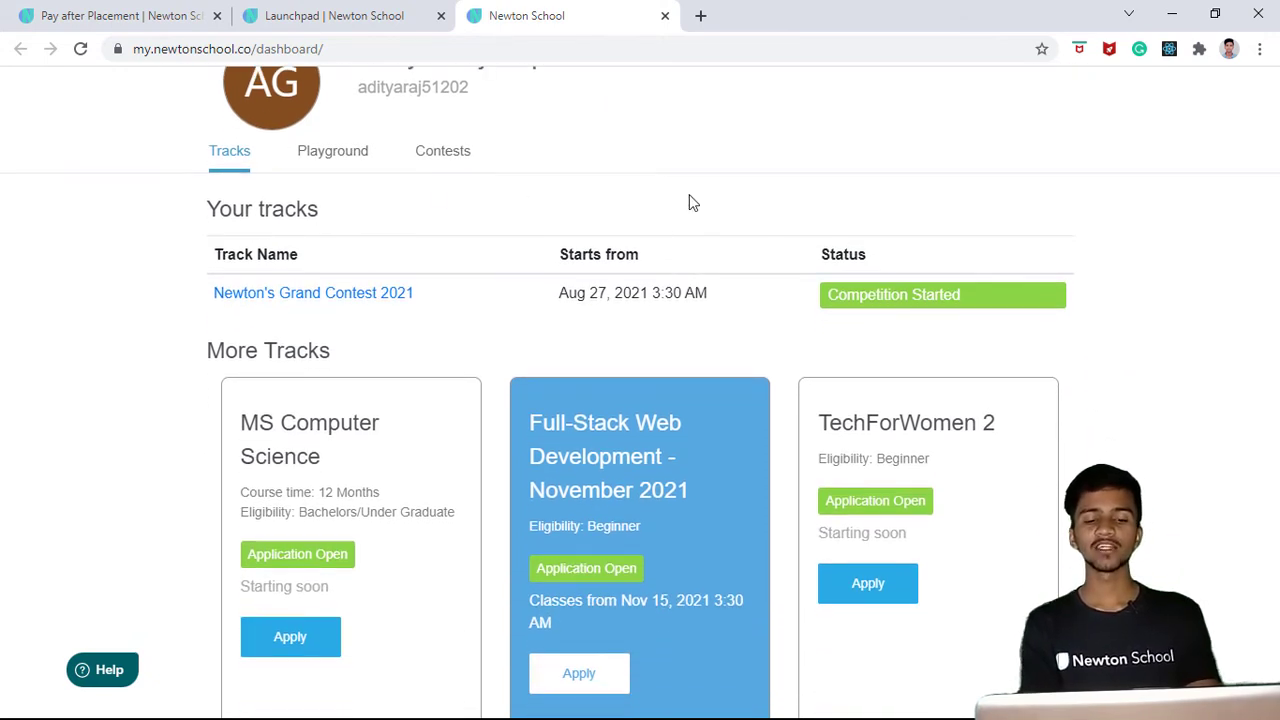
scroll(692, 200, "down", 3)
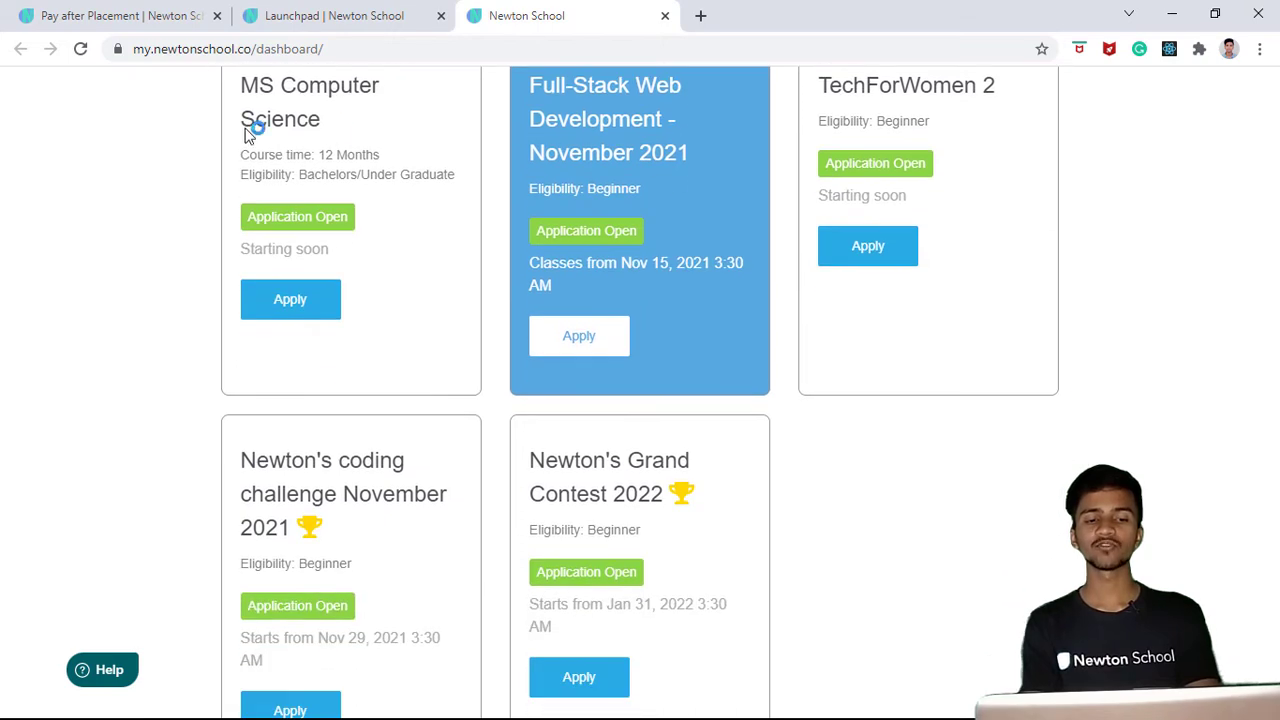
scroll(942, 154, "down", 2)
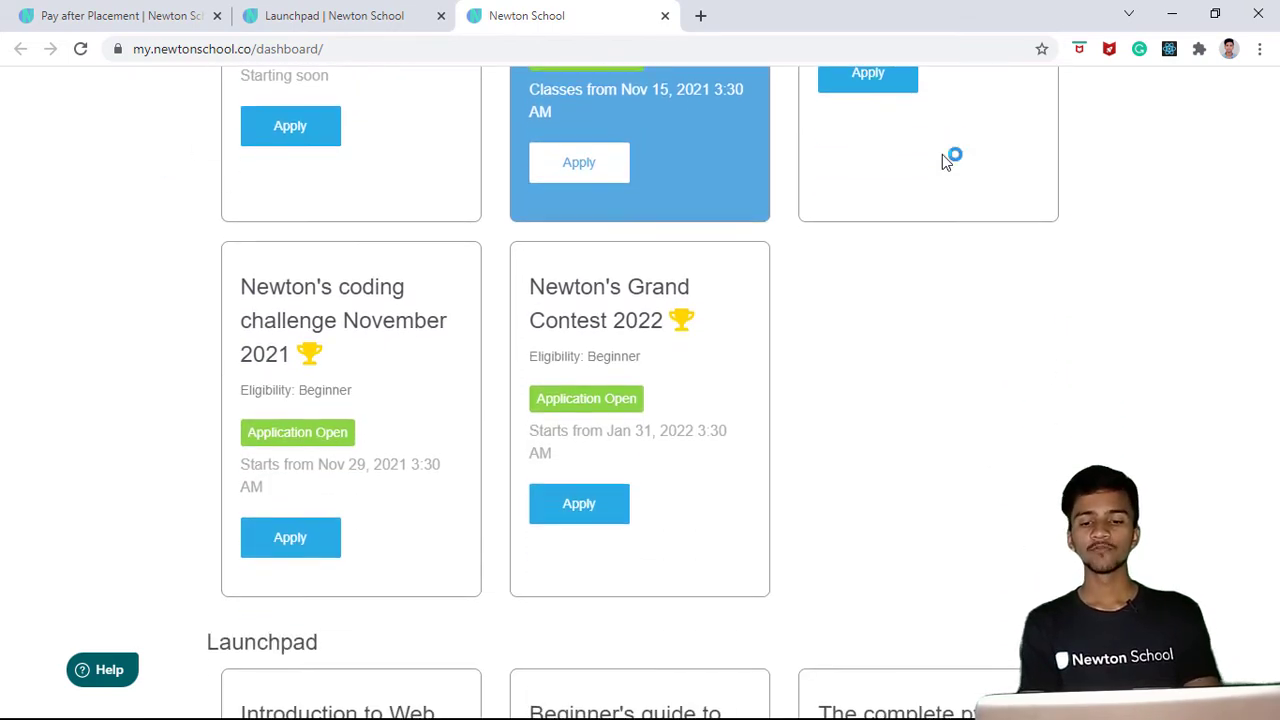
scroll(942, 155, "up", 4)
scroll(667, 303, "down", 12)
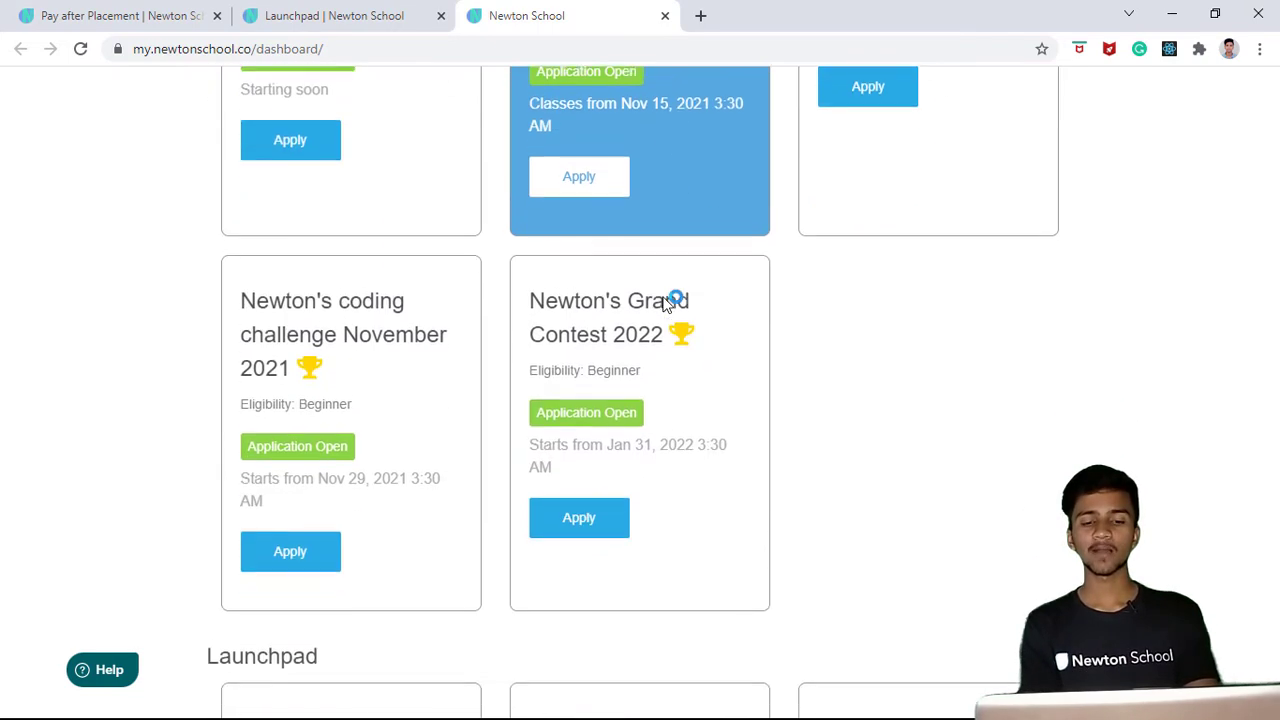
scroll(667, 303, "up", 14)
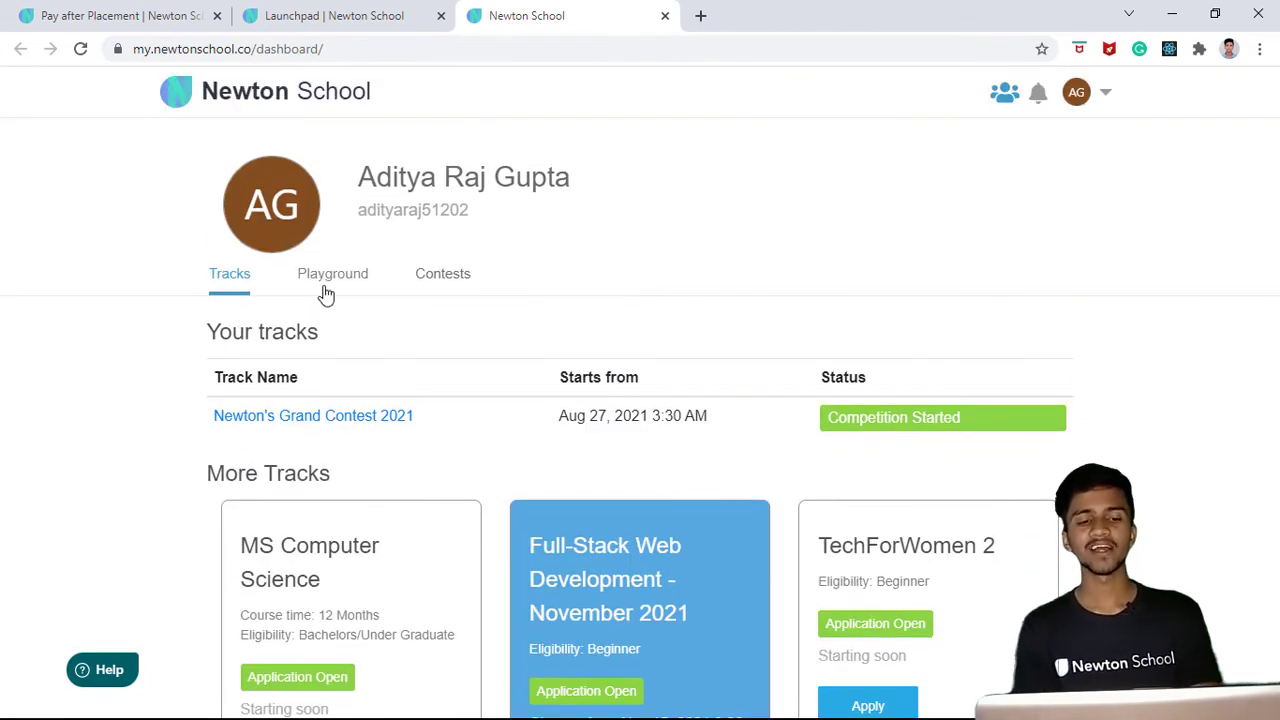
left_click(326, 292)
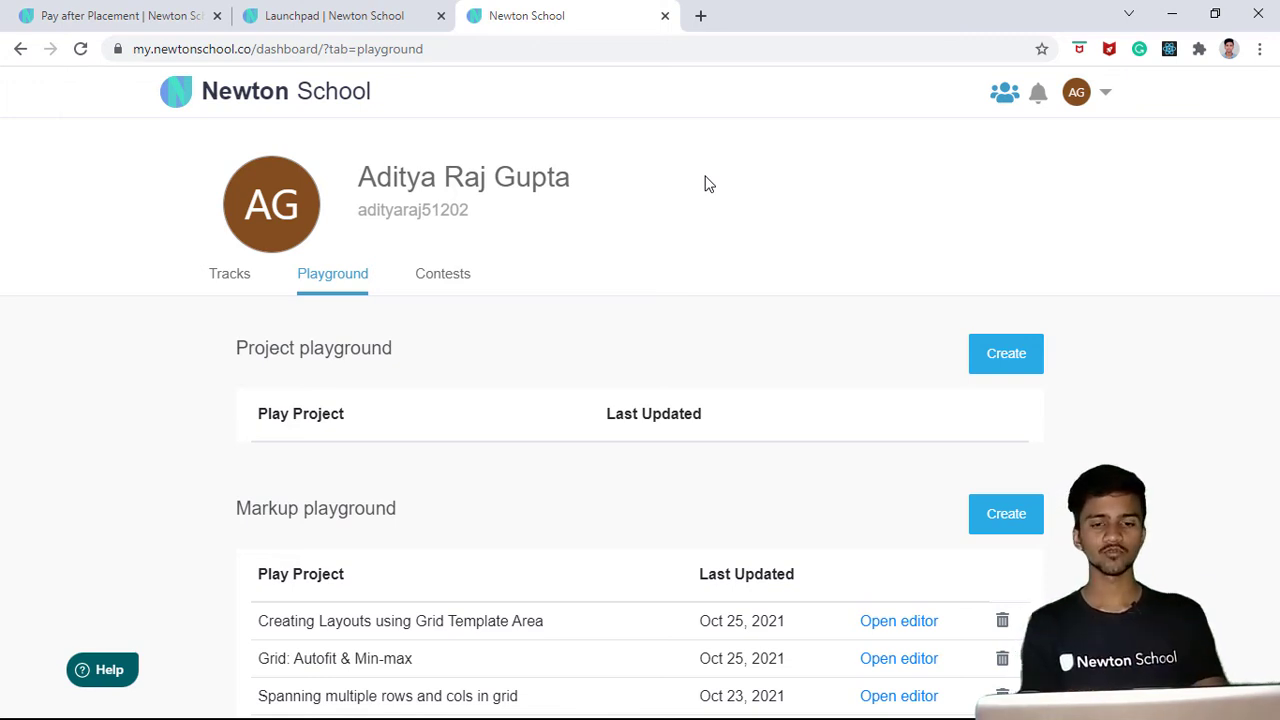
- Switch to Visual Studio Code and create a new untitled text file
key("alt+Tab")
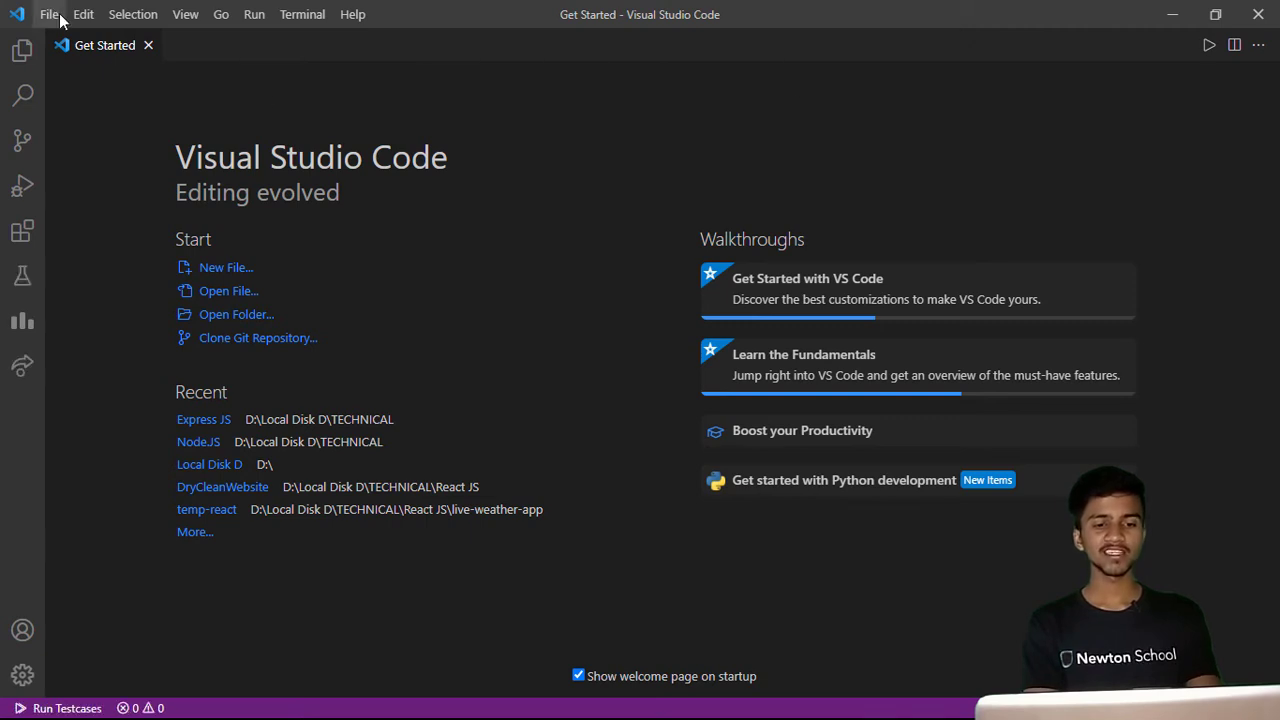
left_click(220, 276)
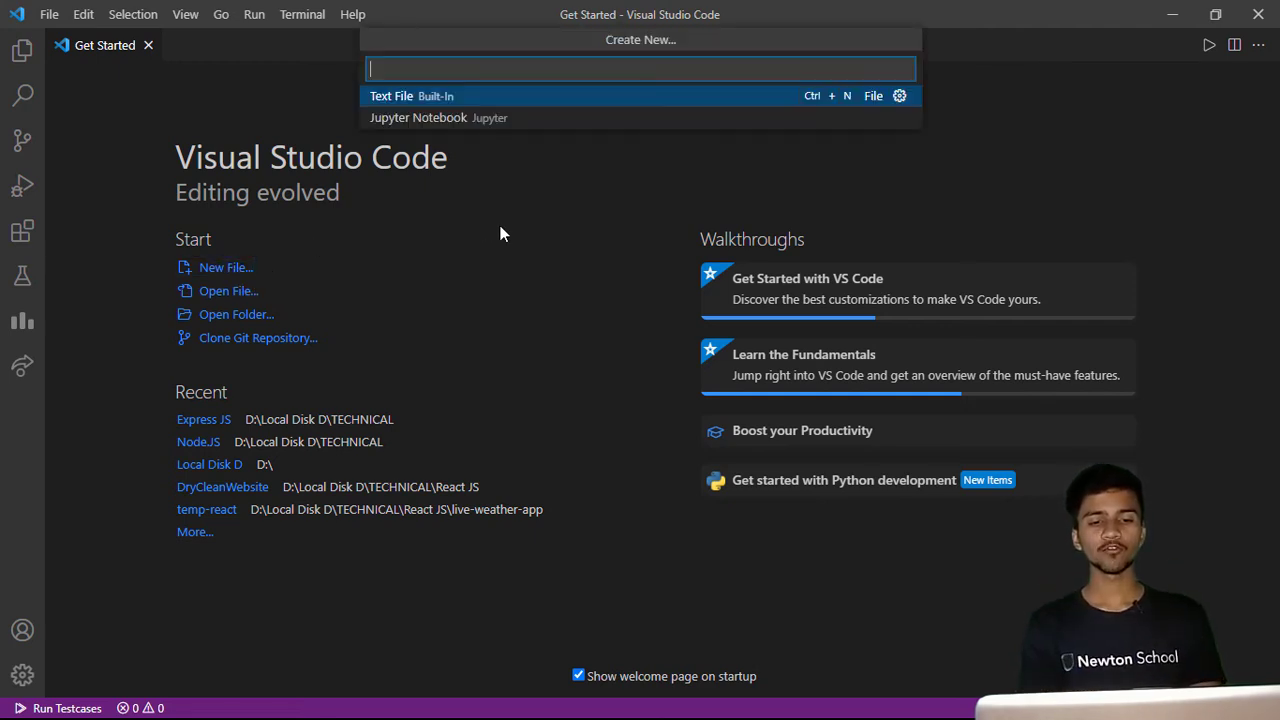
left_click(450, 106)
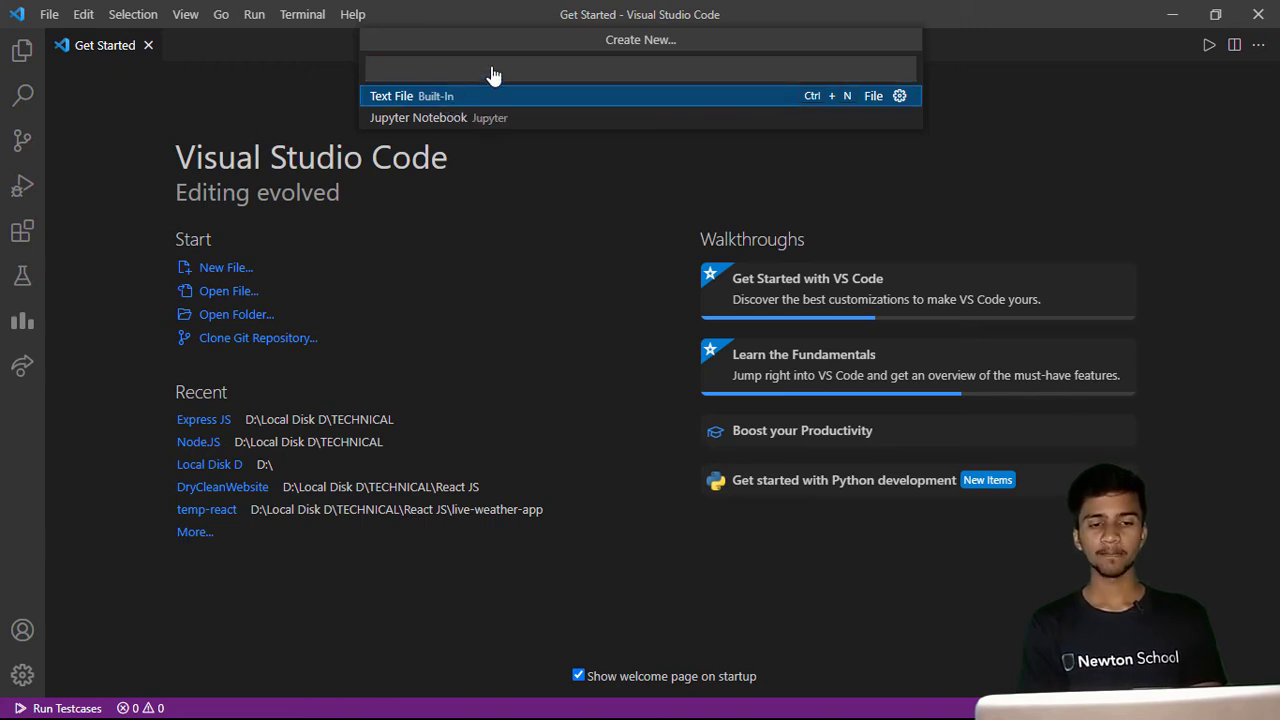
key("Return")
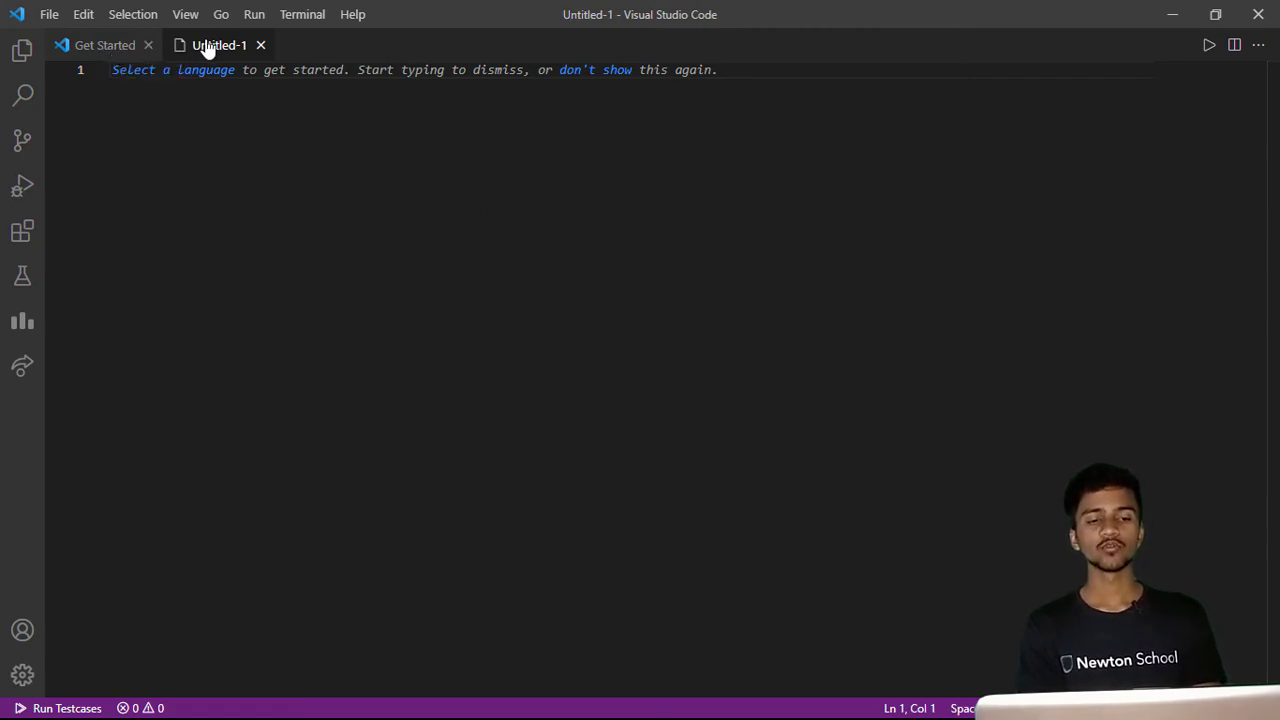
key("ctrl+Page_Up")
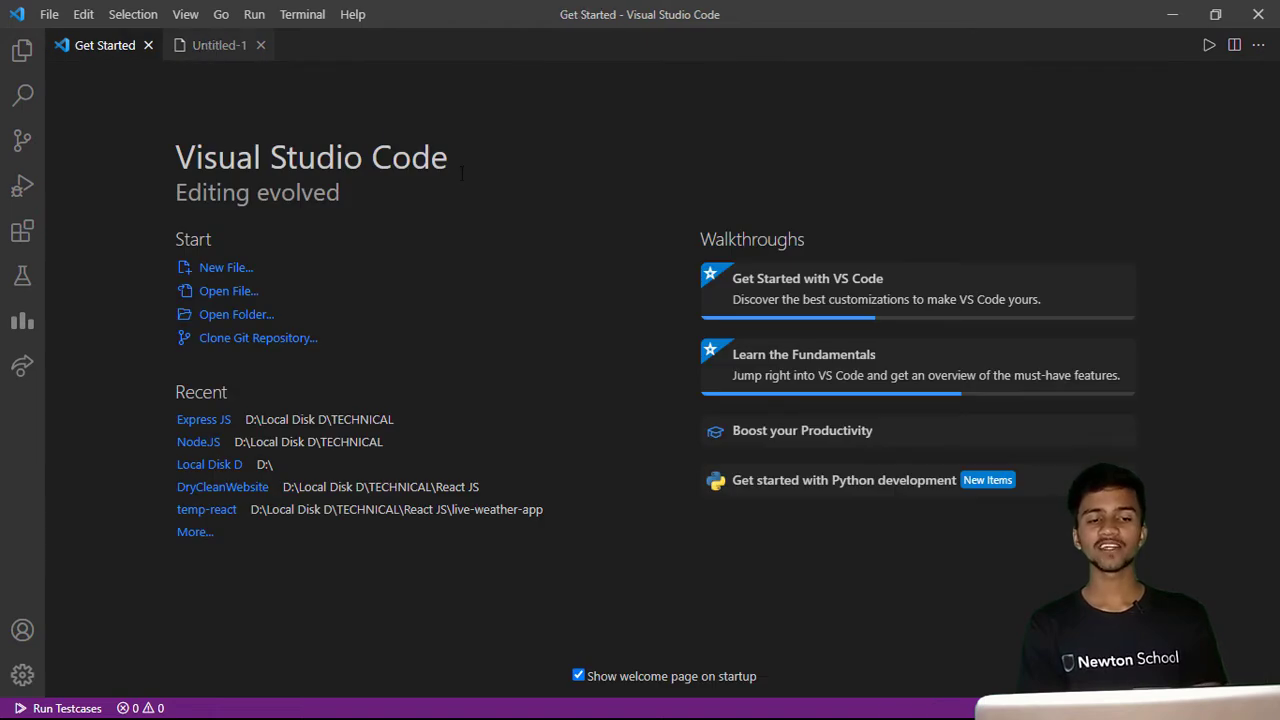
left_click(206, 48)
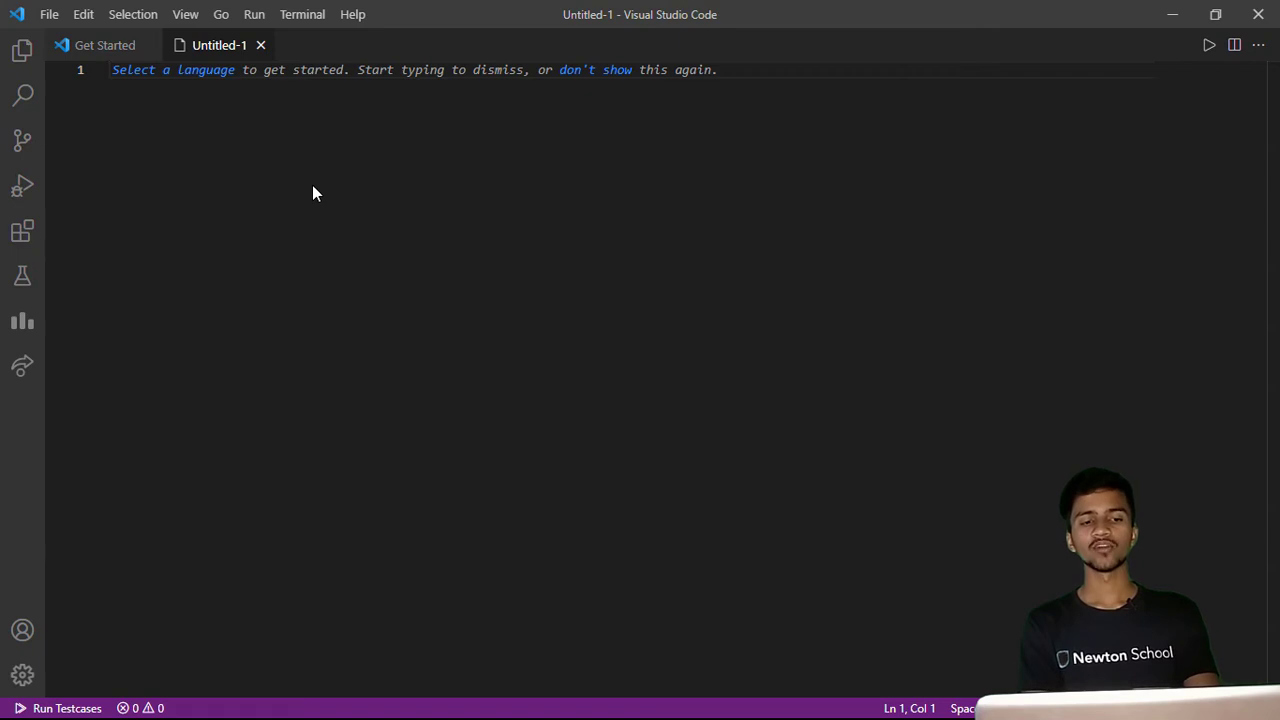
- Save the new file on the Desktop as demo.cpp
key("ctrl+s")
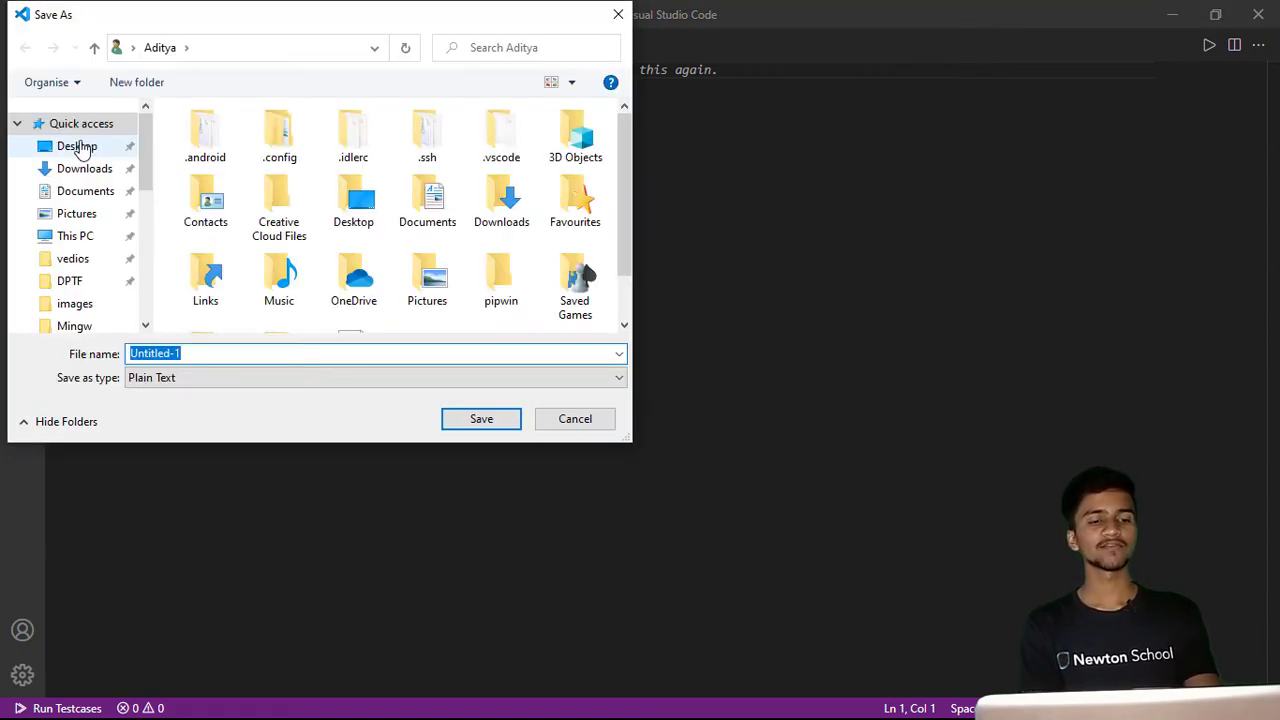
left_click(77, 147)
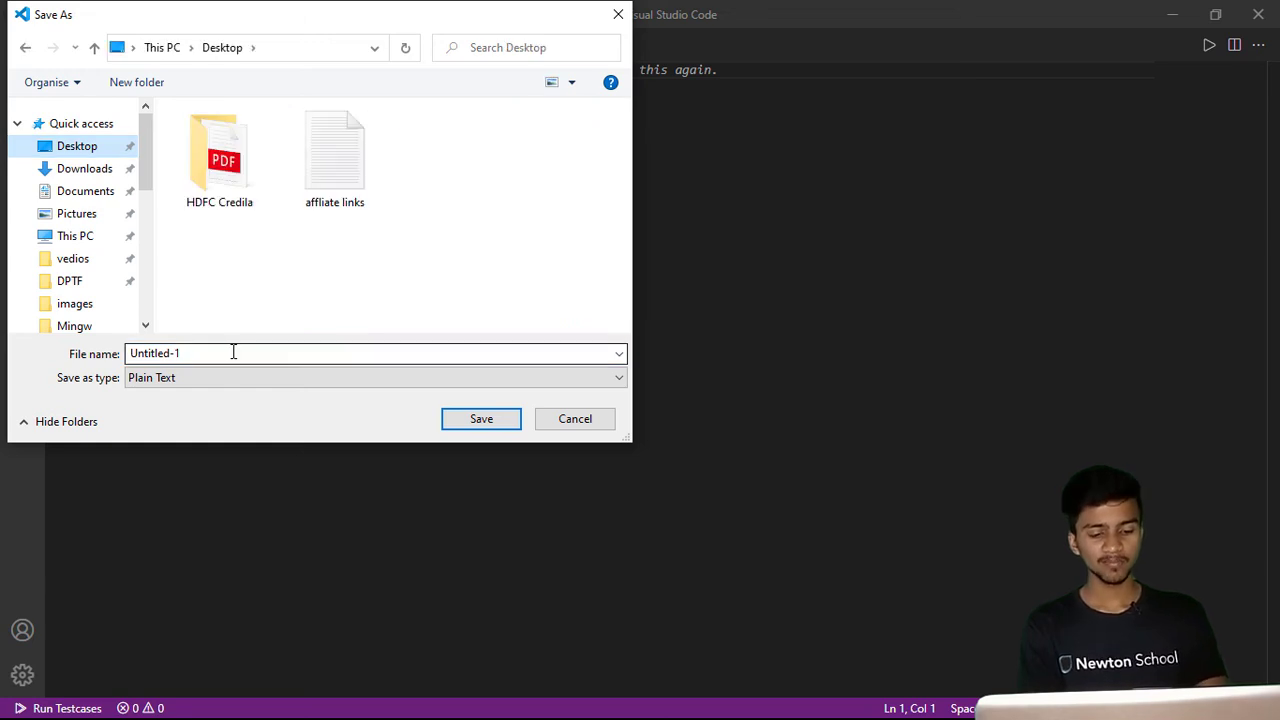
type("demo.cpp")
key("Return")
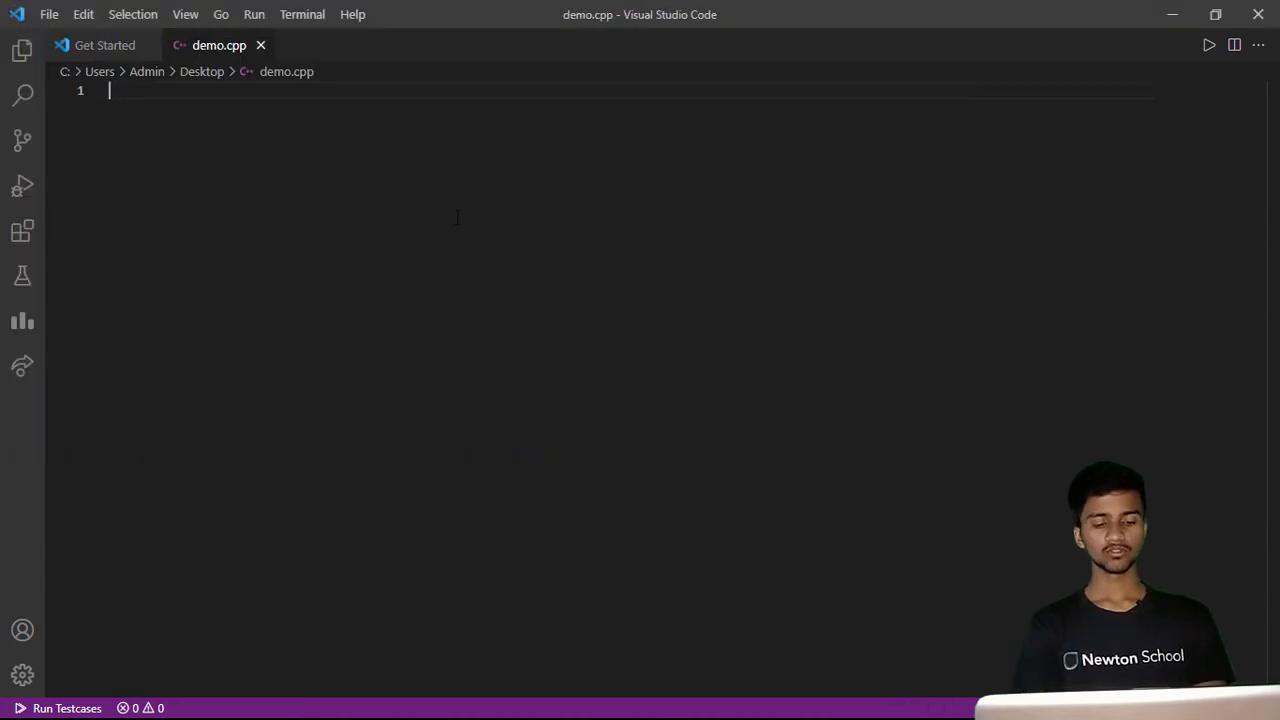
- Write #include <iostream> and using namespace std; as the first two lines of demo.cpp
type("#")
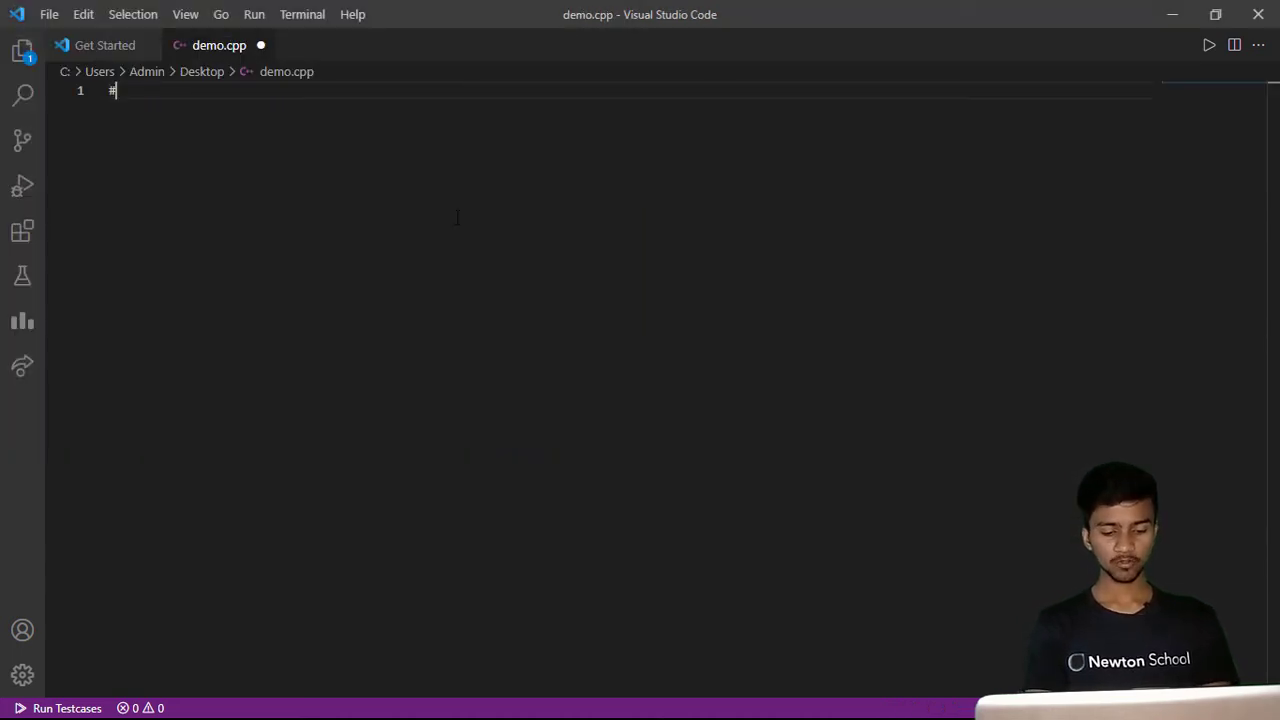
type("include ")
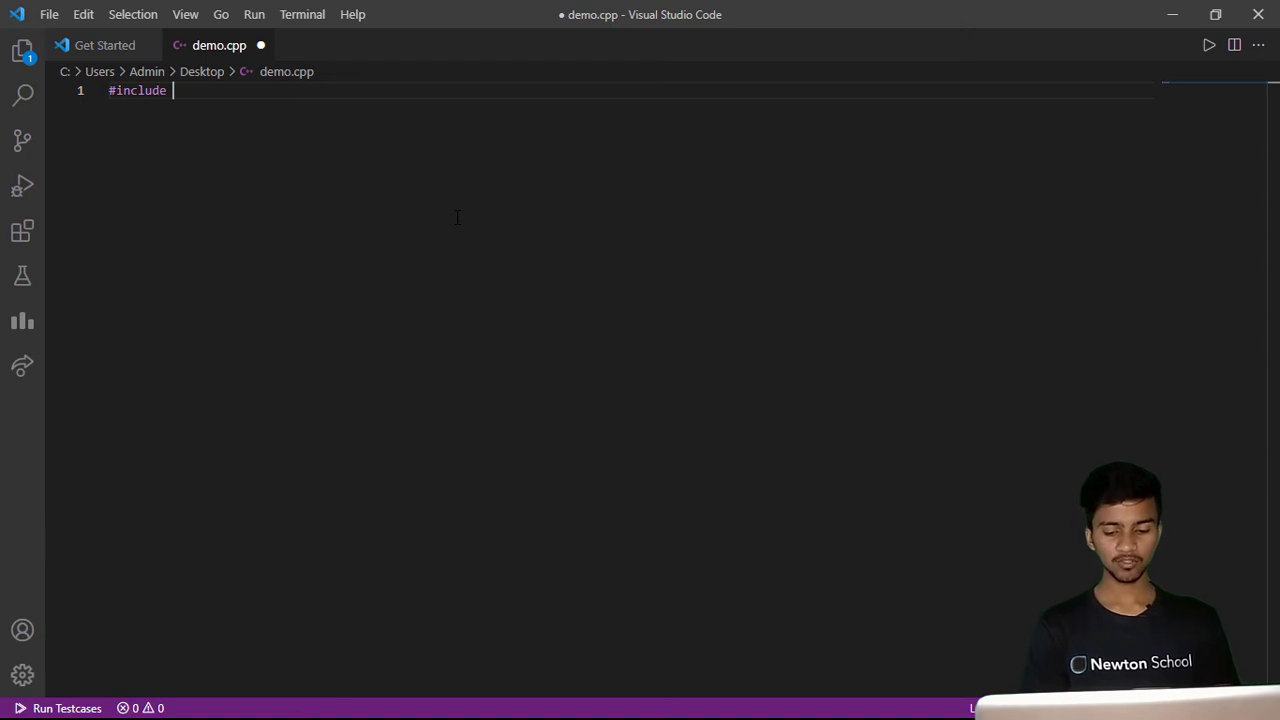
type("<ios")
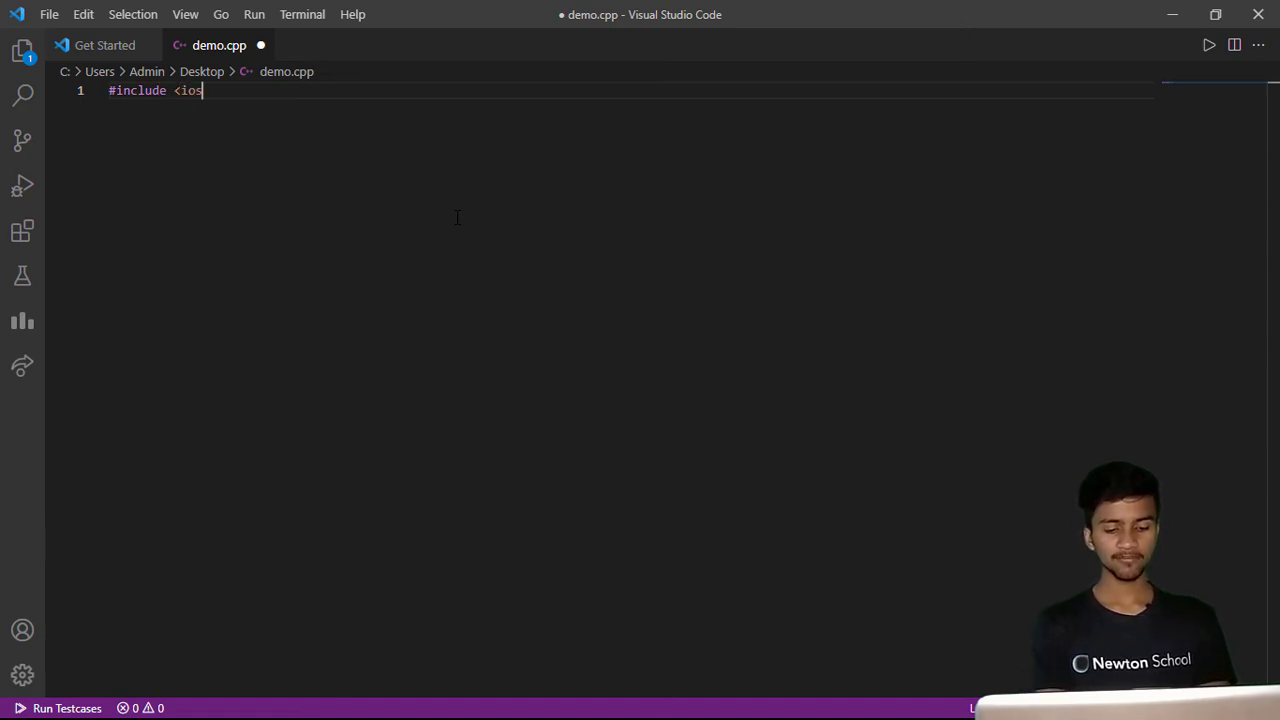
type("tream>")
key("Return")
type("using namespa")
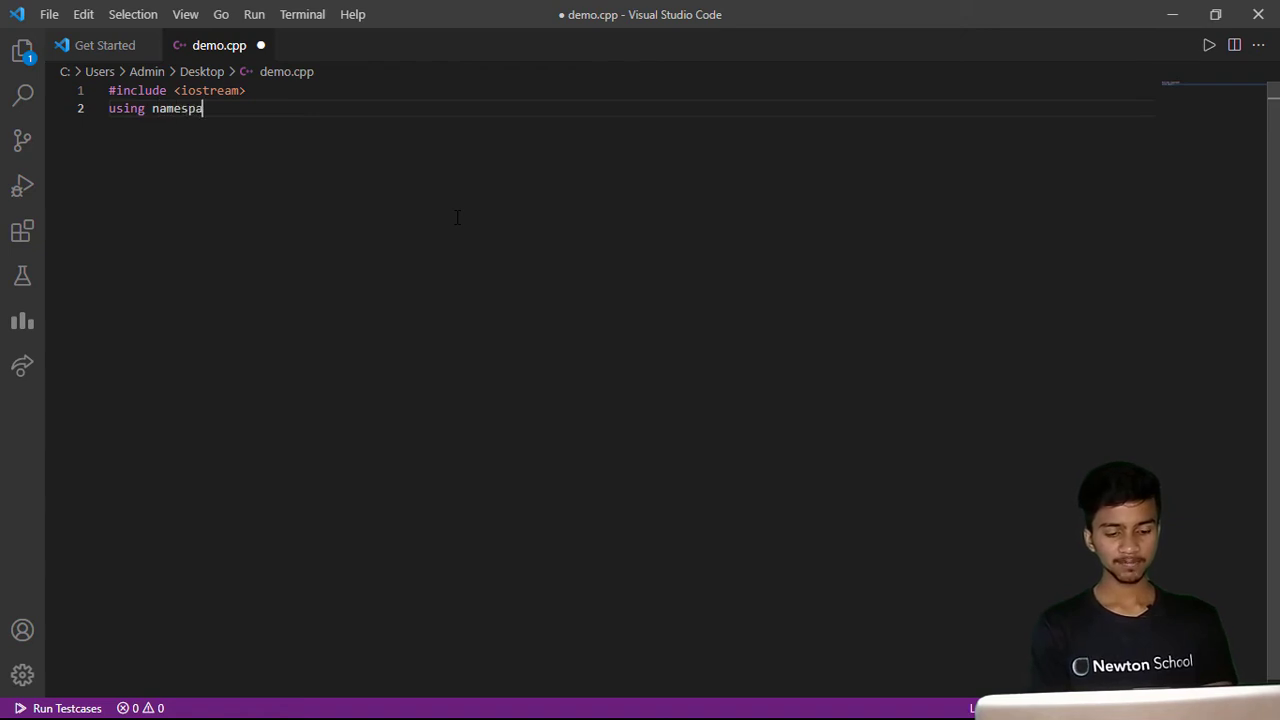
type("ce std;")
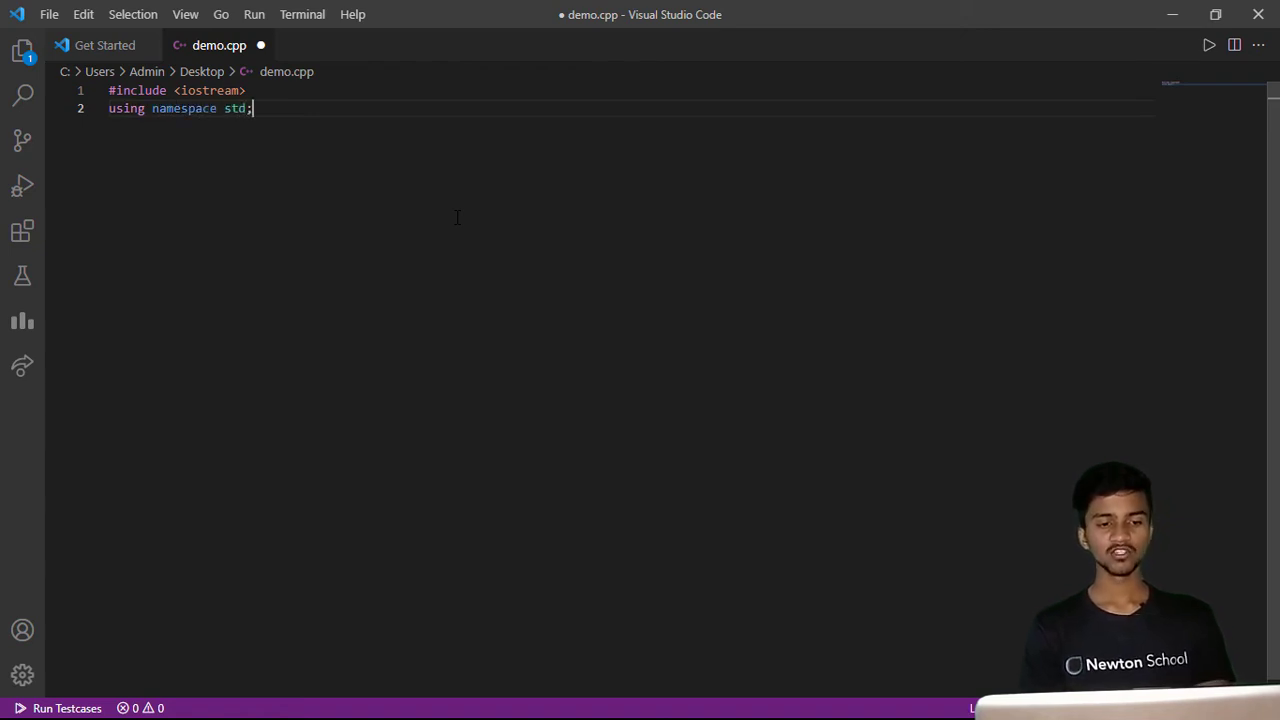
- Add an int main() function below, with its opening brace moved onto its own line
key("Return")
key("Return")
type("int main")
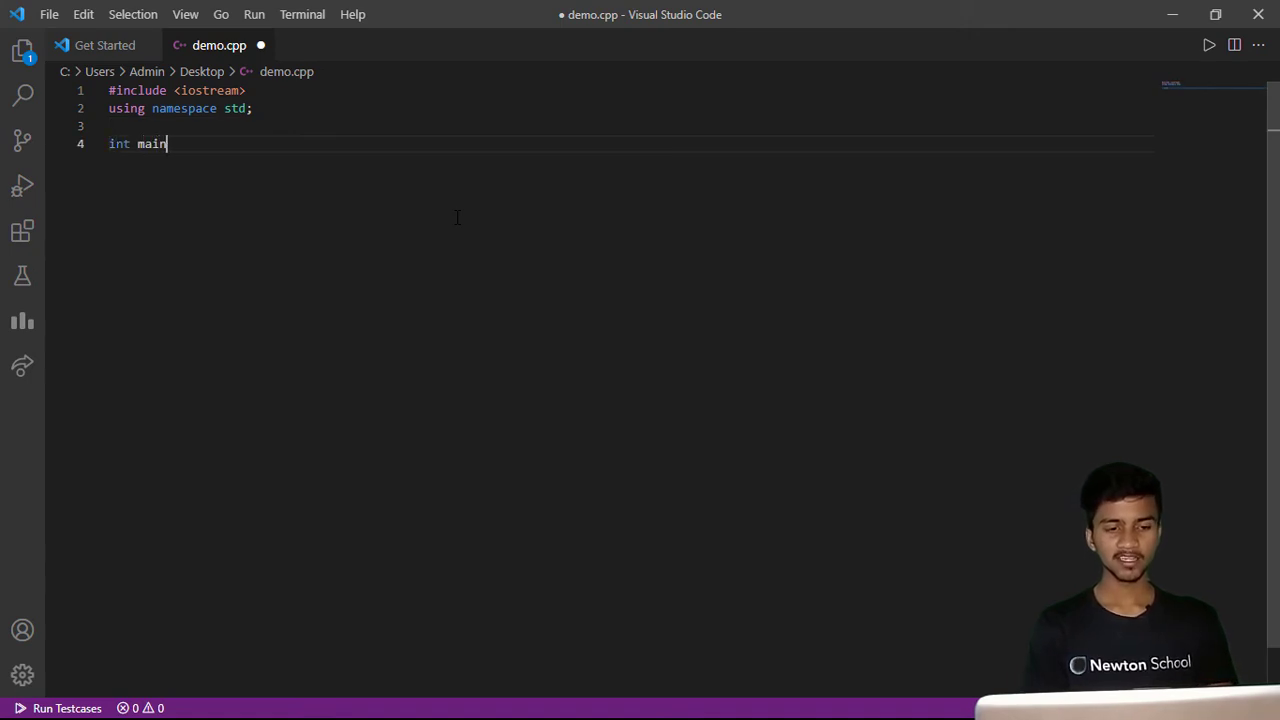
type("() {")
key("Return")
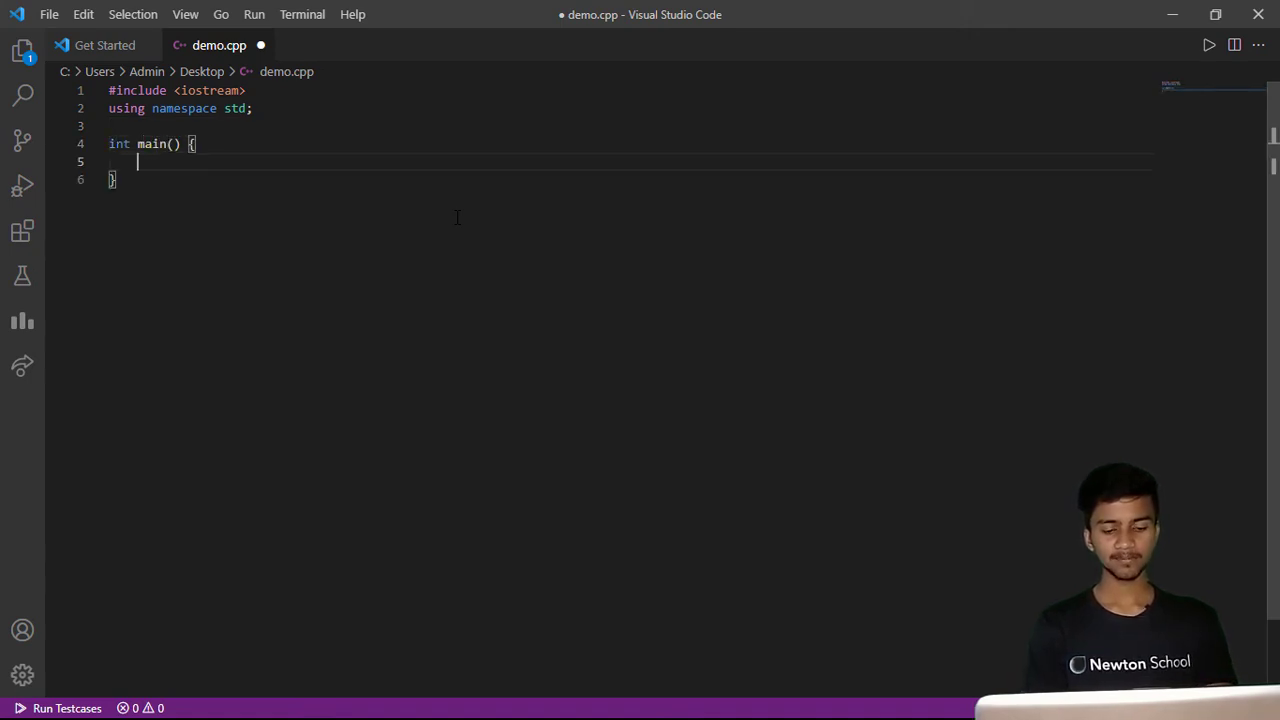
key("ctrl+z")
key("BackSpace")
key("Return")
type("{")
key("Return")
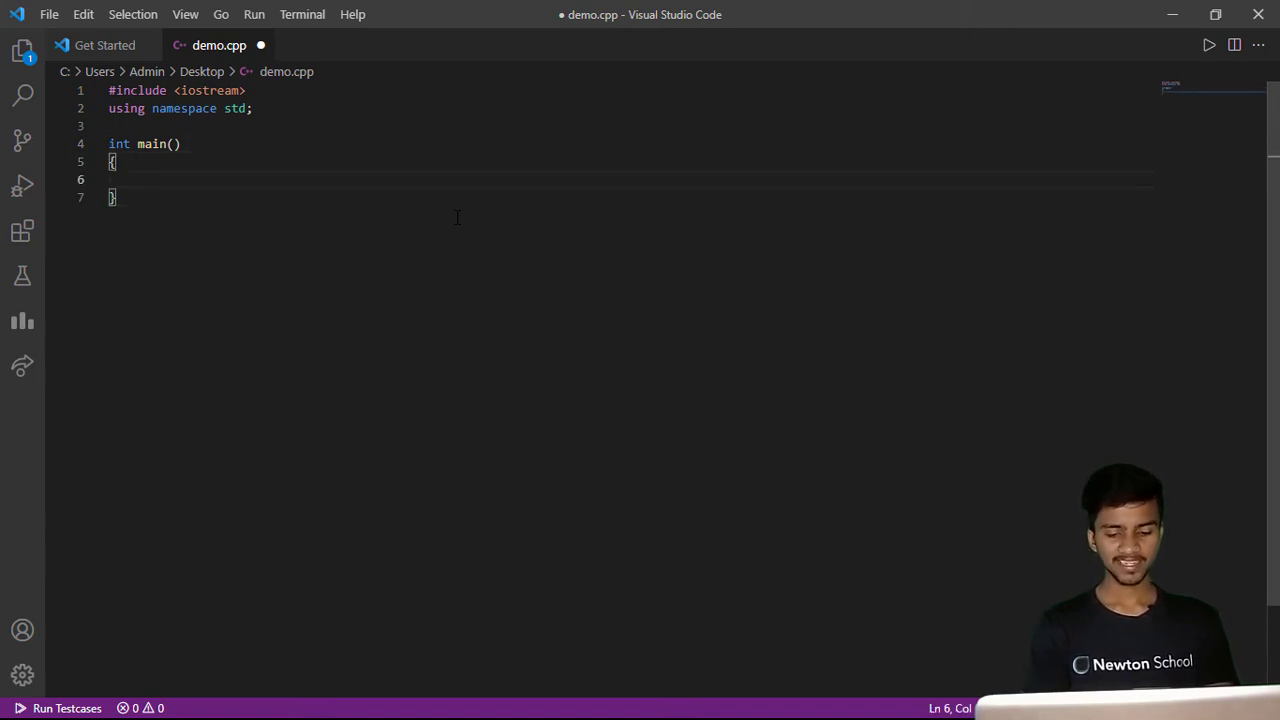
- Inside main, write the statement cout << "Hello World!" << endl;
type("cout << \"Hello World")
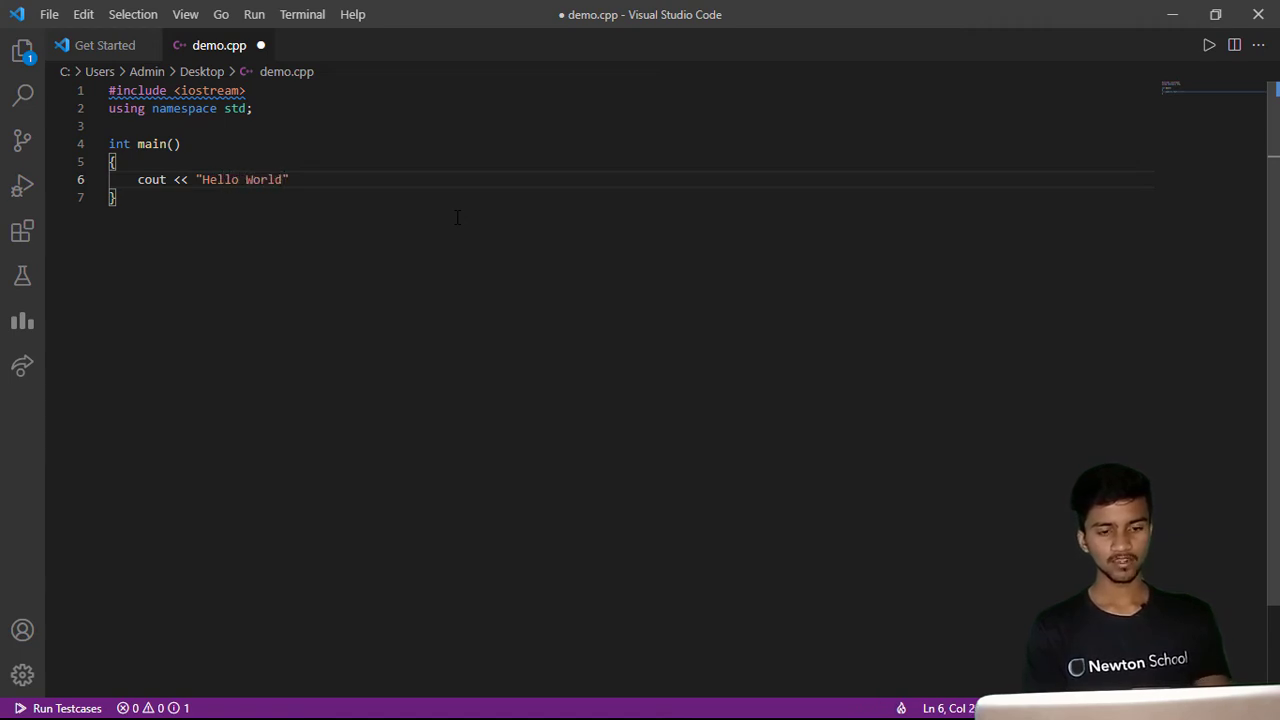
type("!")
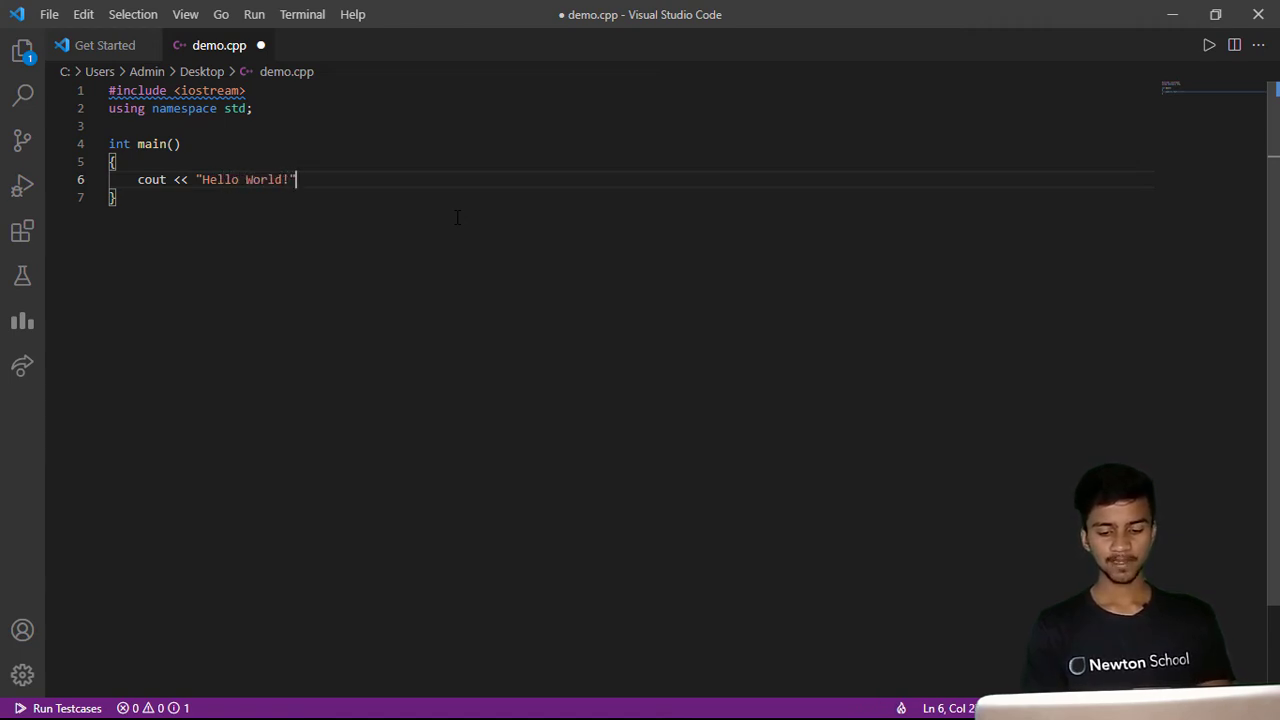
type("\" << ")
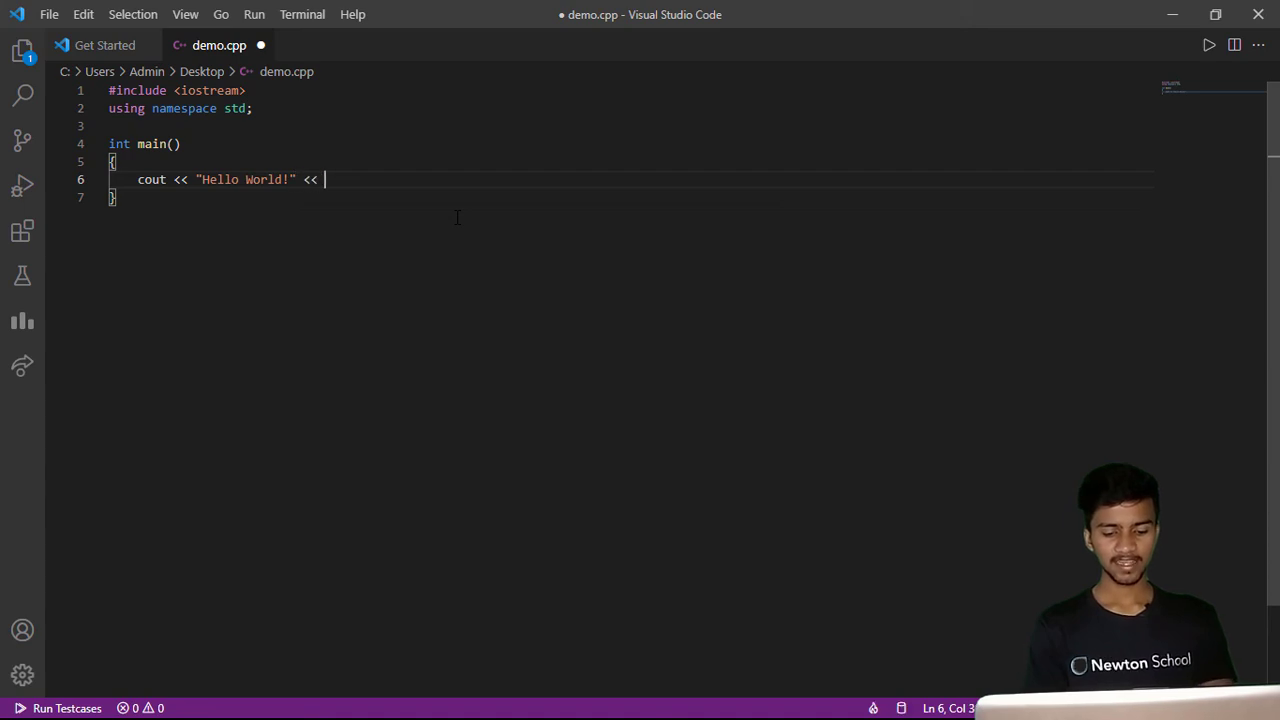
type("endl;")
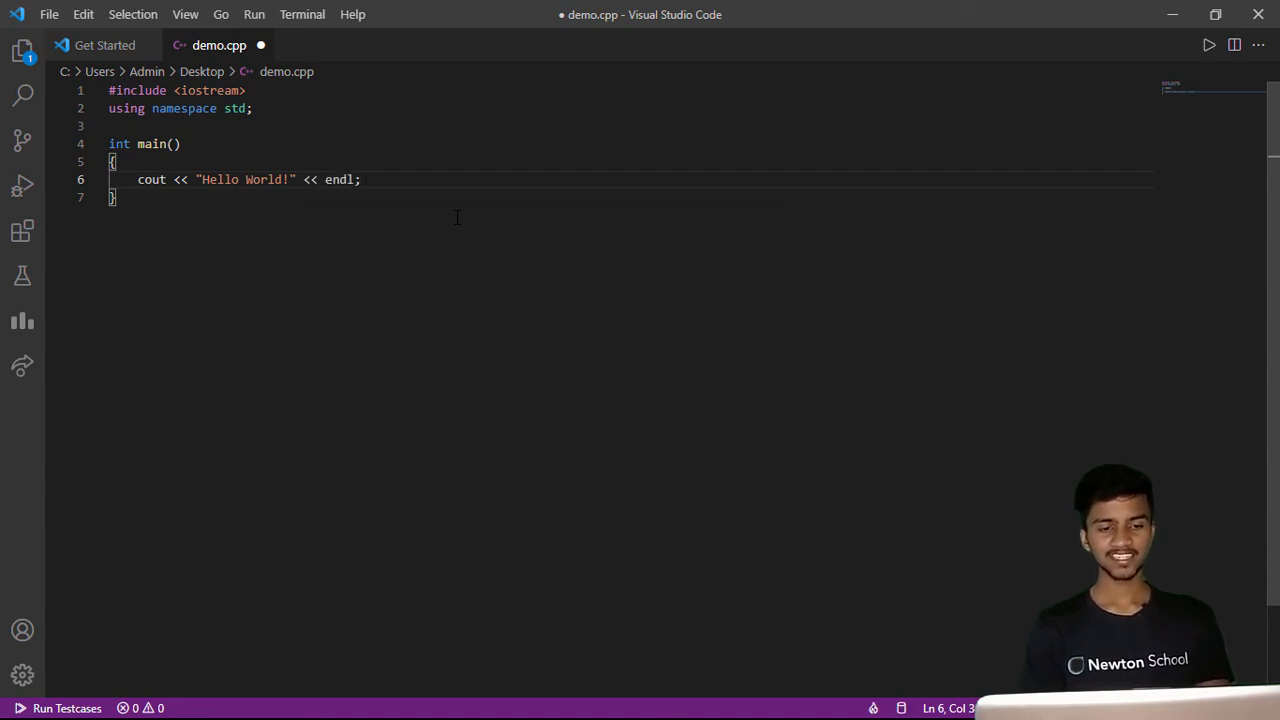
key("Return")
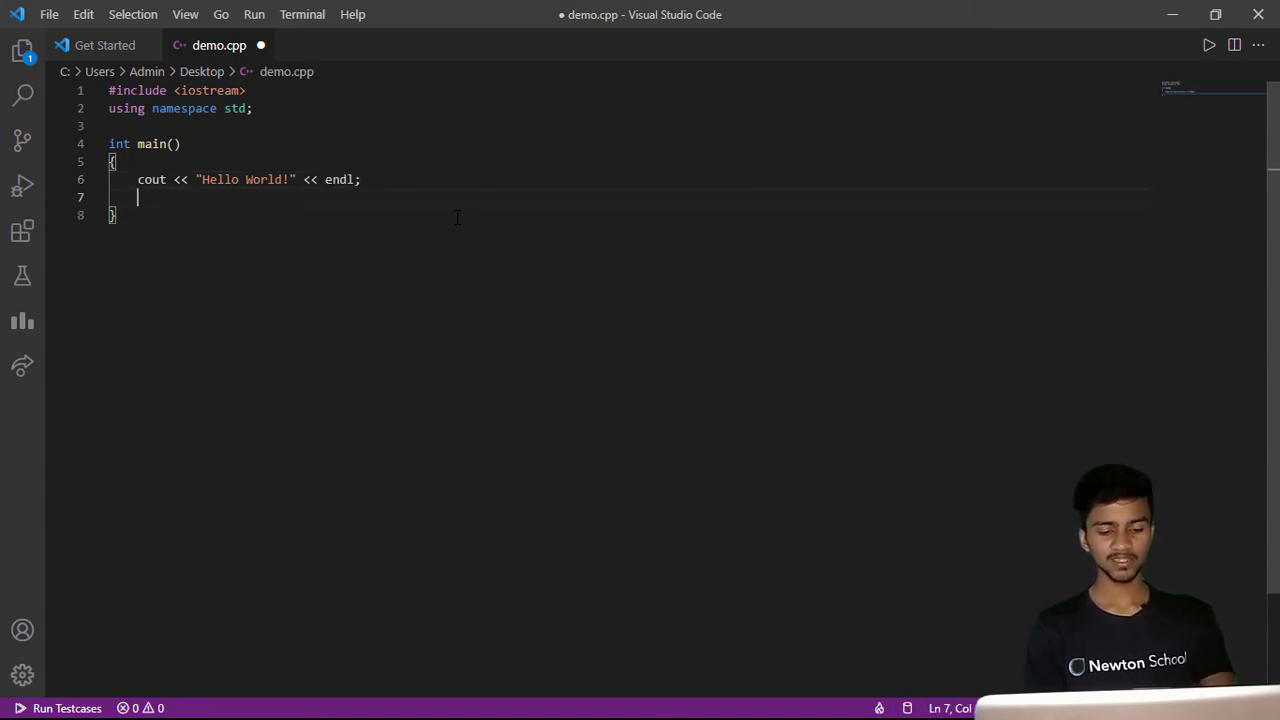
- Add return 0; at the end of main and save the file
key("Return")
type("return ")
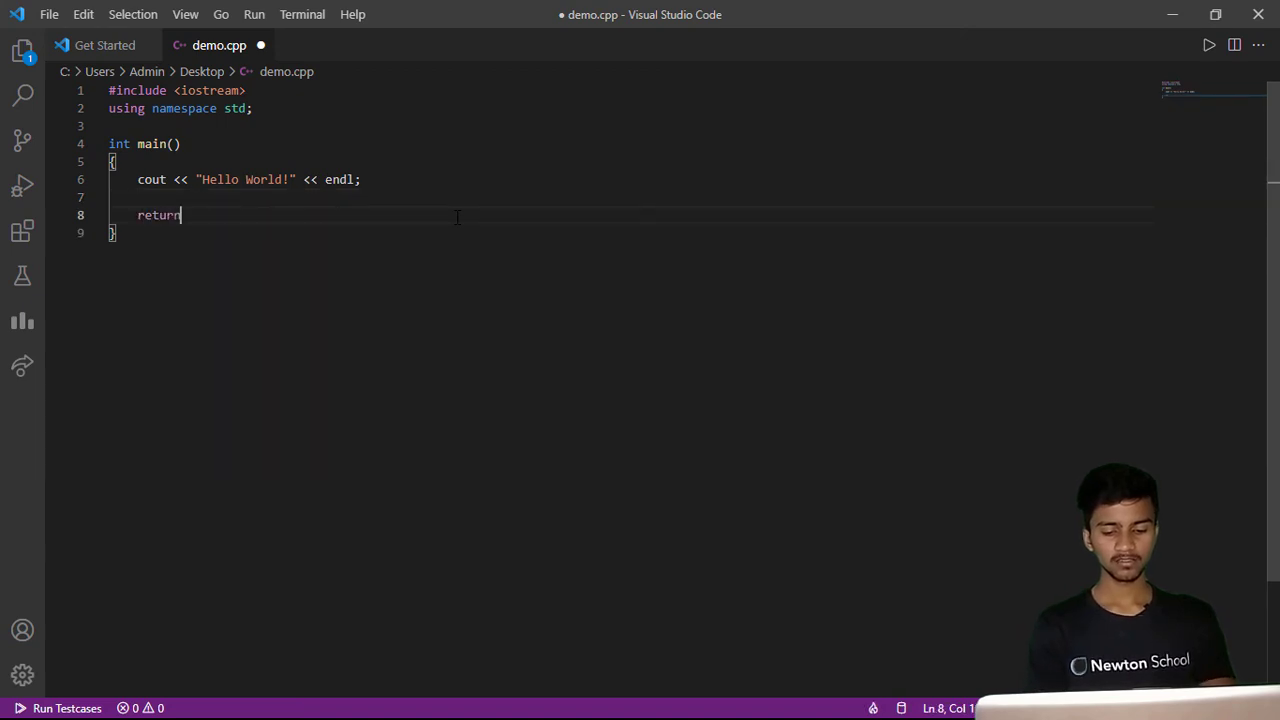
type("0;")
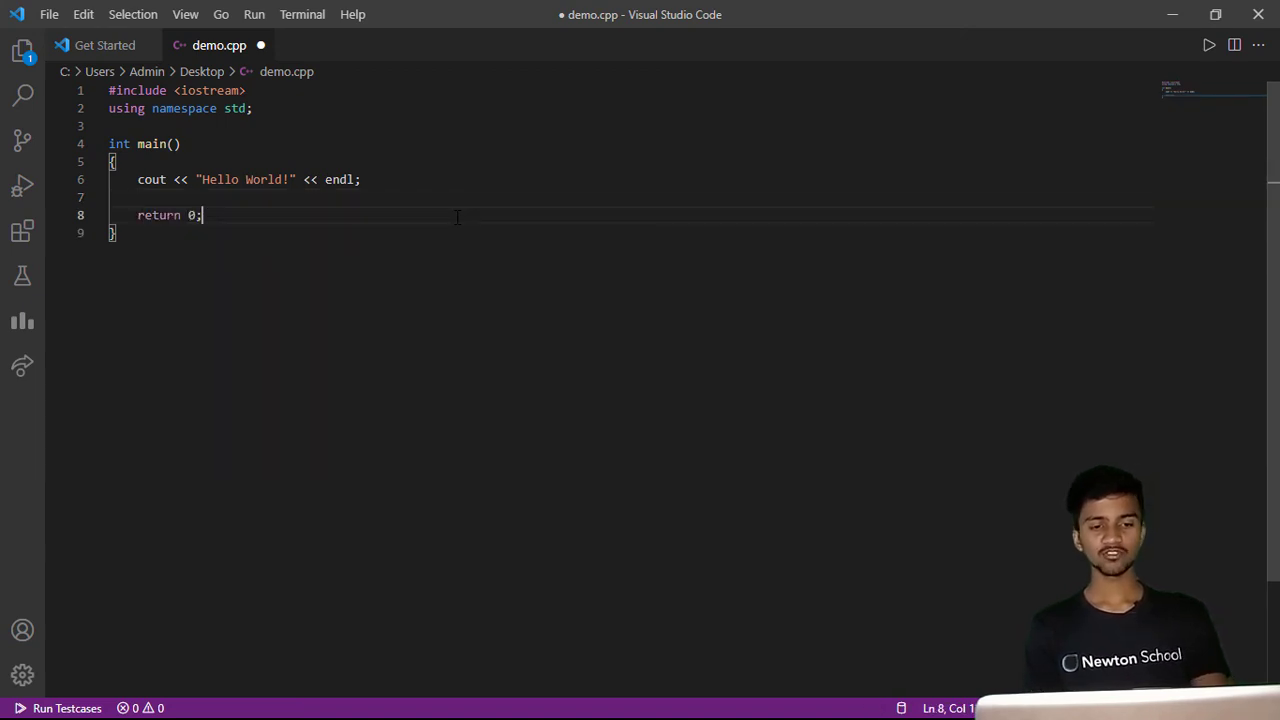
key("ctrl+s")
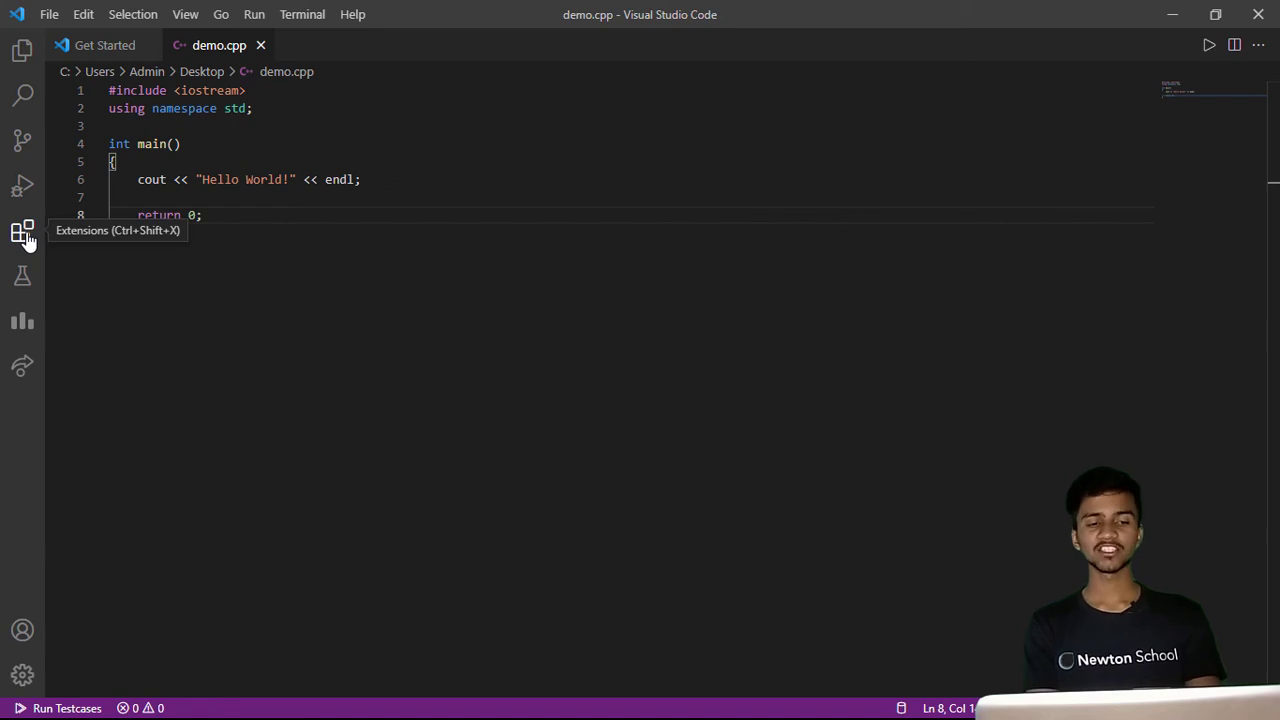
- Search the extensions for c/c++ and reinstall Microsoft's C/C++ extension
key("ctrl+shift+x")
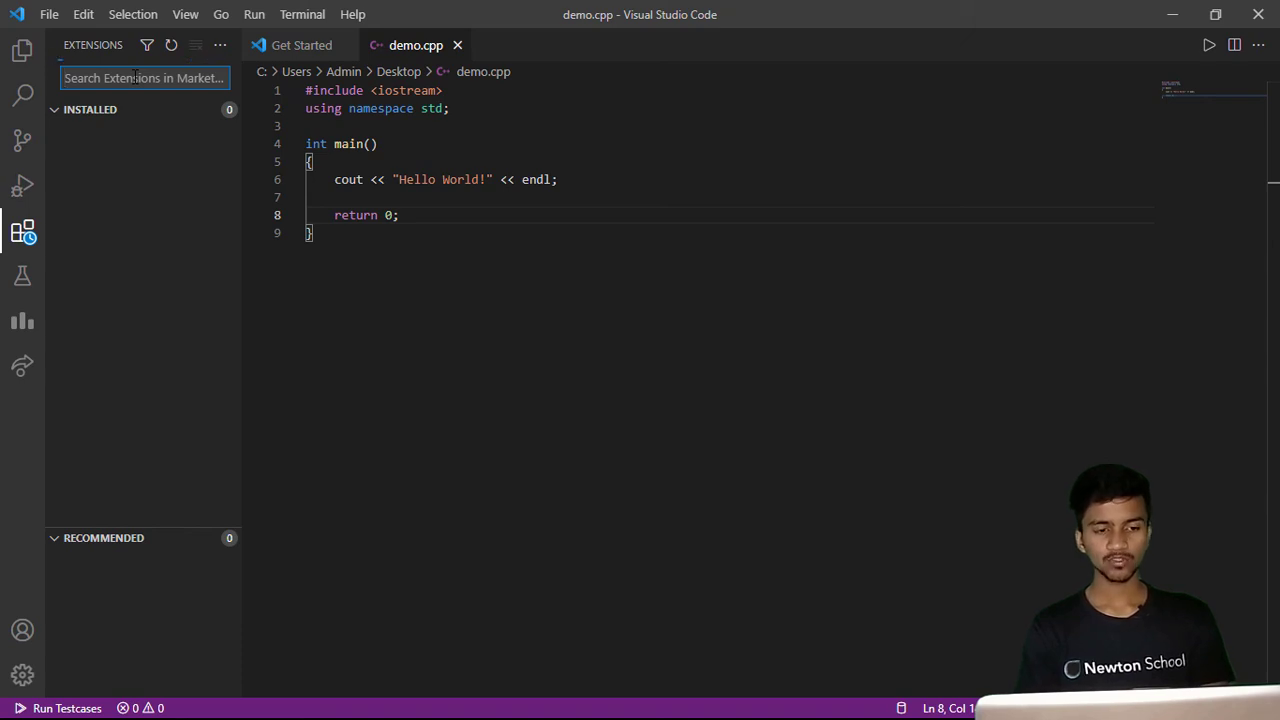
type("c/")
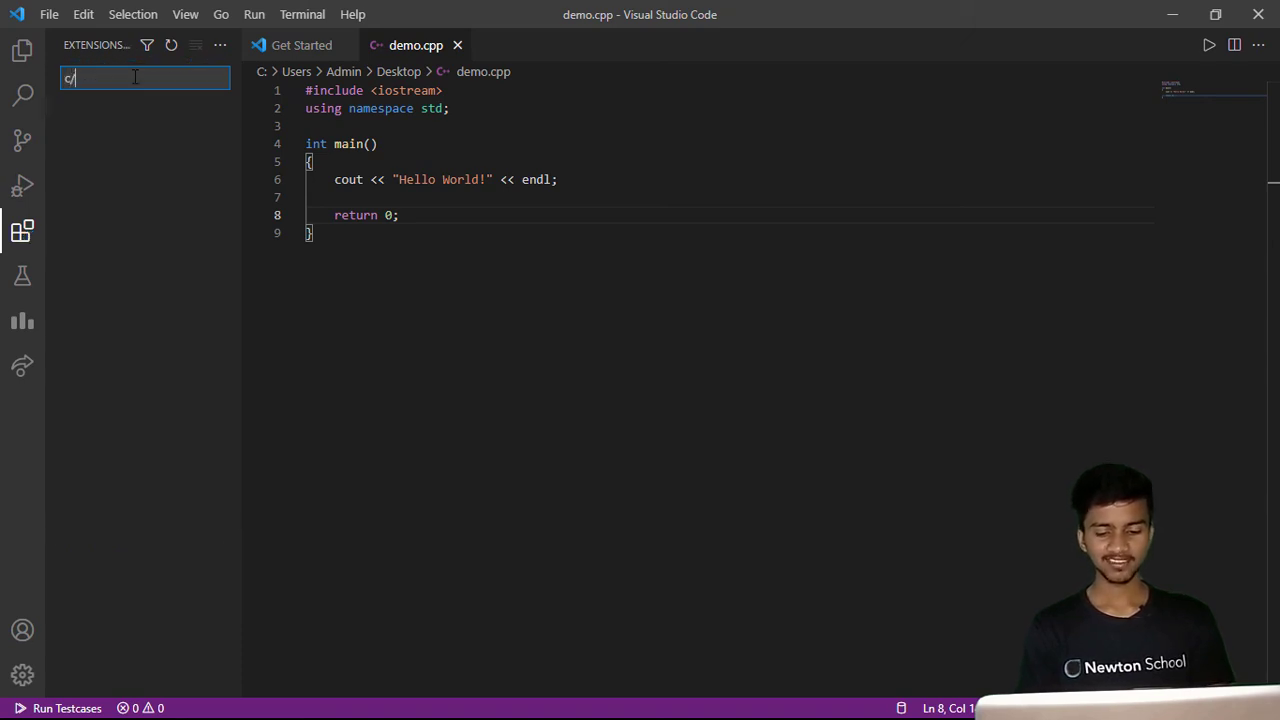
type("c++")
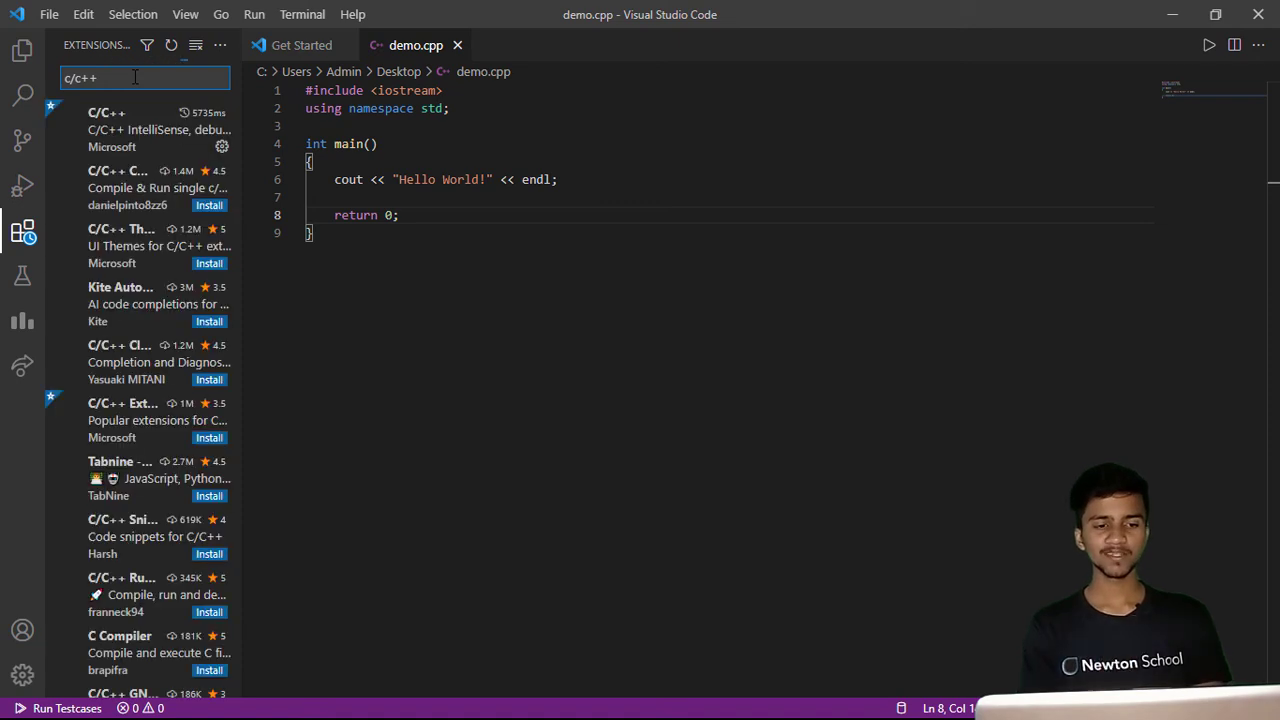
left_click(135, 146)
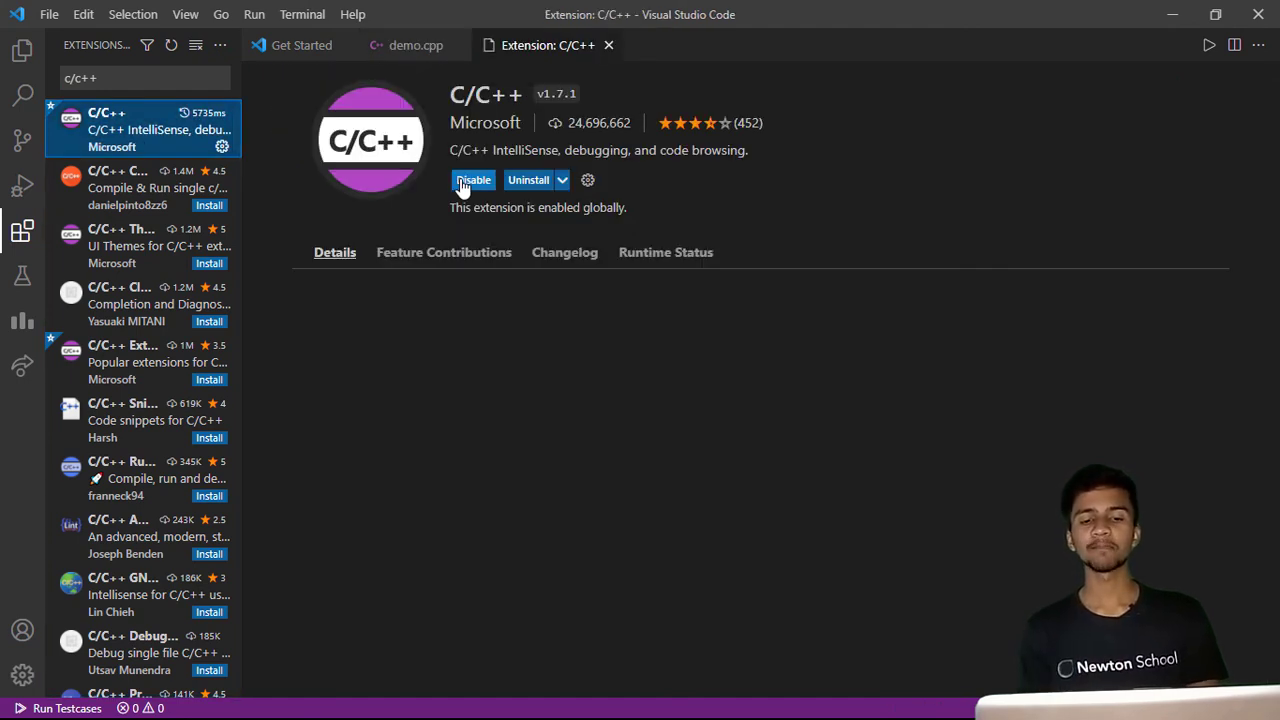
left_click(539, 181)
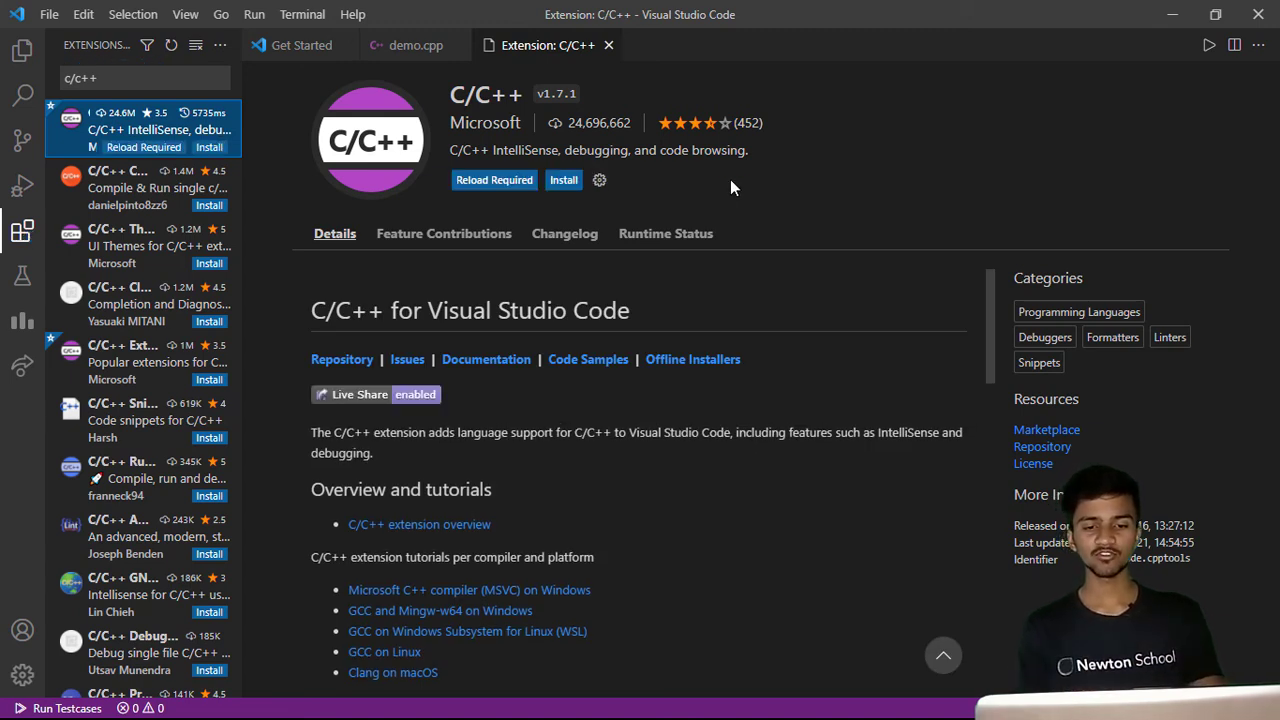
left_click(564, 180)
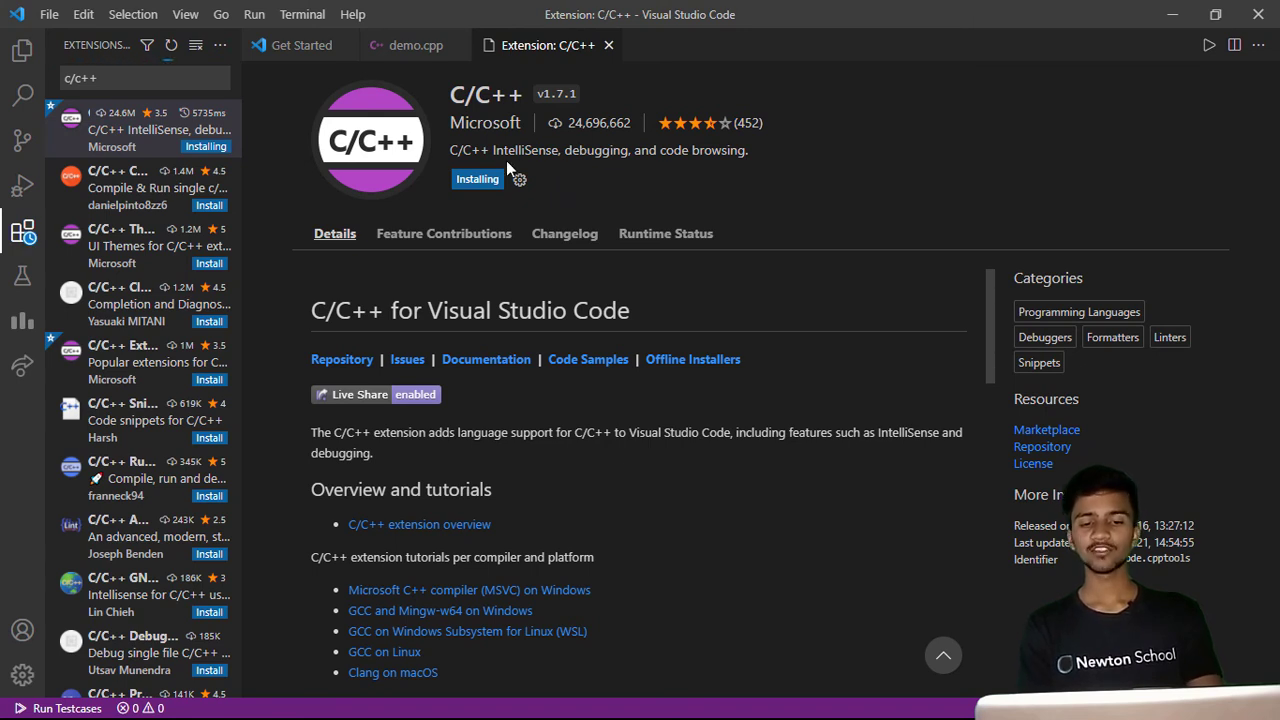
- Search the extensions for code runner, open the Code Runner extension page, then close it
left_click(120, 80)
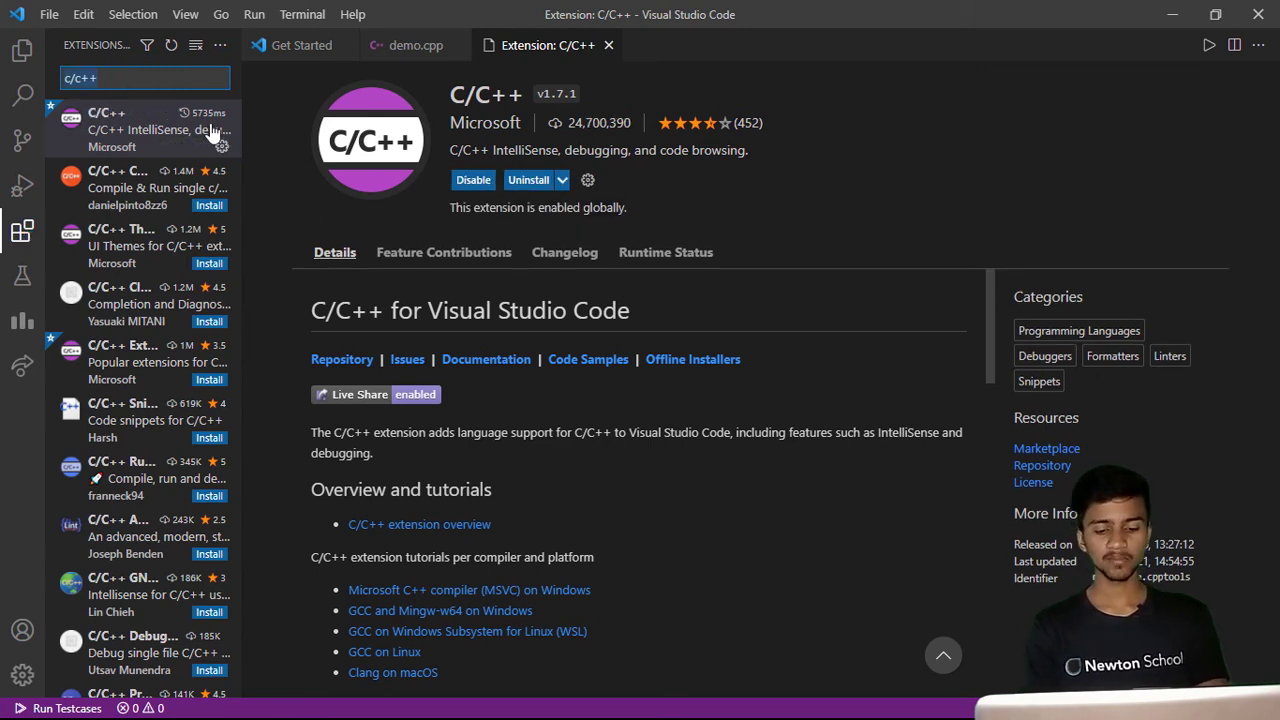
key("ctrl+a")
type("code runner")
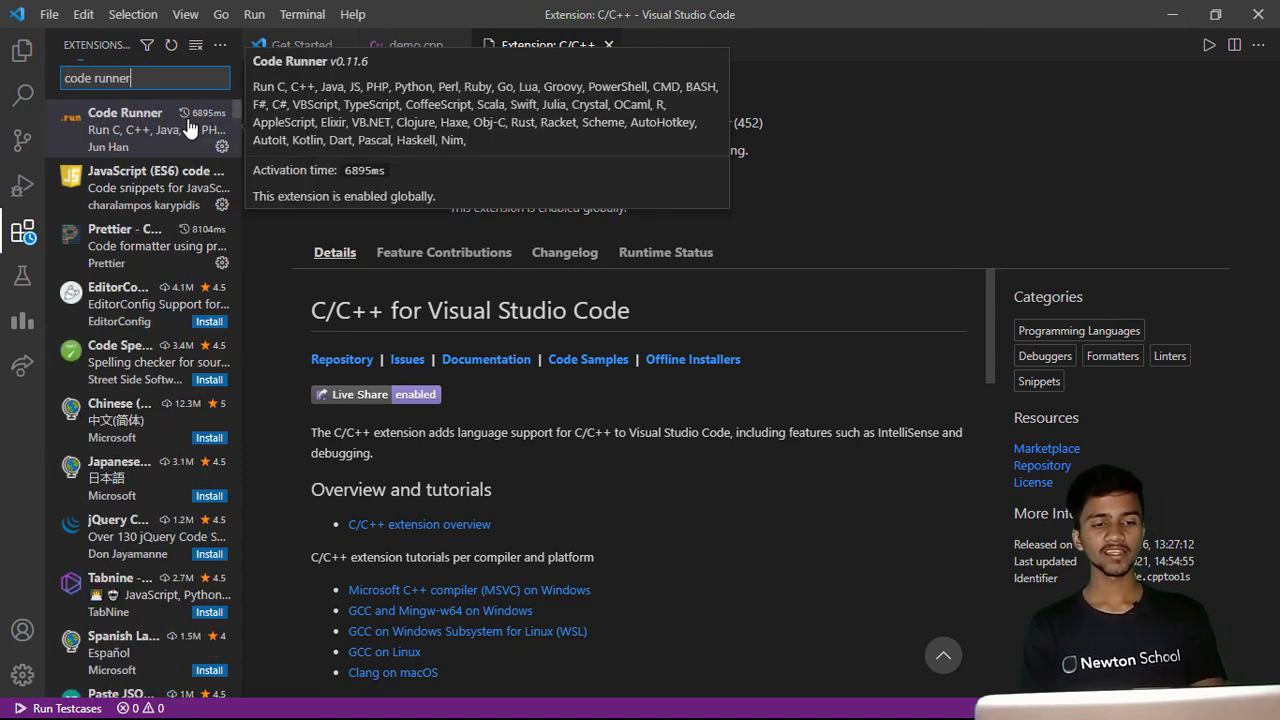
left_click(125, 128)
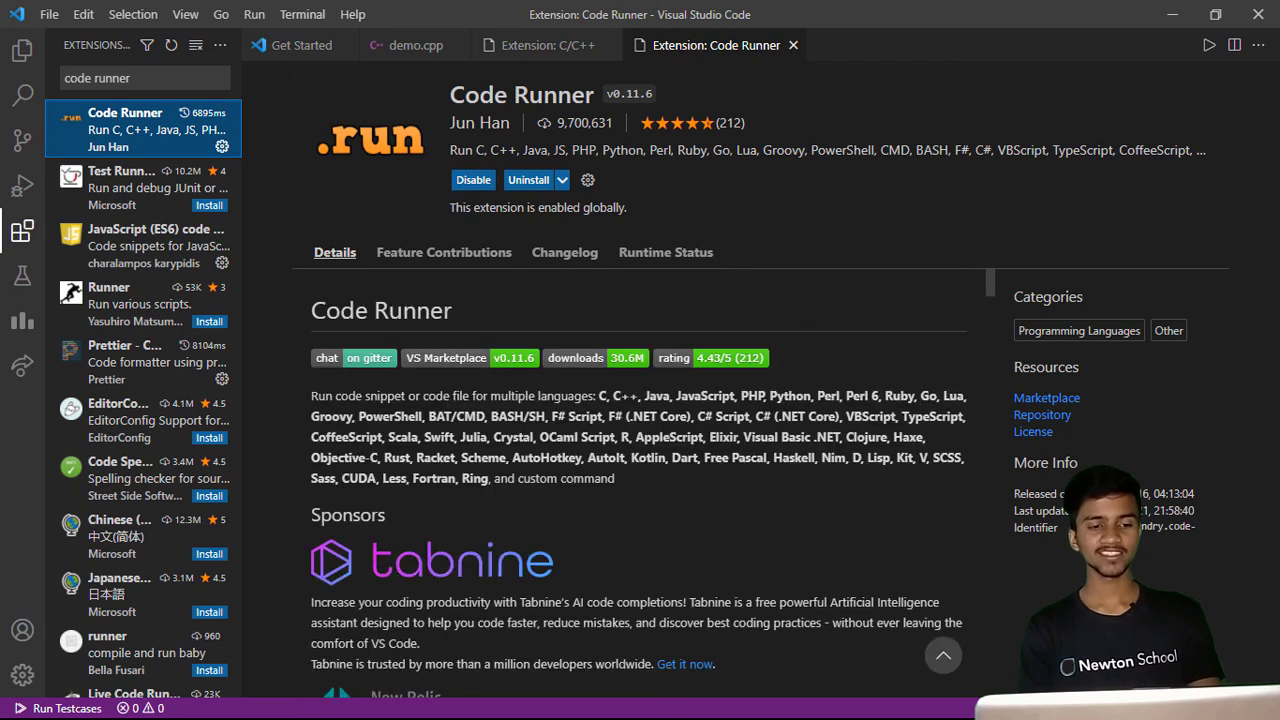
left_click(794, 46)
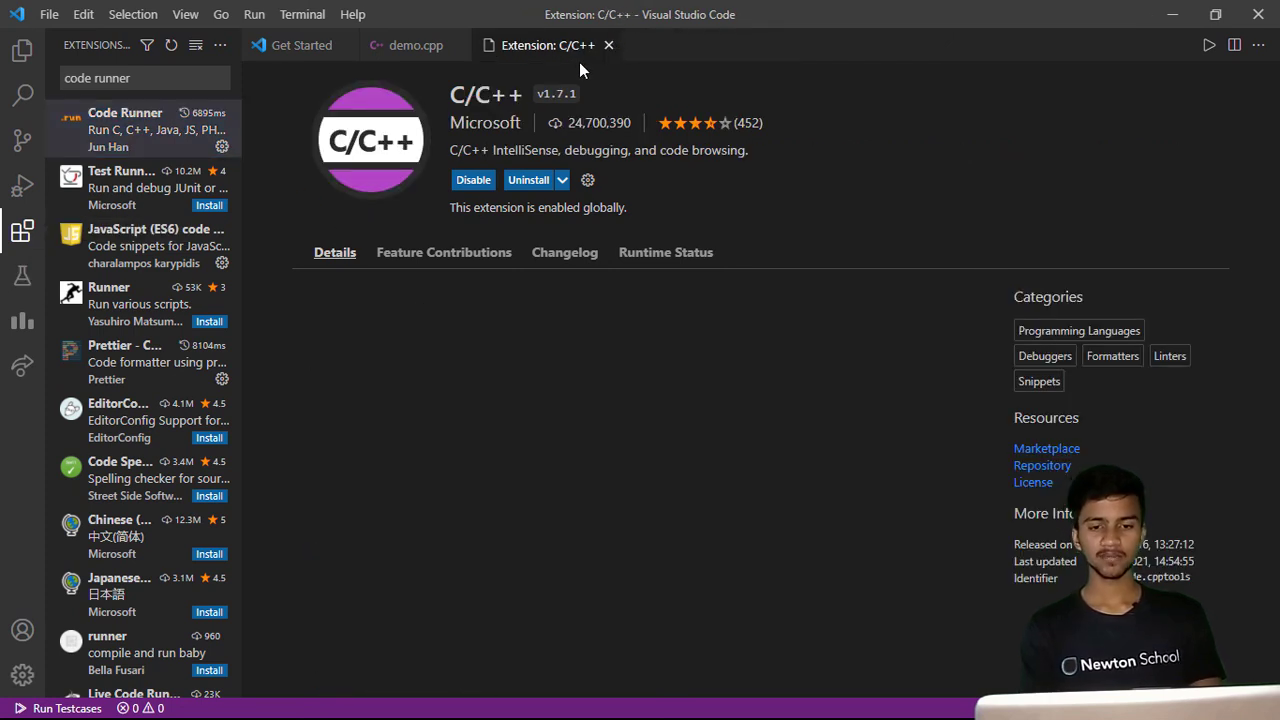
- Close the extra tabs and the sidebar, returning to demo.cpp, and run it with Run Code
key("ctrl+n")
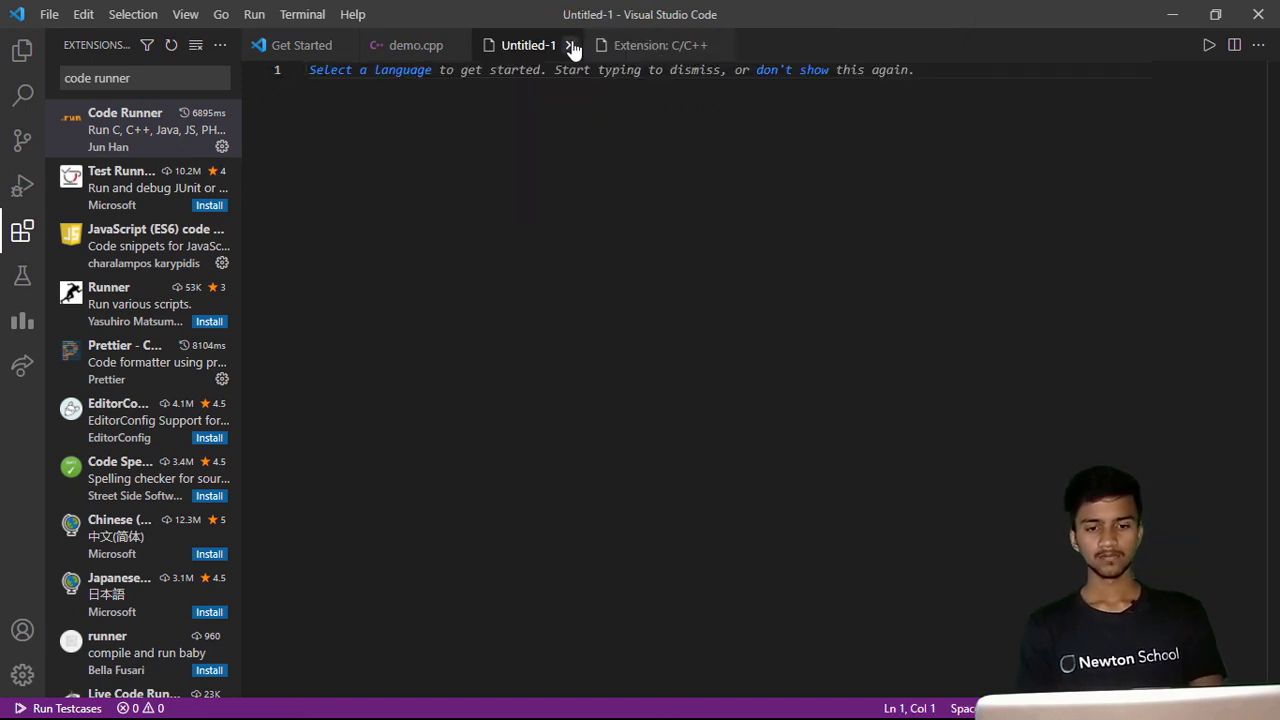
left_click(570, 45)
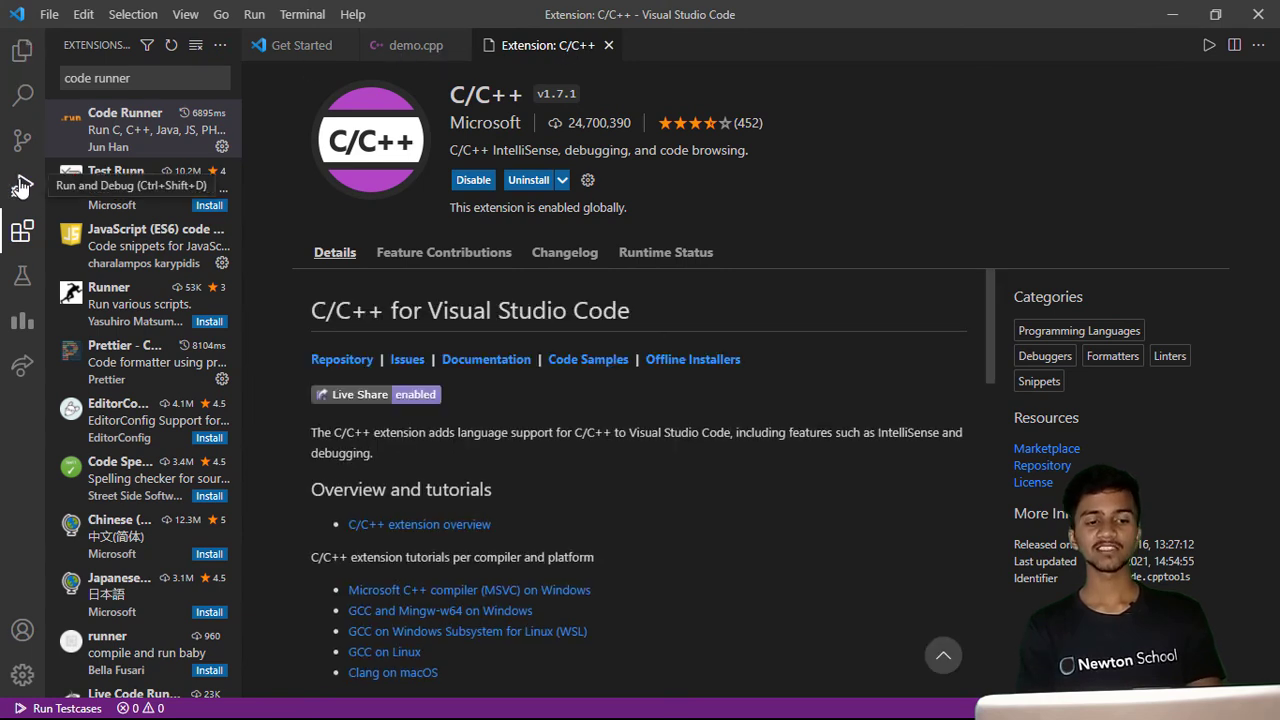
left_click(22, 232)
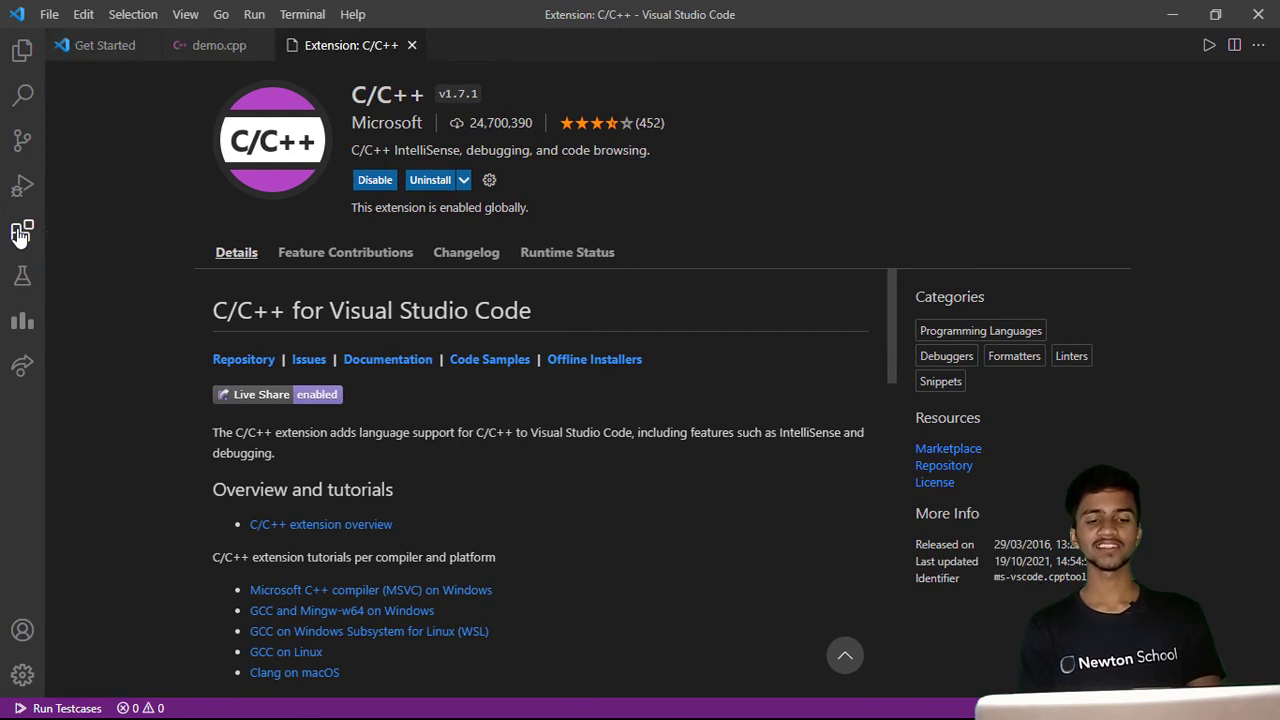
middle_click(378, 54)
left_click(545, 234)
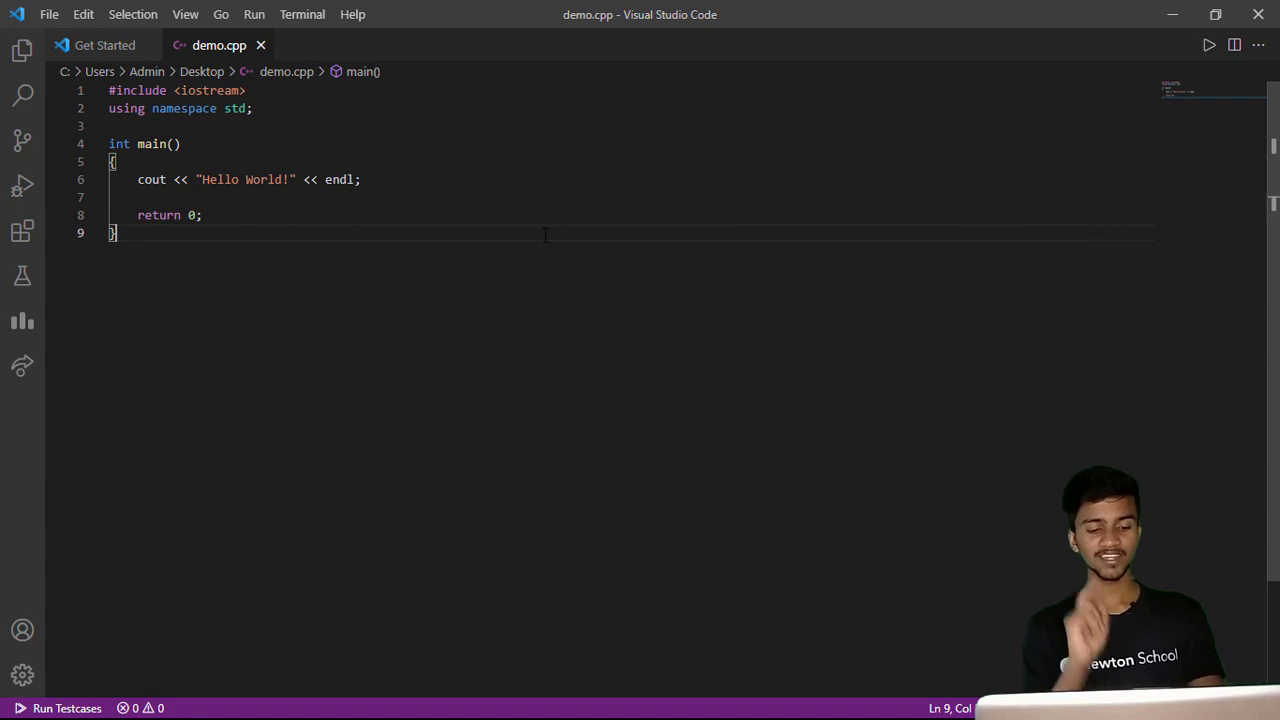
left_click(1212, 54)
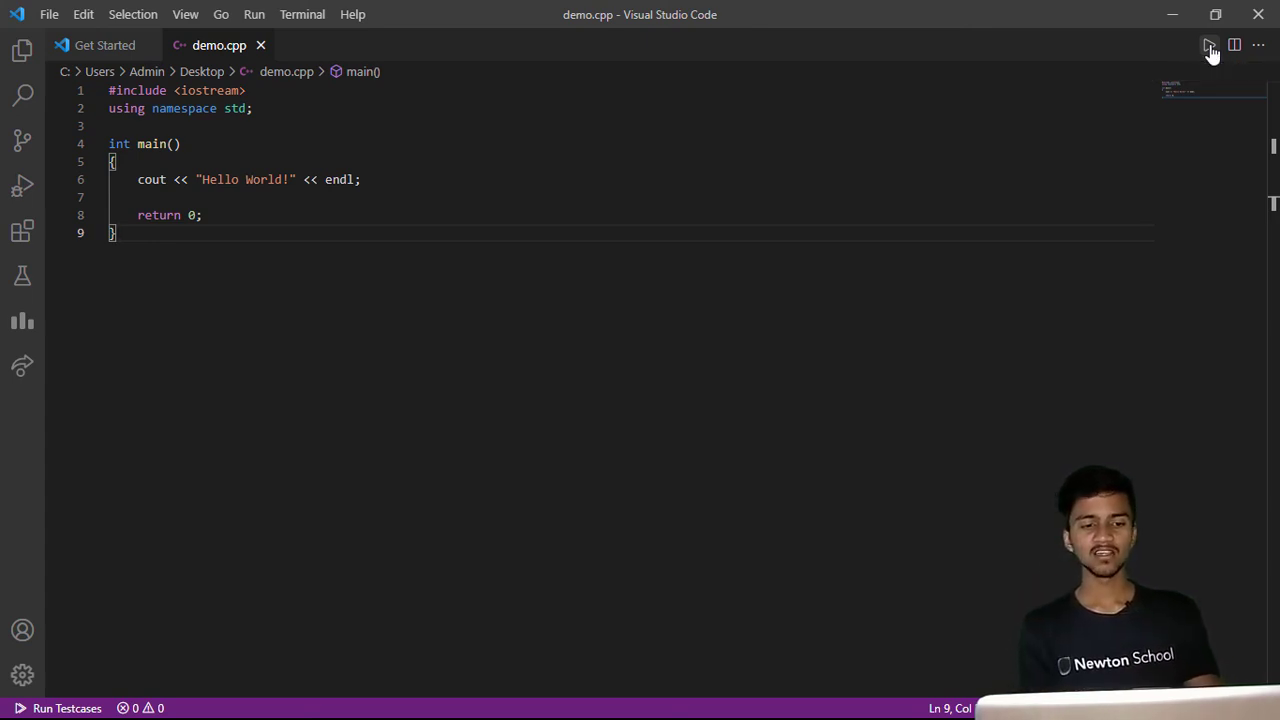